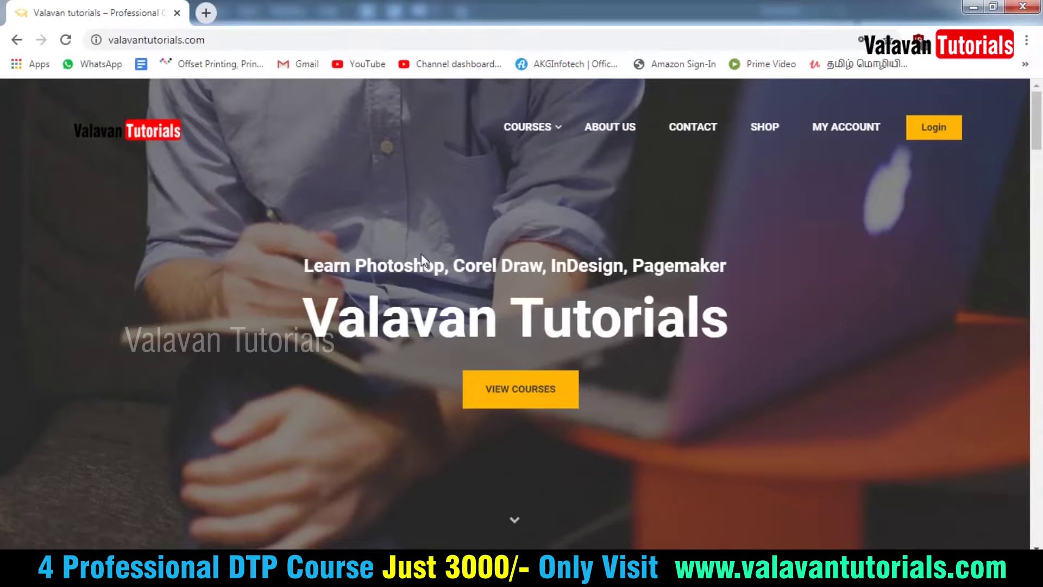
Scroll through the Downloads folder to find the award plaque reference images
scroll(421, 253, down, 1)
scroll(432, 288, down, 2)
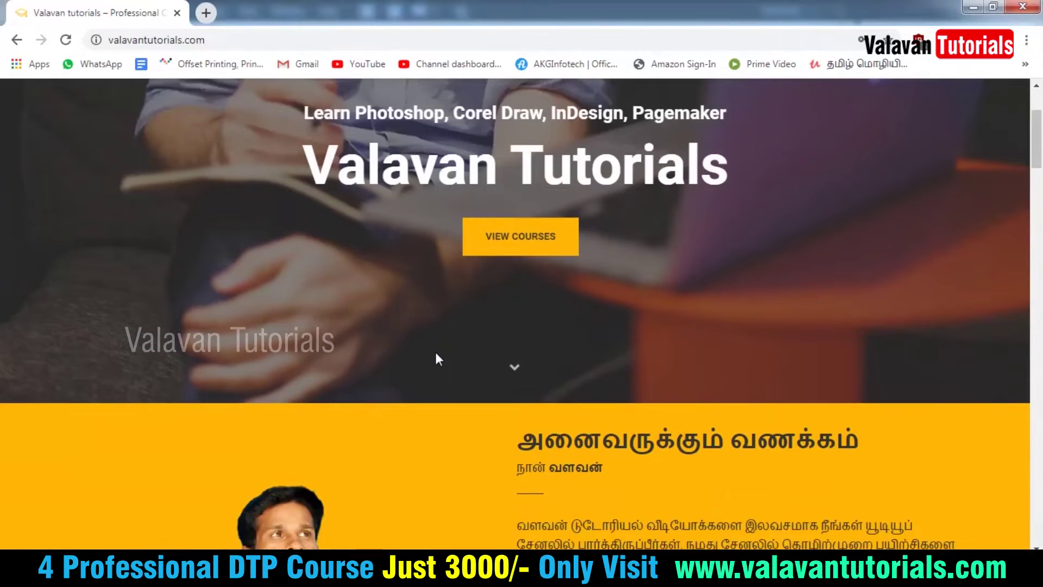
scroll(437, 353, down, 1)
scroll(440, 351, down, 3)
scroll(442, 351, down, 4)
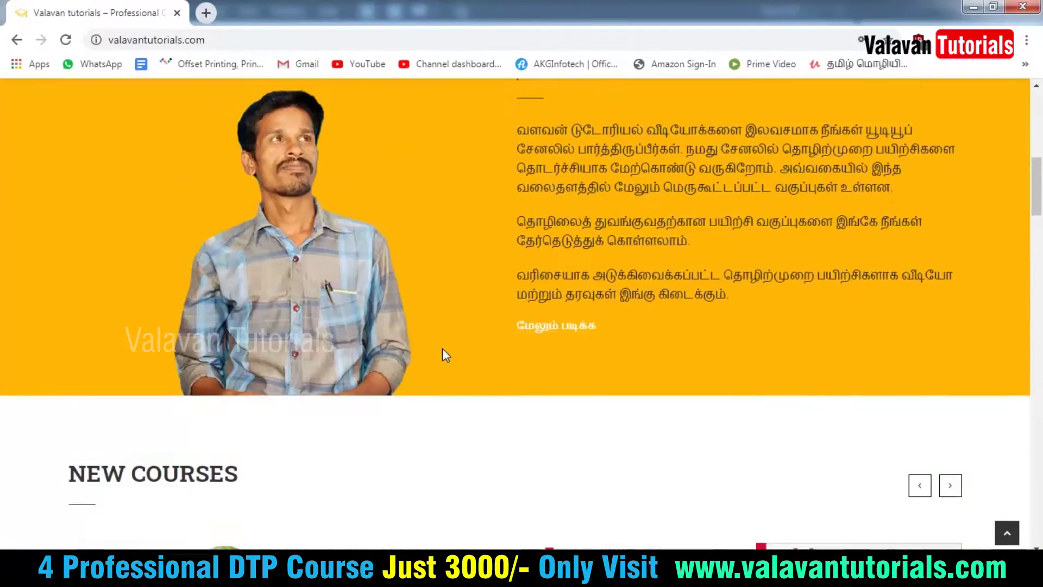
scroll(443, 350, down, 1)
scroll(400, 344, down, 1)
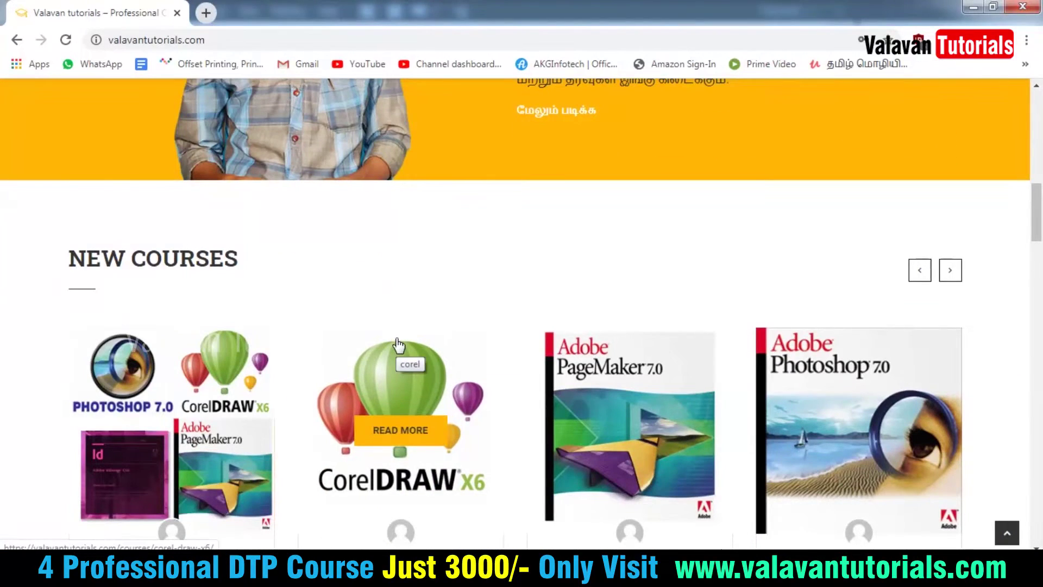
scroll(399, 345, down, 3)
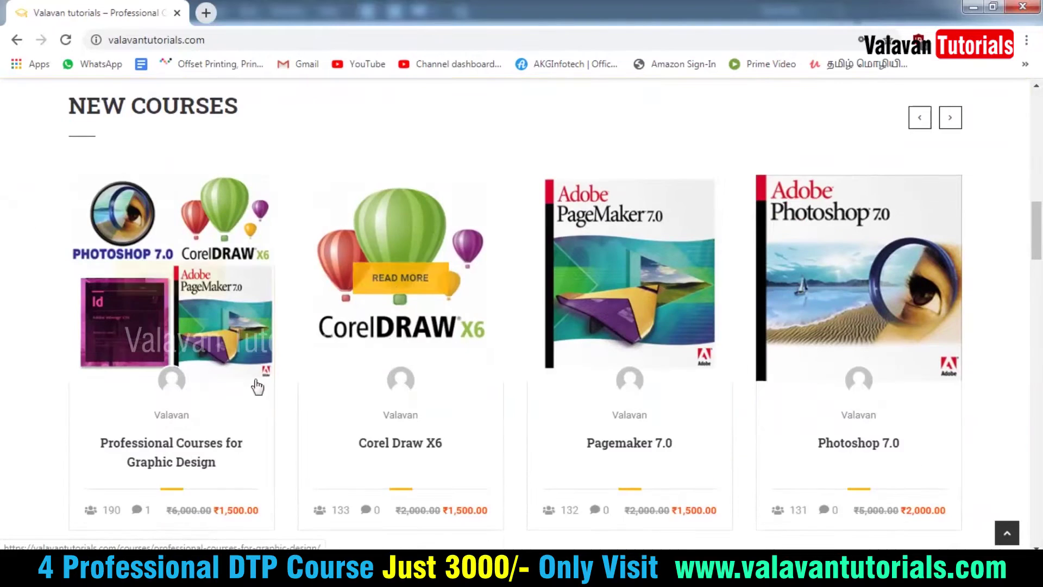
scroll(316, 383, down, 1)
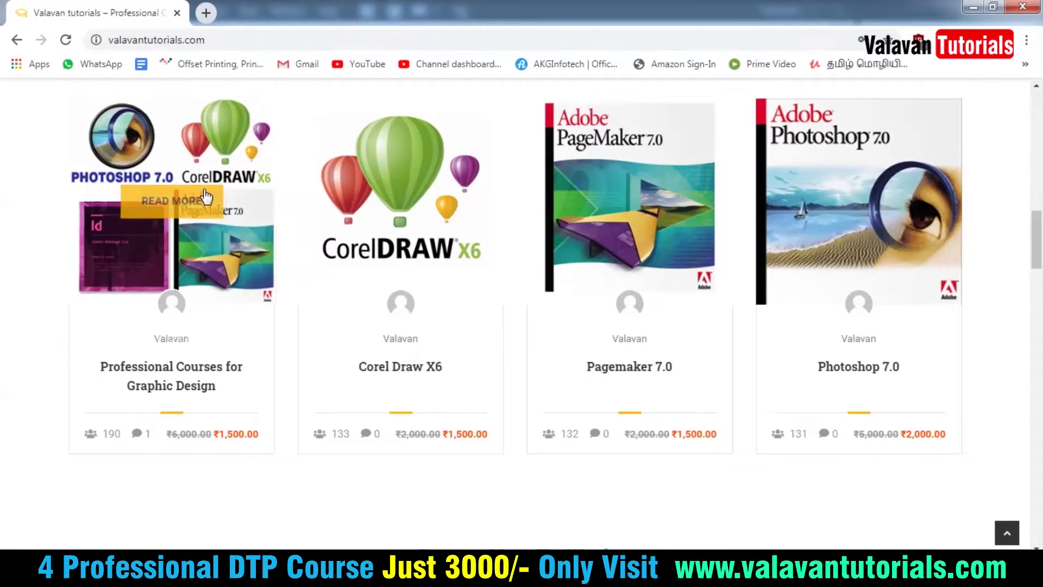
scroll(562, 275, down, 4)
scroll(562, 378, down, 3)
scroll(562, 379, down, 2)
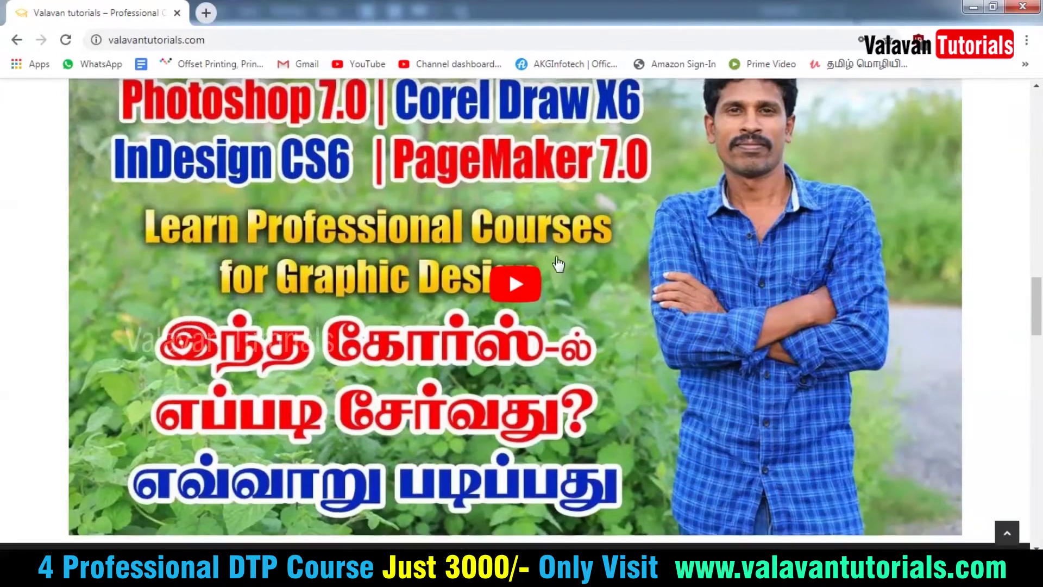
scroll(560, 263, down, 4)
scroll(558, 283, down, 4)
scroll(560, 310, down, 4)
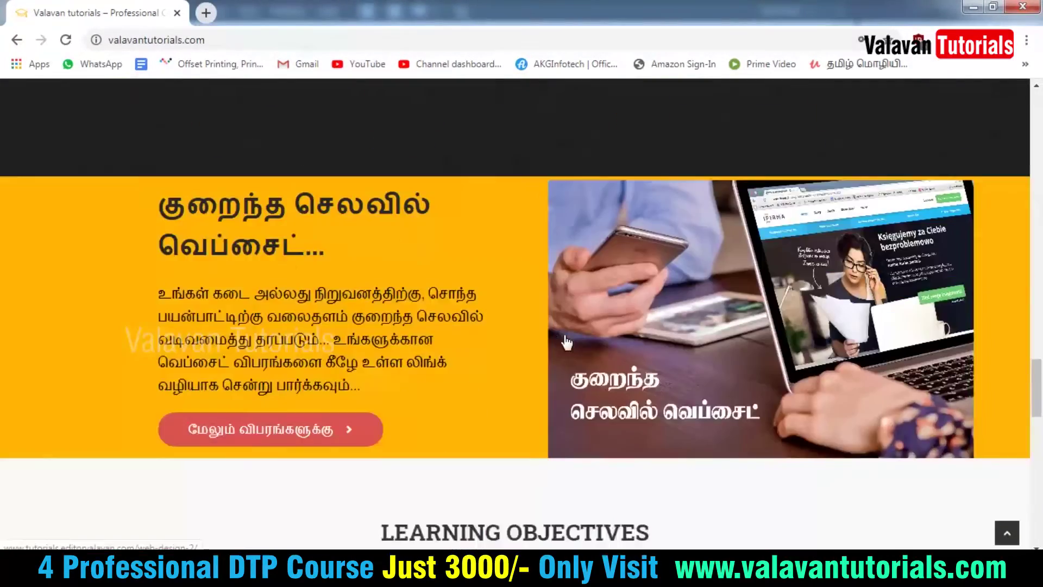
scroll(562, 340, down, 2)
scroll(543, 381, down, 5)
scroll(544, 375, up, 5)
scroll(549, 364, up, 5)
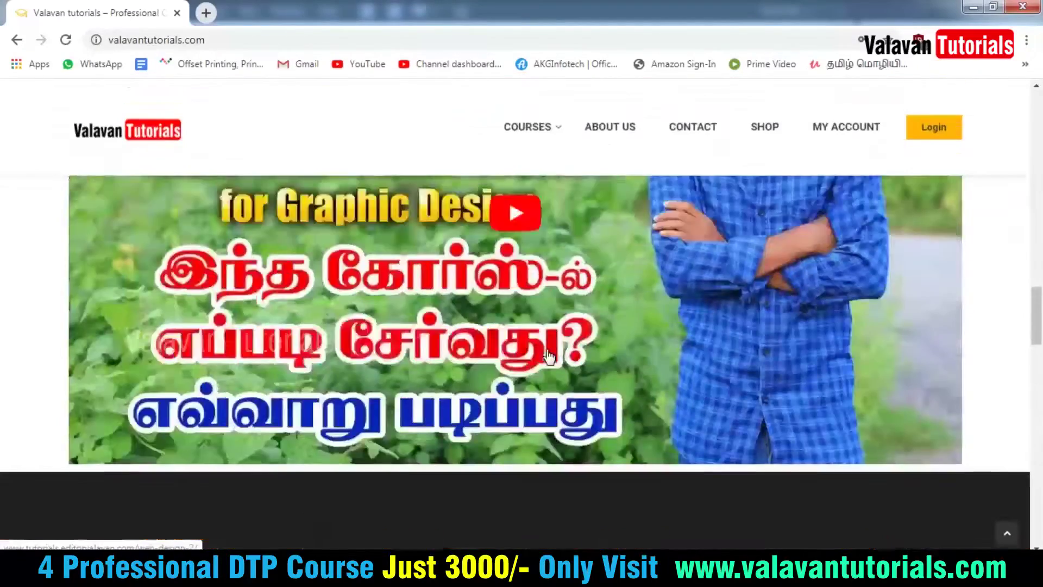
scroll(548, 358, up, 5)
scroll(550, 352, up, 5)
scroll(550, 352, up, 10)
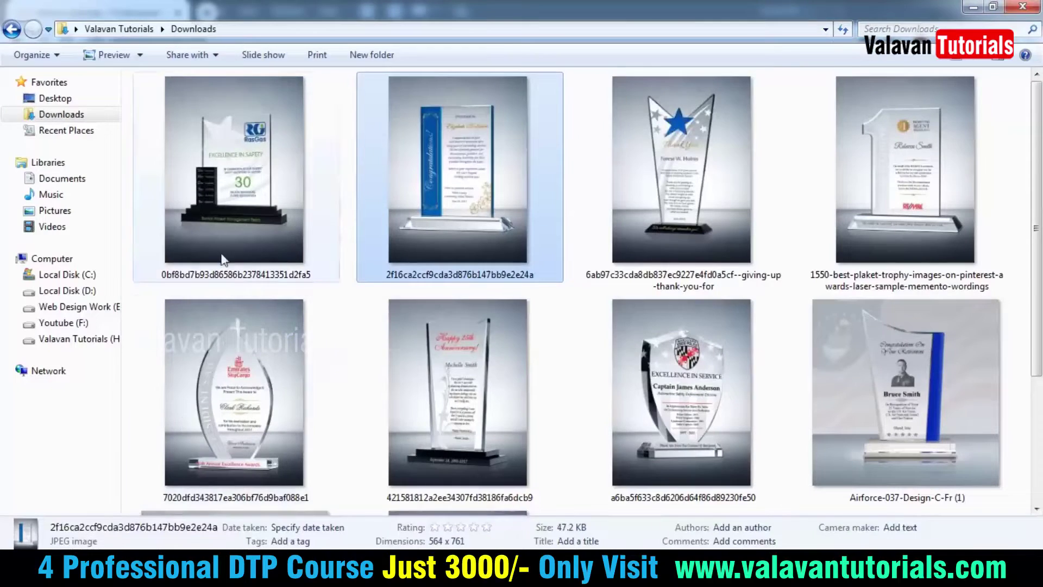
View the Congratulations plaque in Photo Viewer, browse on to the RasGas award, then close
click(230, 223)
click(432, 196)
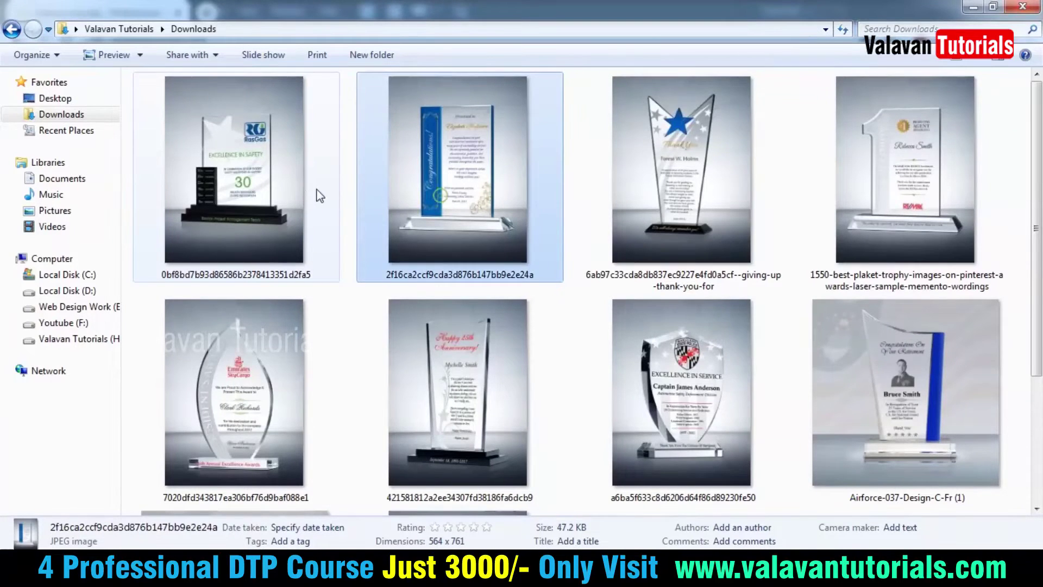
double_click(306, 189)
key(Right)
key(Right)
key(Right)
key(Right)
key(Right)
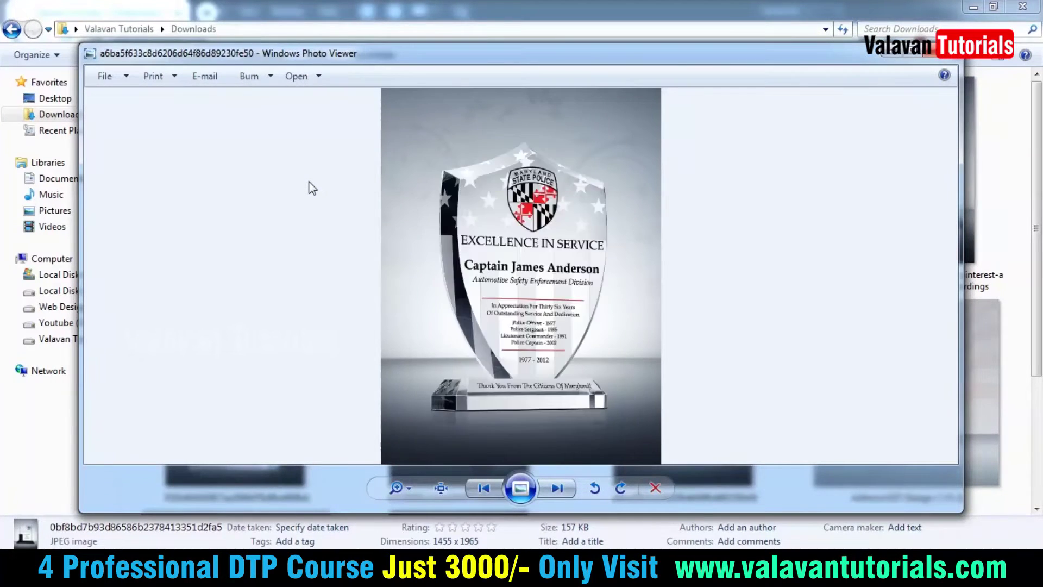
key(Right)
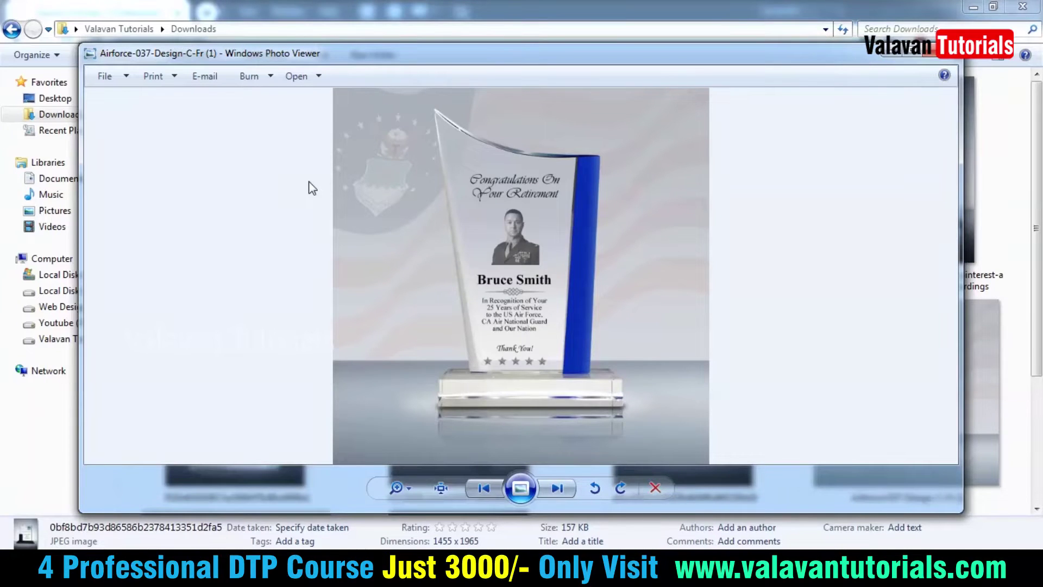
key(Right)
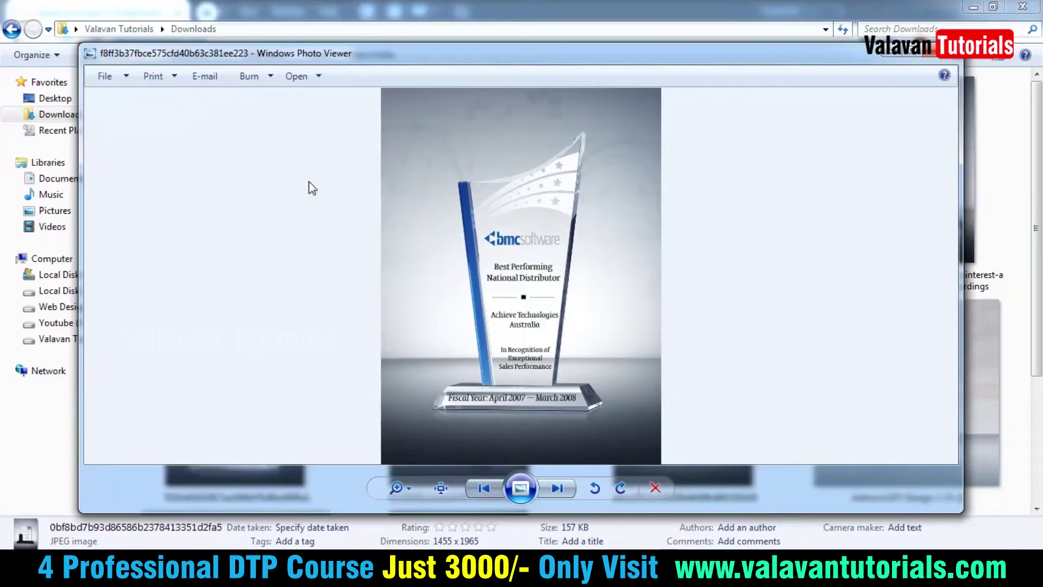
key(Right)
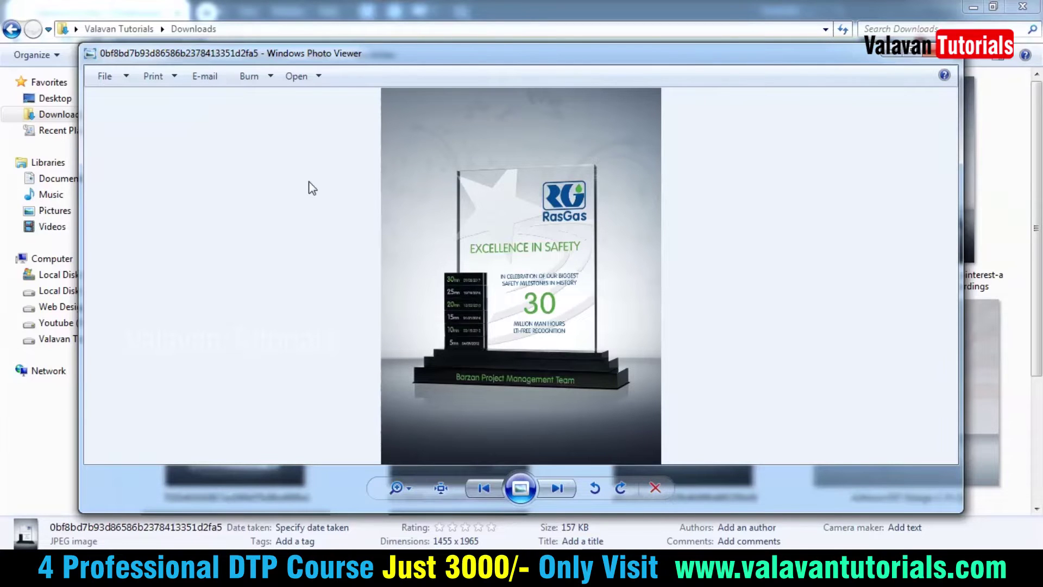
click(949, 52)
Open the 1550-best-plaket number-1 plaque image
click(695, 353)
scroll(602, 415, down, 2)
scroll(876, 223, up, 2)
click(899, 196)
double_click(900, 196)
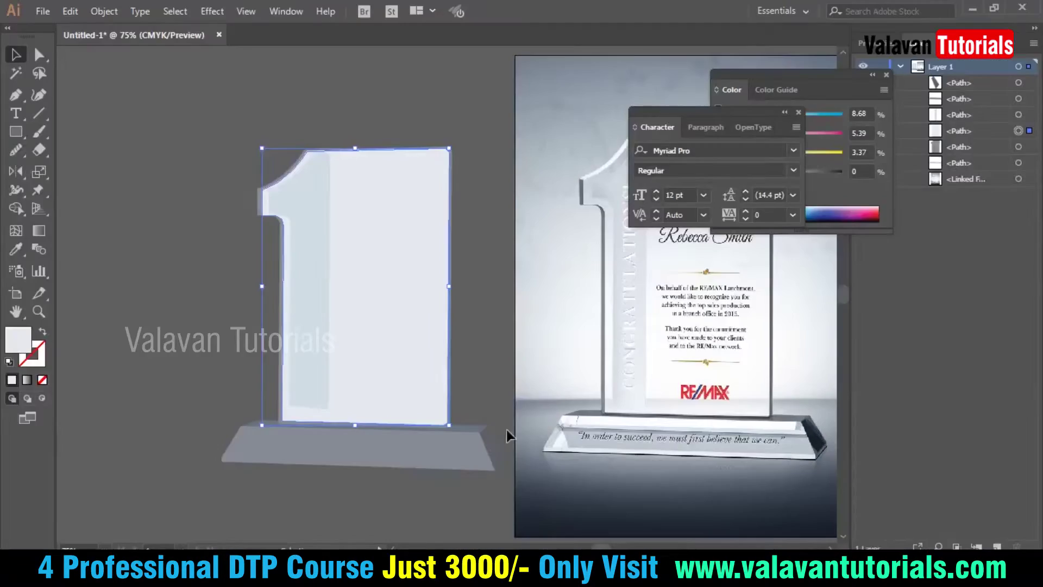
Deselect the traced number-1 shape and hide the toolbox and panels with Tab
click(458, 119)
key(Tab)
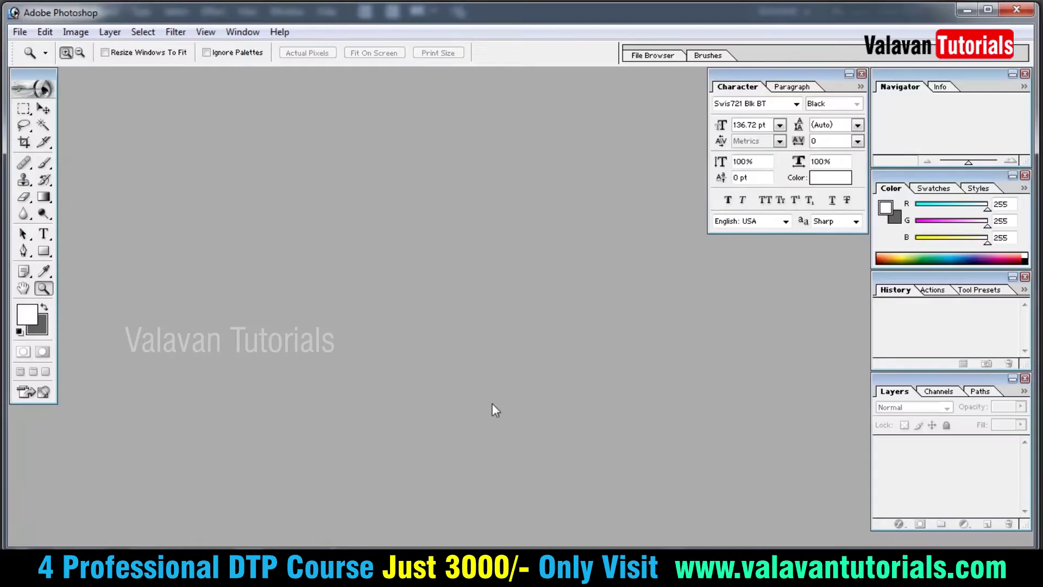
Create Untitled-1: 36 × 24 inches, 100 pixels/inch, CMYK, white contents
key(ctrl+n)
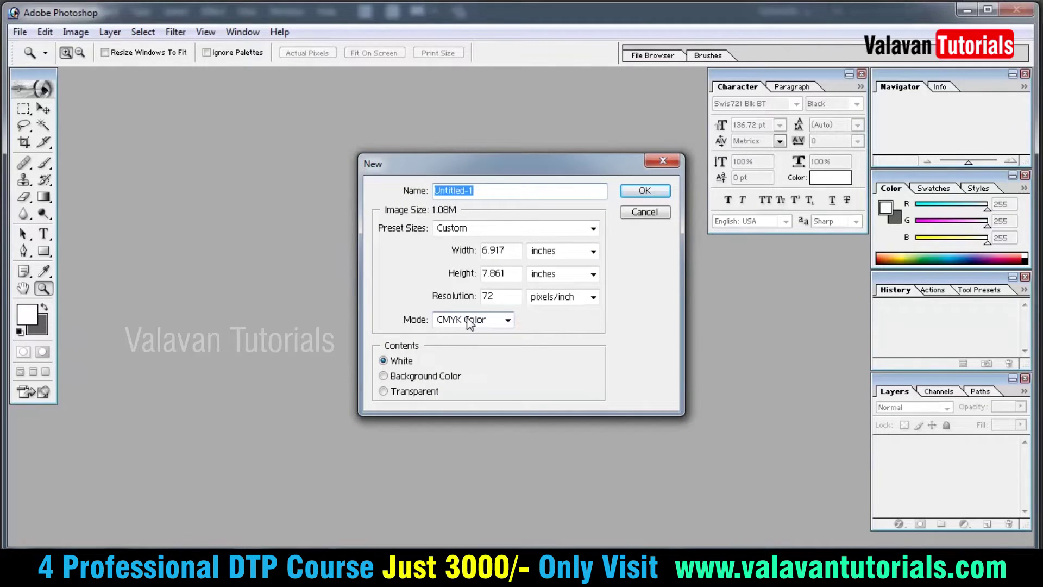
click(593, 251)
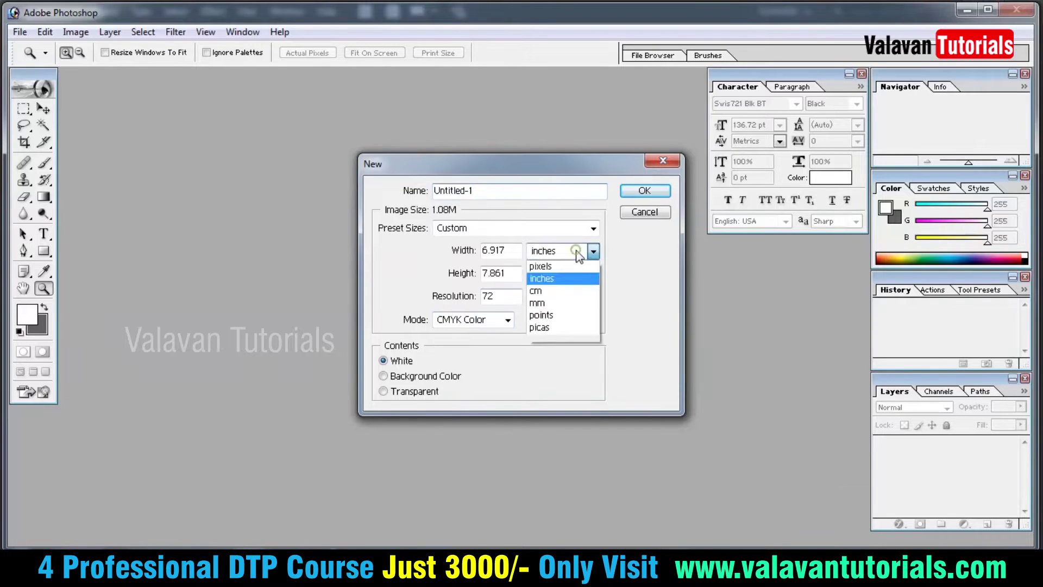
click(568, 276)
click(549, 293)
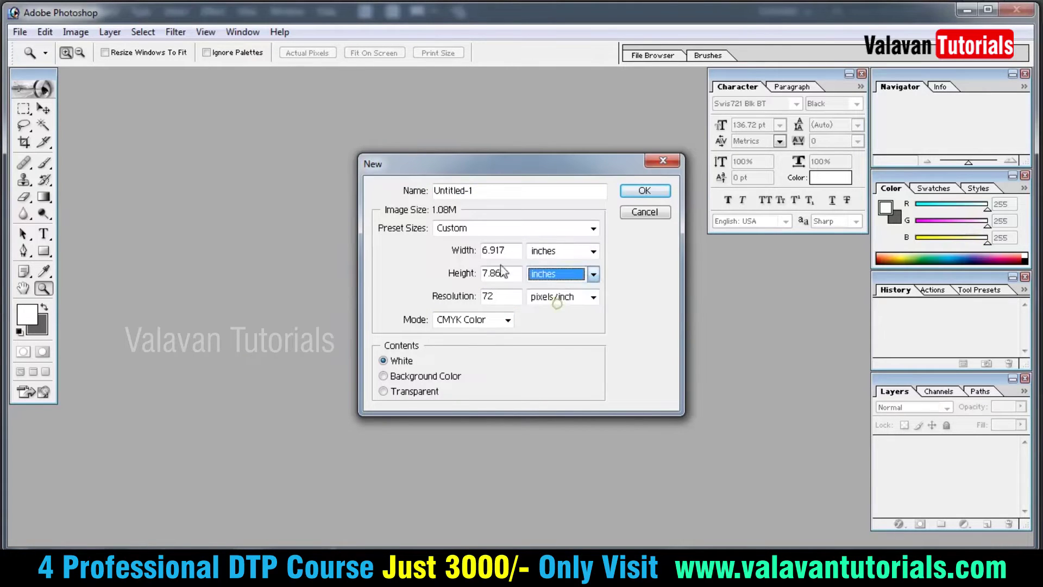
drag(515, 251, 394, 253)
text(3)
key(Tab)
key(Tab)
text(2)
key(Tab)
key(Tab)
text(300)
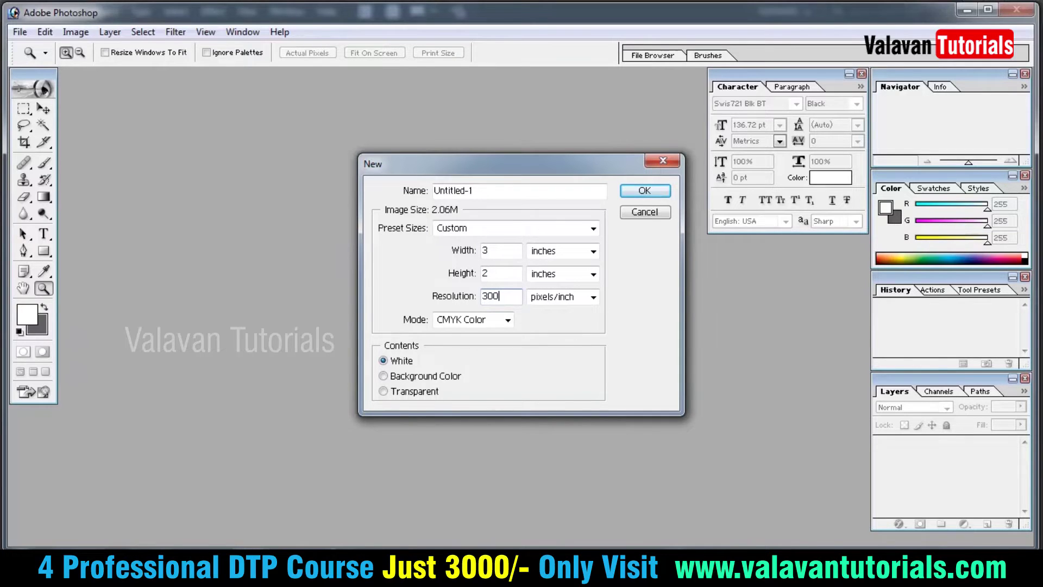
key(shift+Tab)
key(shift+Tab)
key(shift+Tab)
key(shift+Tab)
text(36)
key(Tab)
key(Tab)
text(24)
key(Tab)
key(Tab)
text(100)
key(Return)
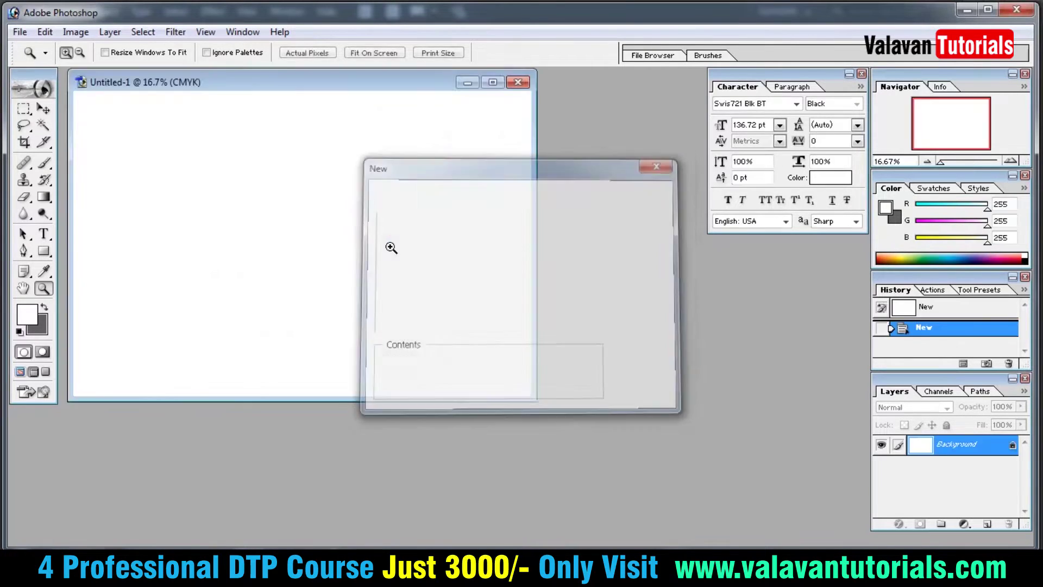
Switch to full-screen view and add vertical and horizontal guides at 50%
key(f)
key(Tab)
key(alt+v)
text(e)
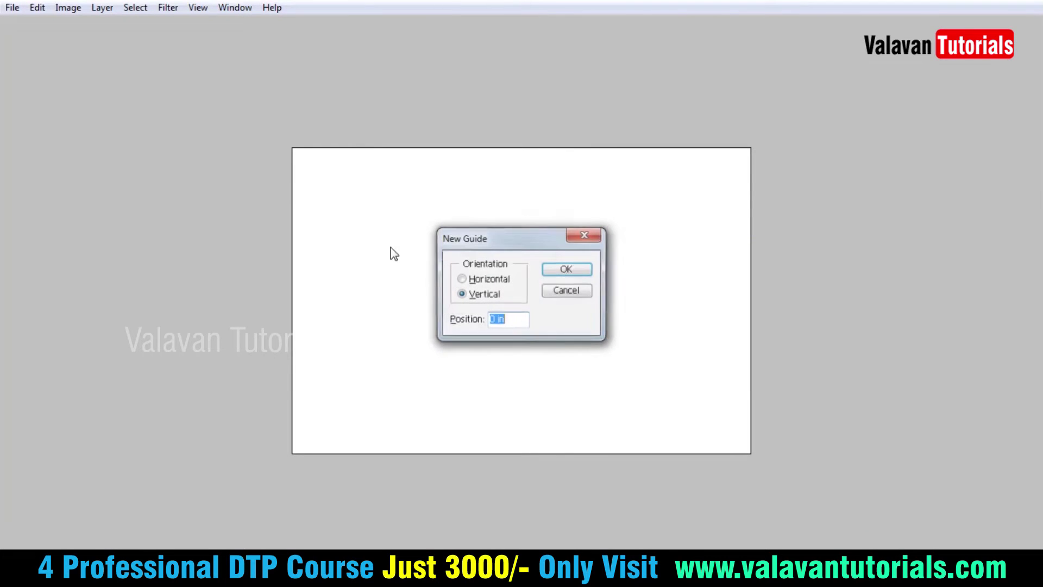
text(50%)
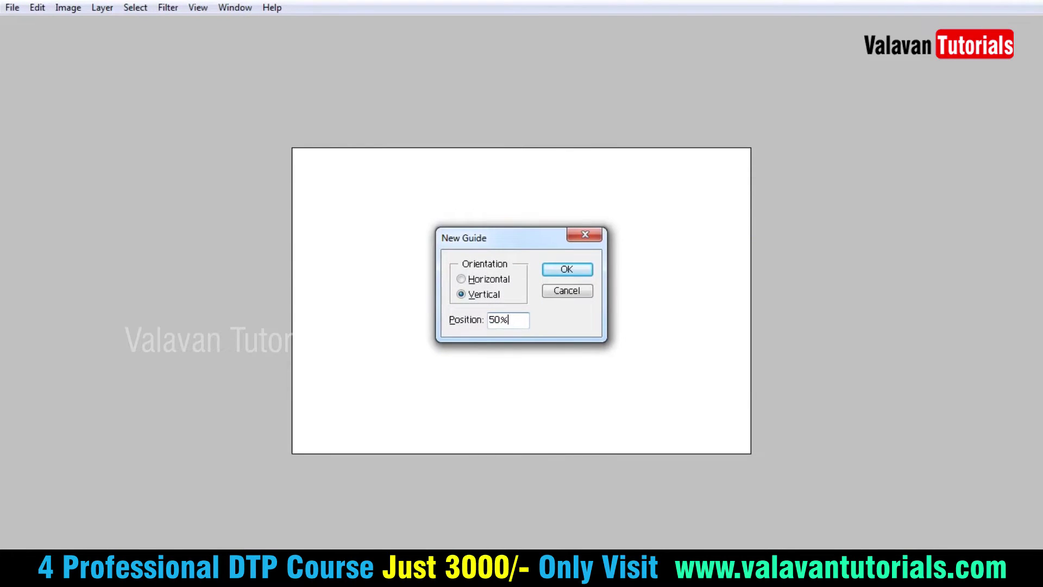
key(Return)
key(alt+v)
text(e50)
text(%)
key(alt+h)
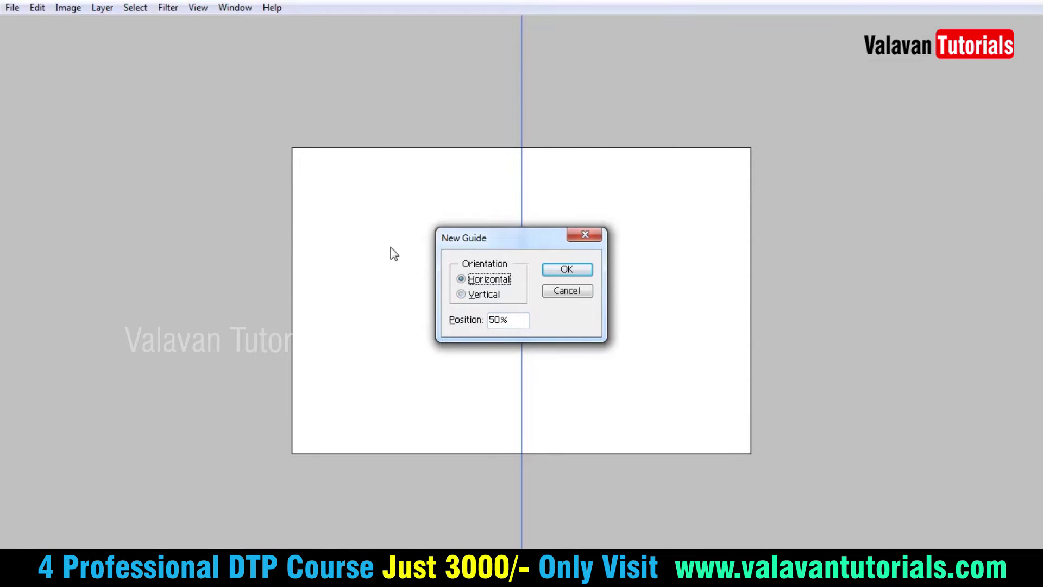
key(Return)
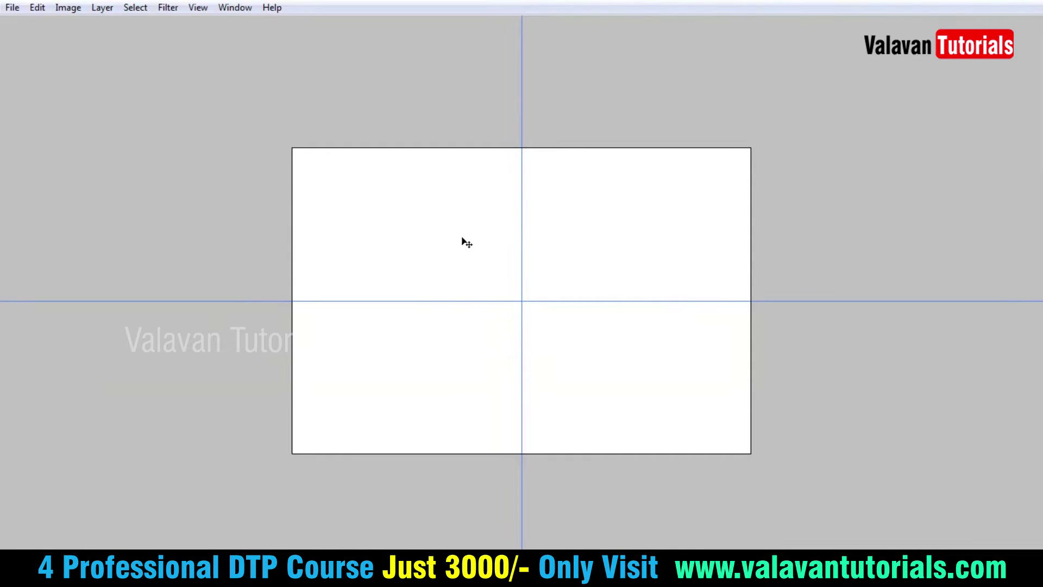
Crop the canvas to the top-left quarter marked by the guides
drag(261, 125, 526, 300)
drag(521, 146, 750, 301)
mouse_move(237, 104)
mouse_down()
mouse_move(499, 291)
mouse_move(522, 288)
mouse_up()
key(alt+i)
key(p)
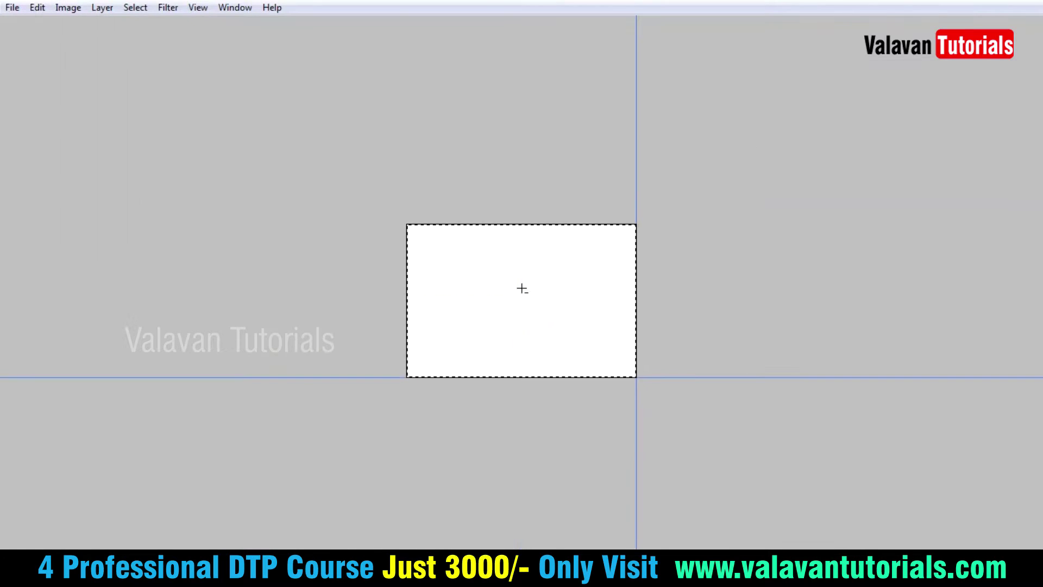
Rotate the canvas 90° CCW into portrait, fit the page in view, and hide the guides
key(alt+i)
key(e)
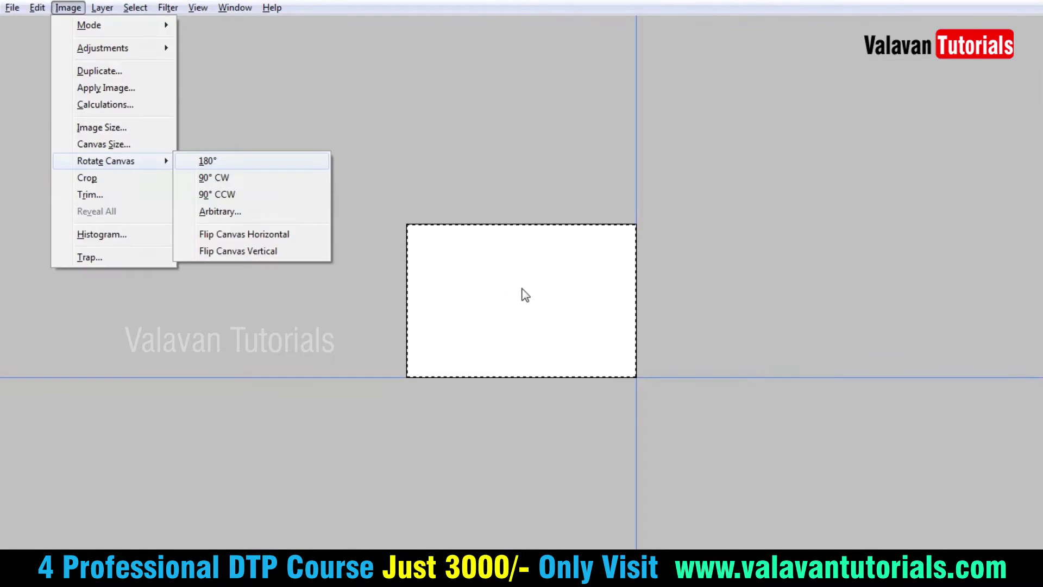
key(Down)
key(Down)
key(Return)
key(ctrl+0)
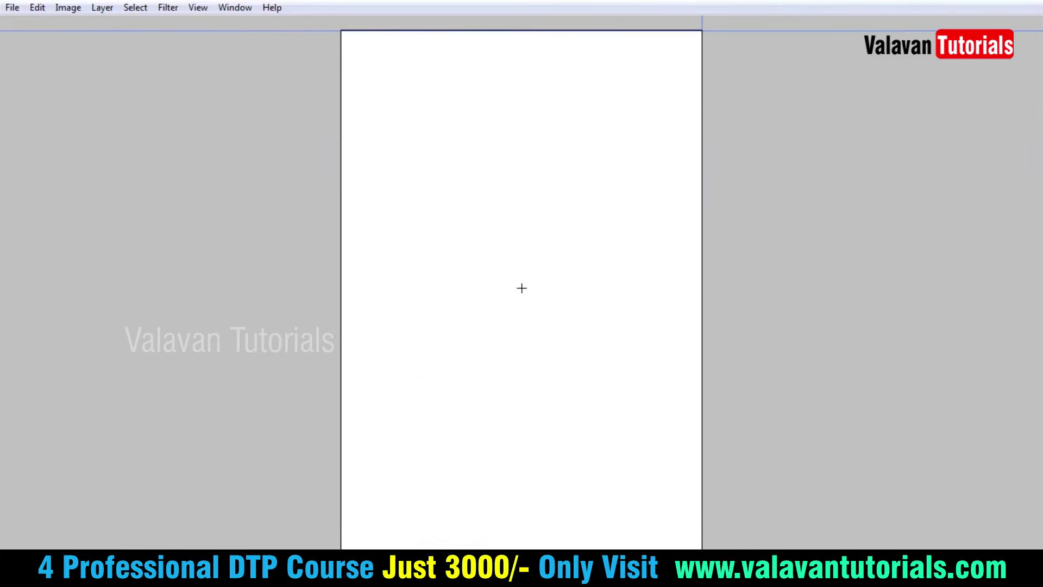
key(ctrl+minus)
key(alt+v)
key(d)
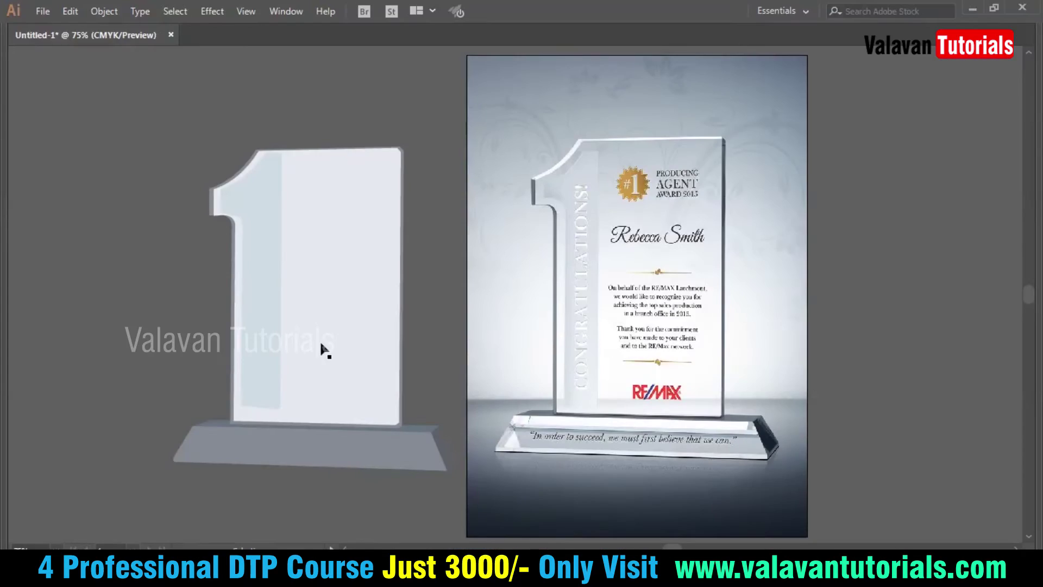
Select the whole traced trophy including its base and remove it from the artboard
drag(135, 113, 421, 477)
mouse_move(135, 96)
mouse_down()
mouse_move(385, 390)
mouse_move(446, 484)
mouse_move(461, 484)
mouse_up()
key(Delete)
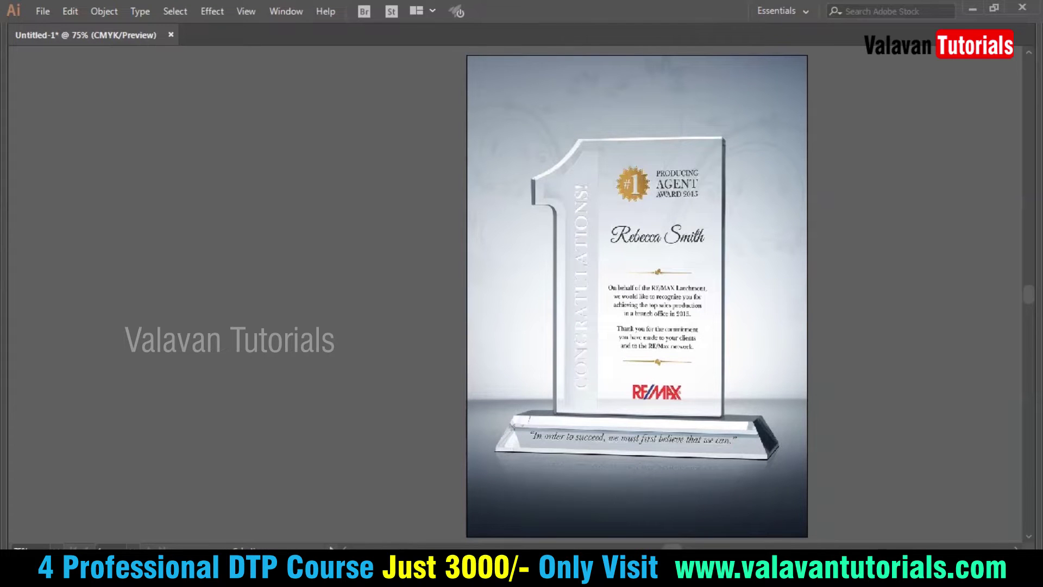
Paste the trophy as pixels, then stretch it taller and wider across the page
key(ctrl+v)
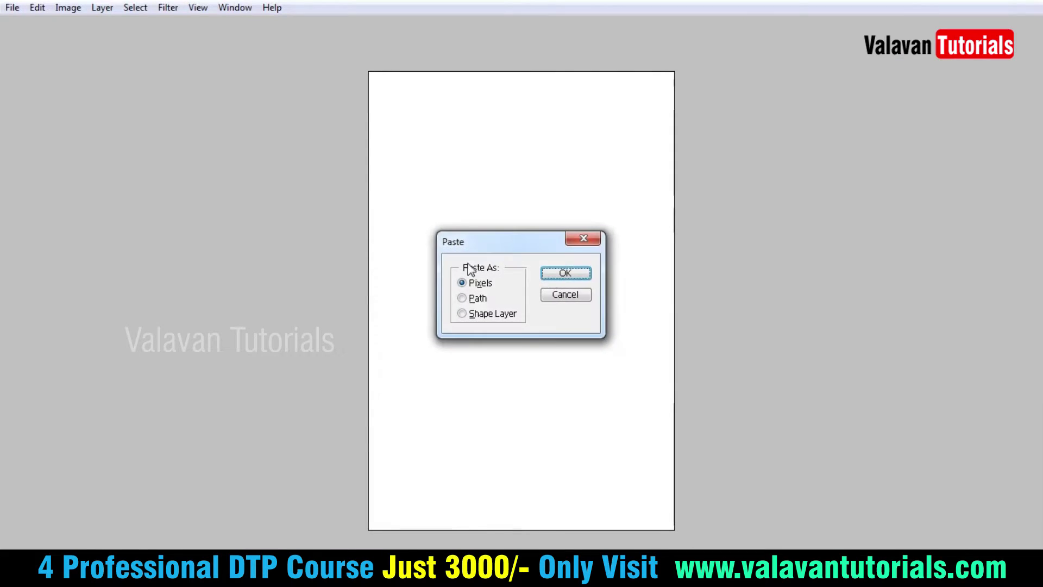
click(564, 276)
mouse_move(527, 280)
mouse_down()
mouse_move(463, 130)
mouse_move(646, 414)
mouse_up()
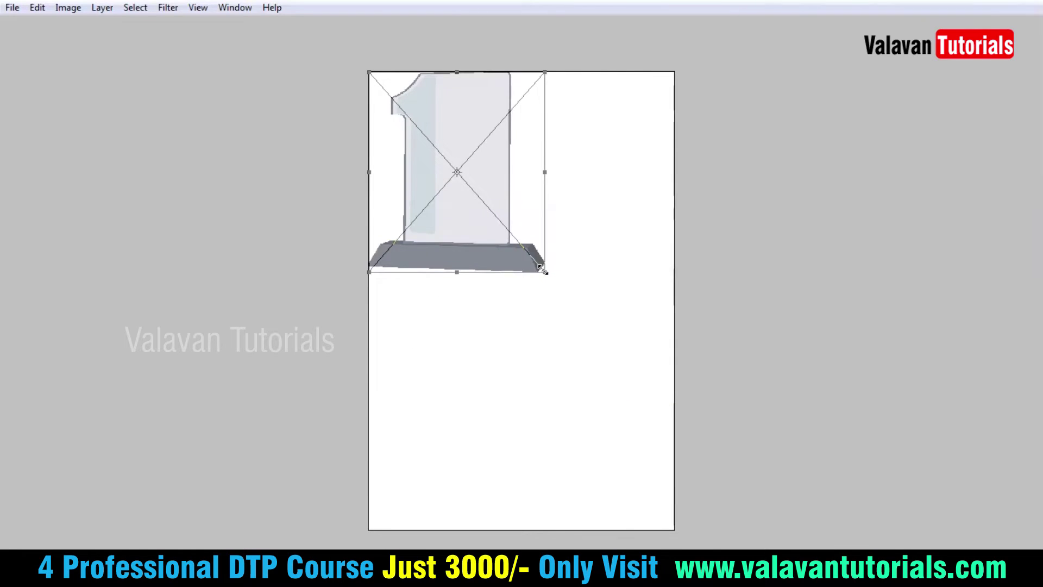
drag(560, 251, 556, 361)
drag(522, 185, 526, 81)
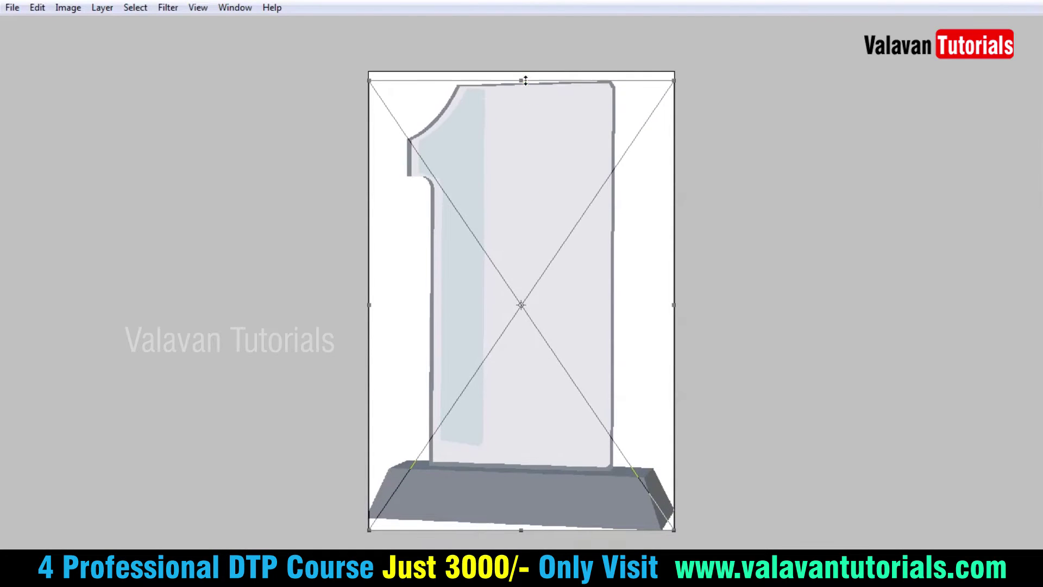
click(526, 177)
drag(676, 302, 701, 303)
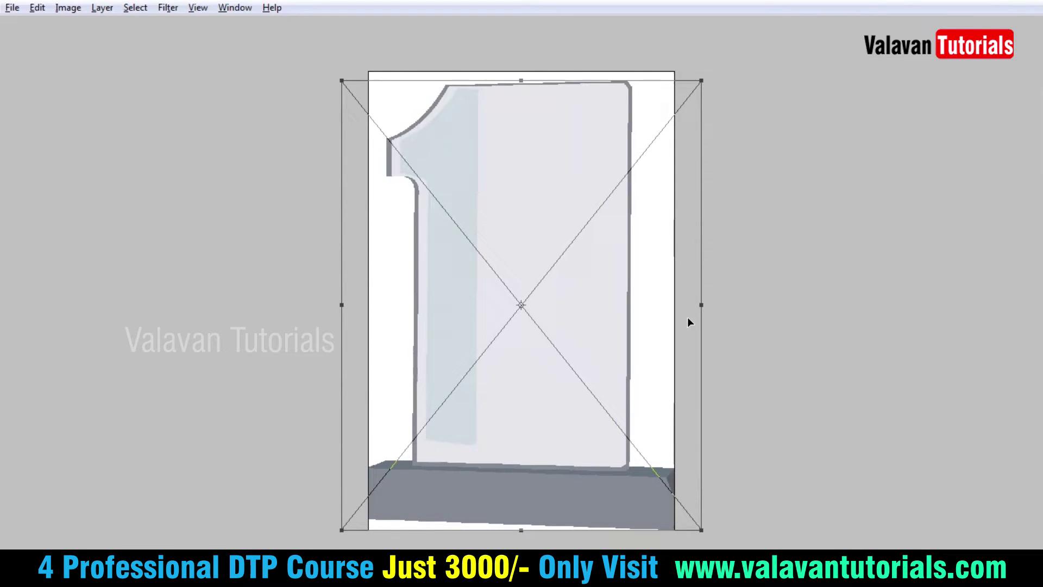
double_click(538, 286)
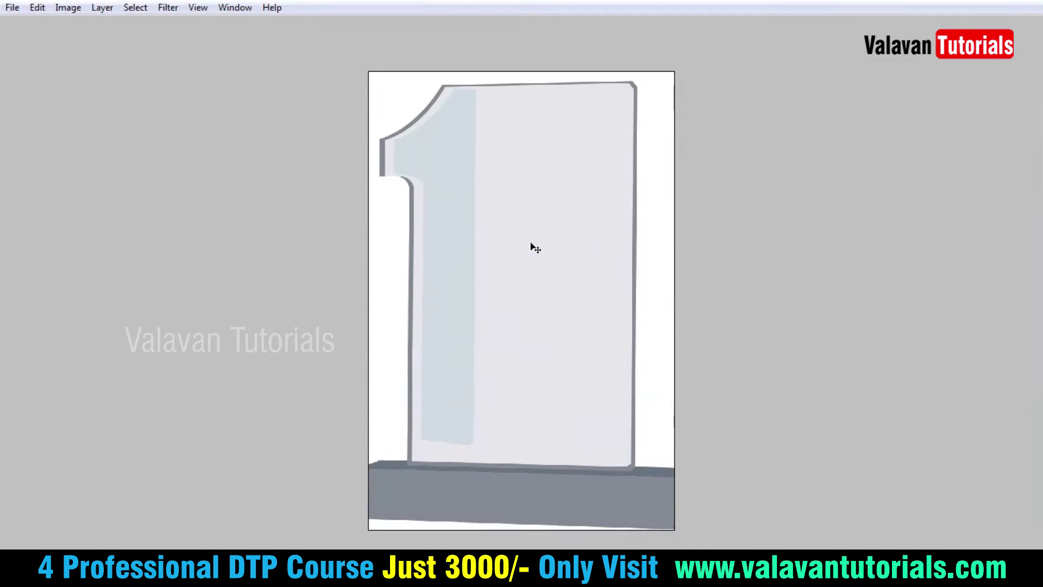
drag(542, 228, 546, 239)
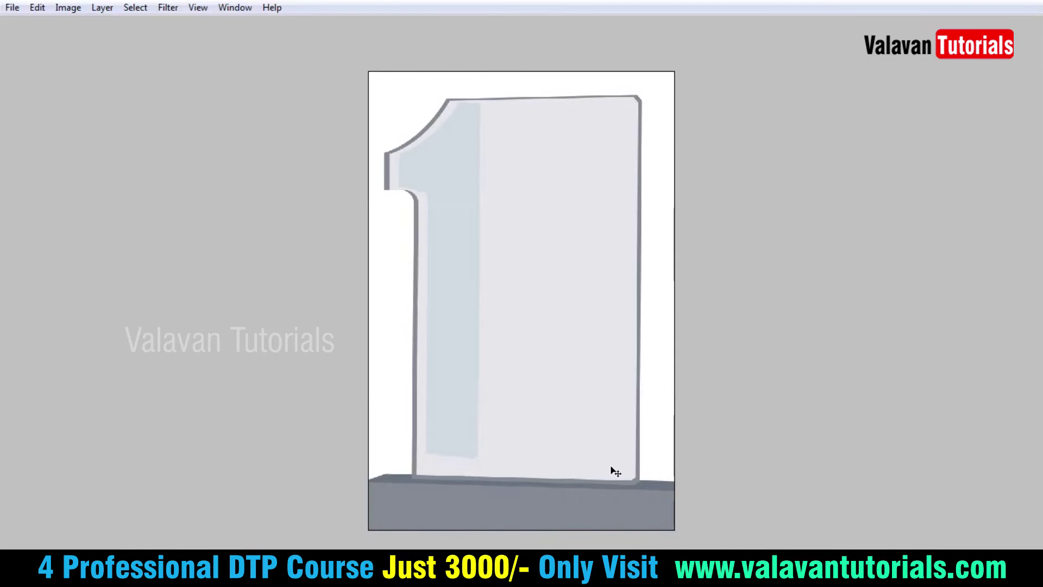
Free Transform the trophy larger so its base runs along the bottom edge
key(ctrl+v)
key(ctrl+t)
drag(707, 537, 725, 548)
double_click(549, 379)
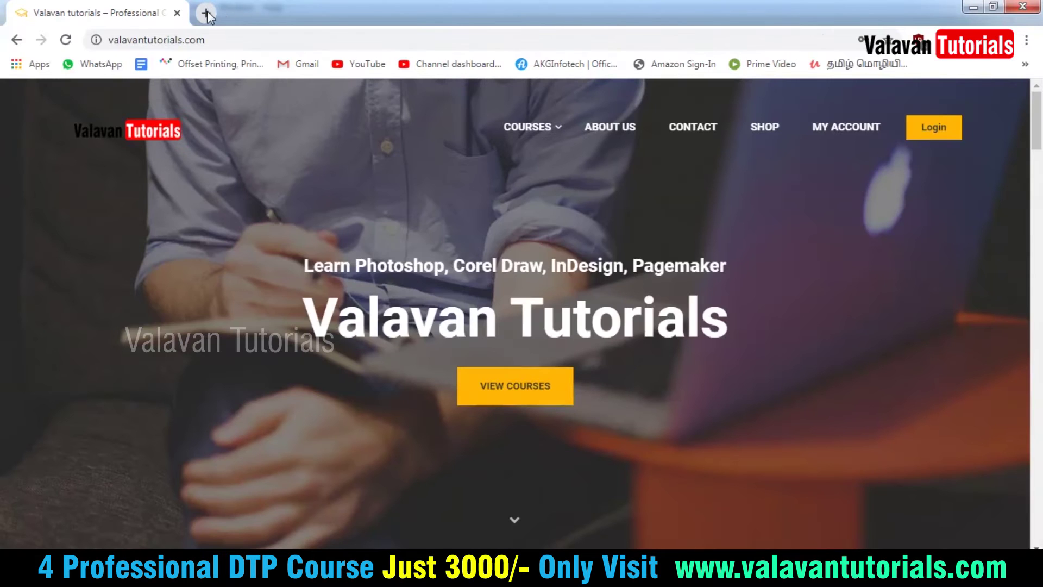
Search 'background' in a new tab and browse the Google Images results
click(206, 13)
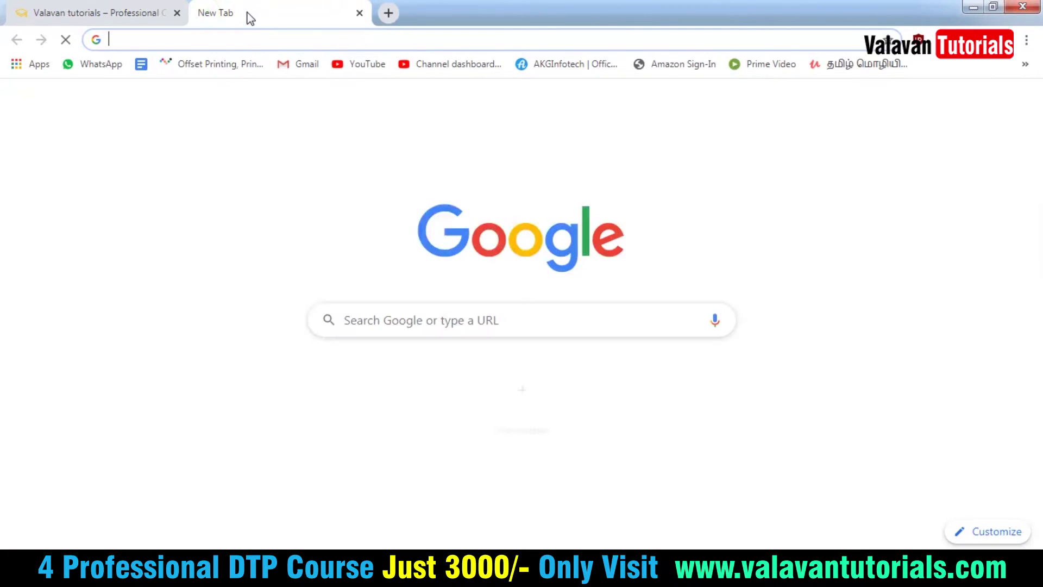
text(back)
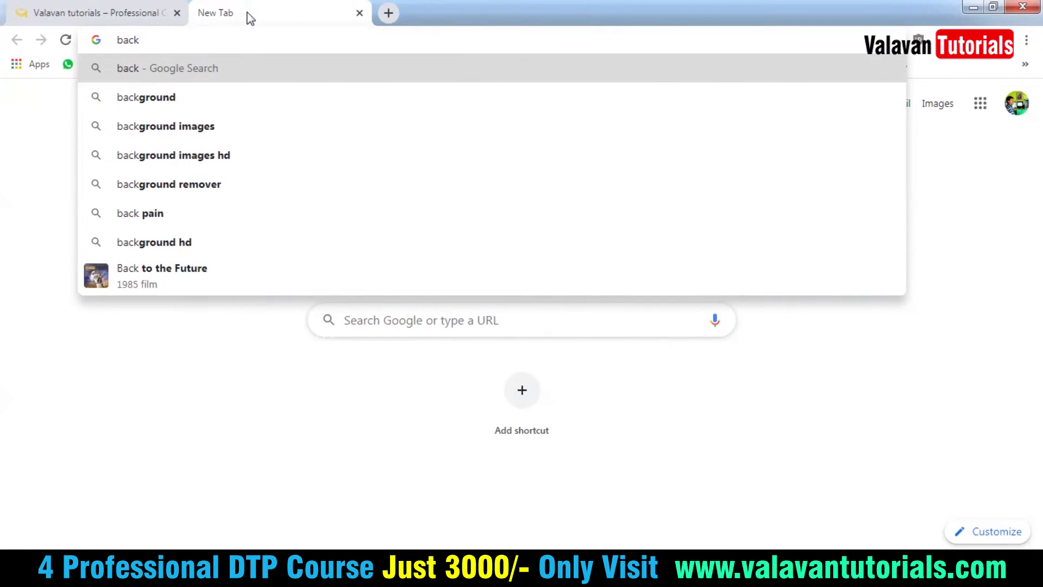
key(Down)
key(Return)
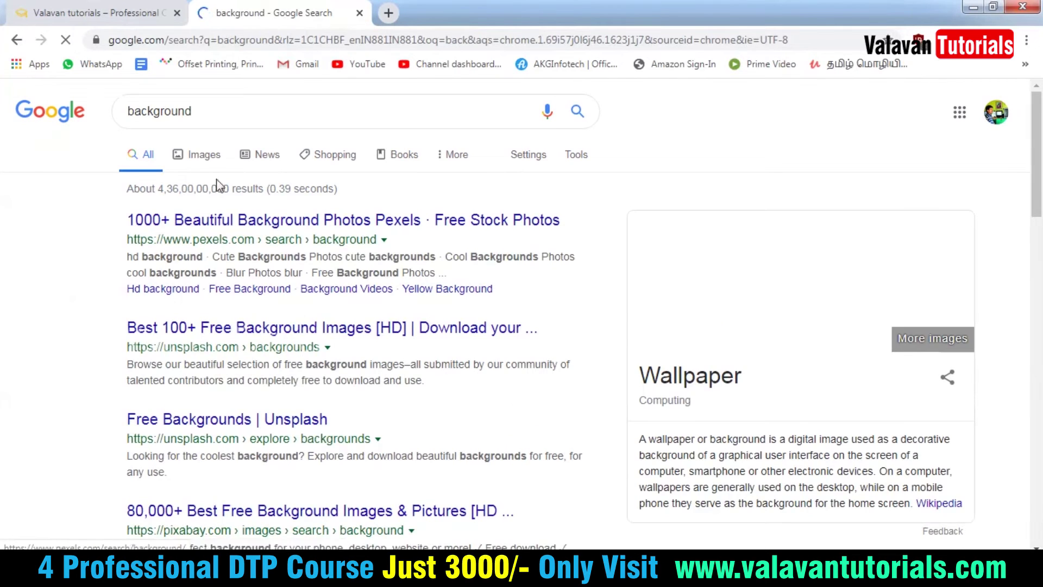
click(200, 155)
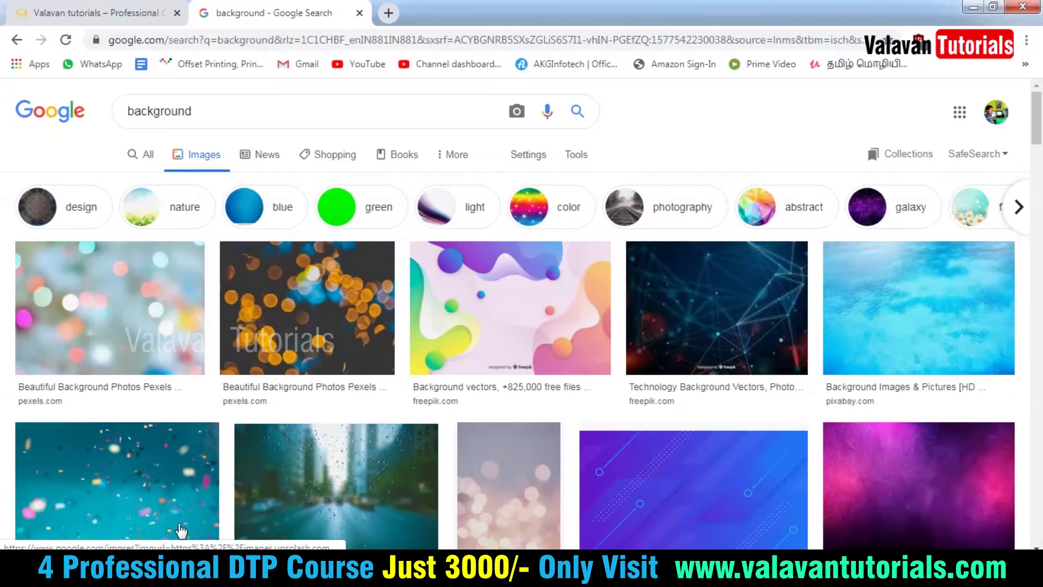
scroll(409, 421, down, 1)
scroll(409, 421, down, 3)
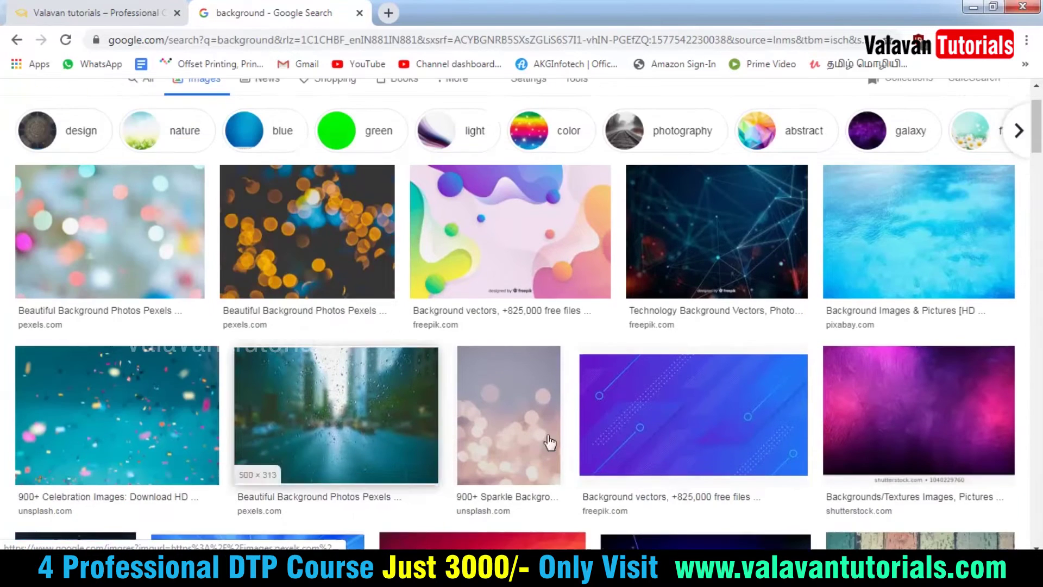
Preview the red-orange polygon background image and copy it
click(898, 421)
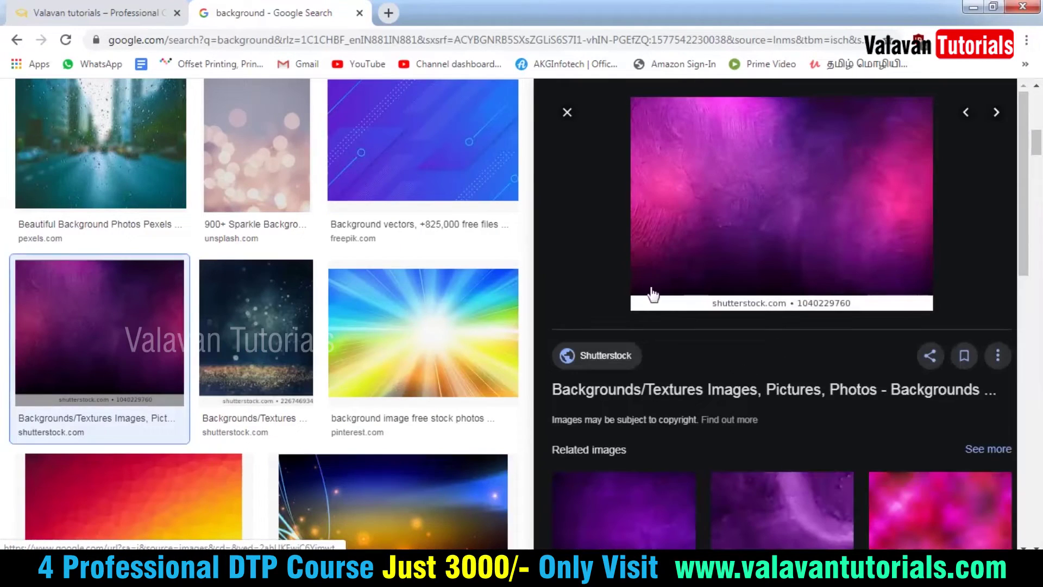
scroll(731, 381, down, 2)
click(167, 490)
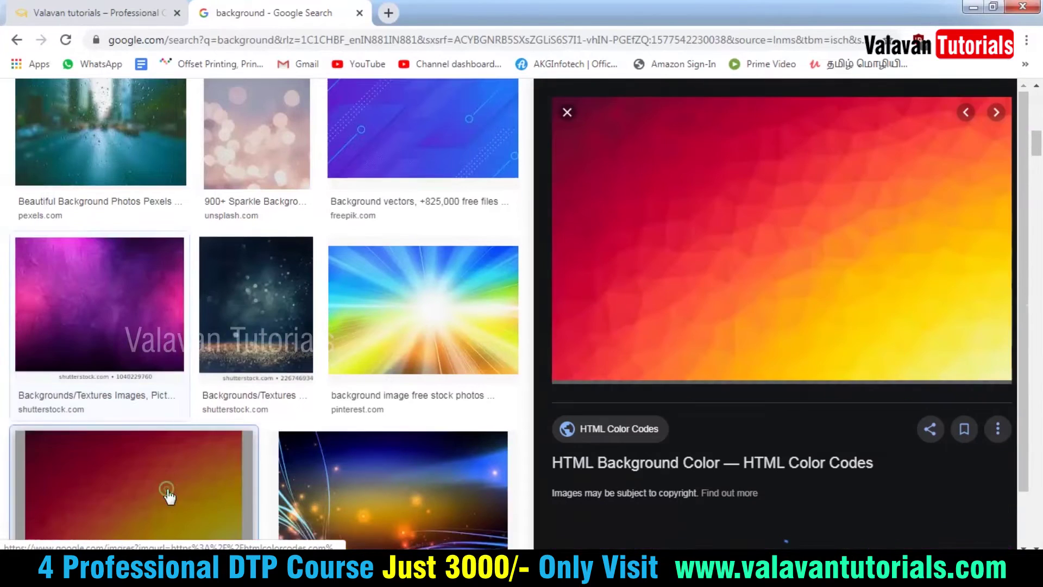
right_click(749, 225)
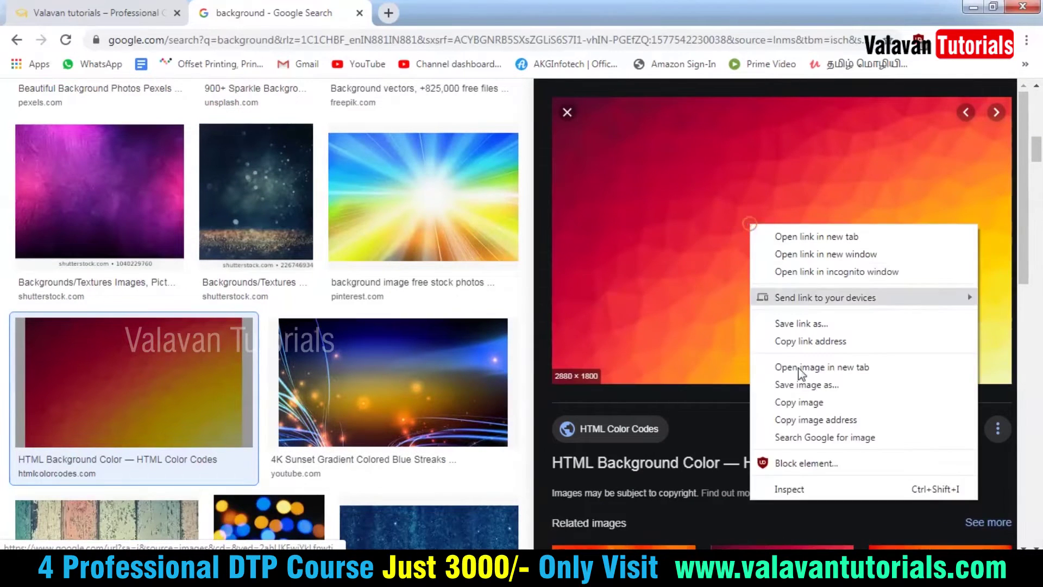
click(819, 402)
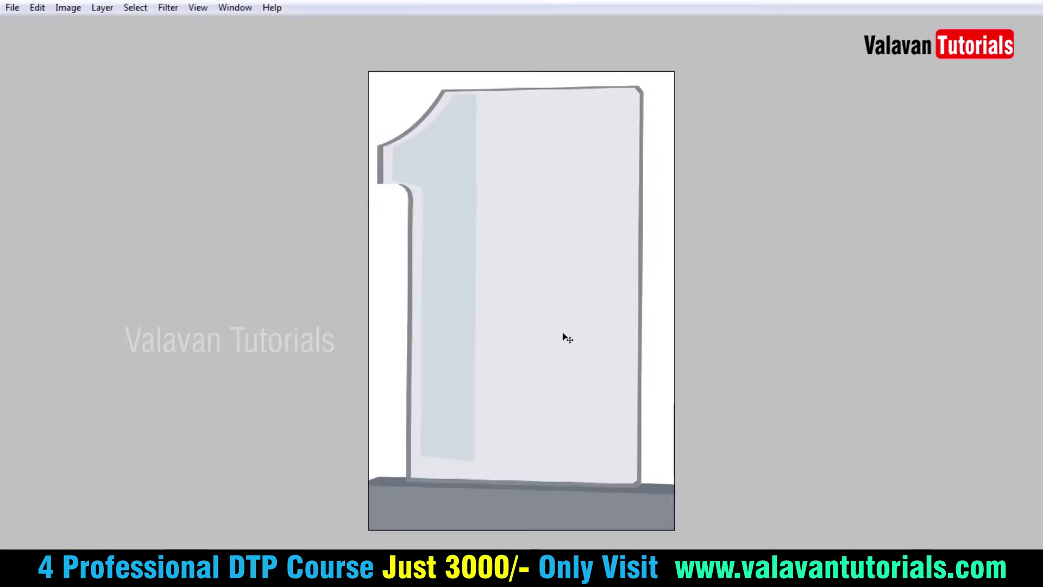
Paste the polygon image into the '1' shape, rotated a quarter turn and shrunk to fit
key(ctrl+z)
click(580, 284)
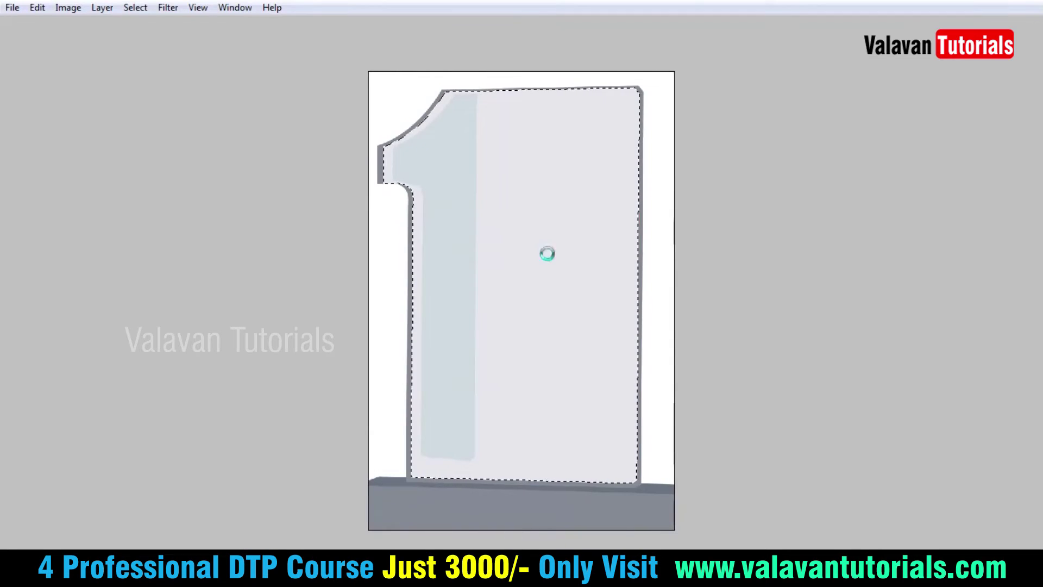
key(ctrl+t)
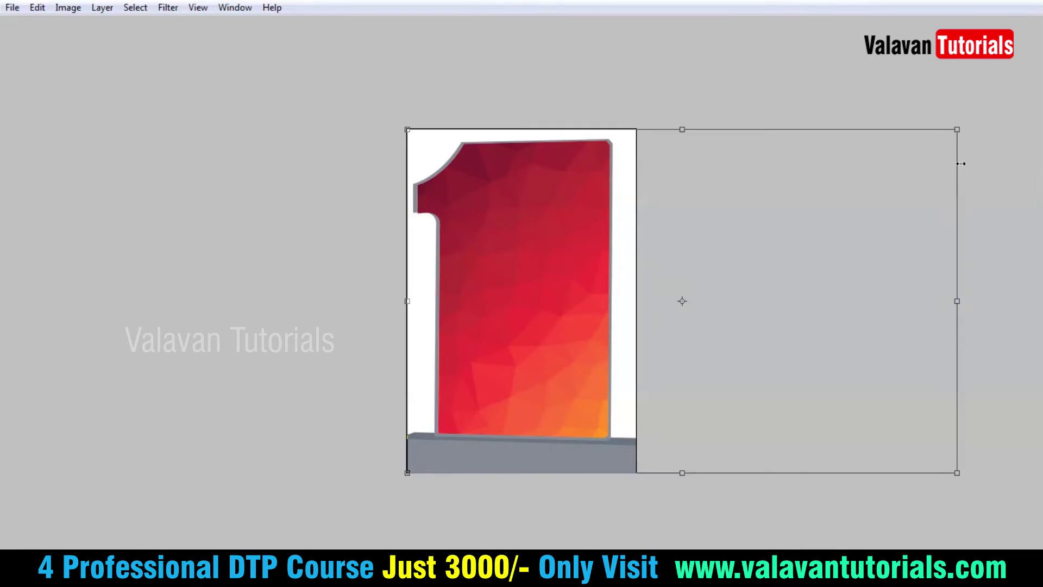
drag(959, 98, 766, 400)
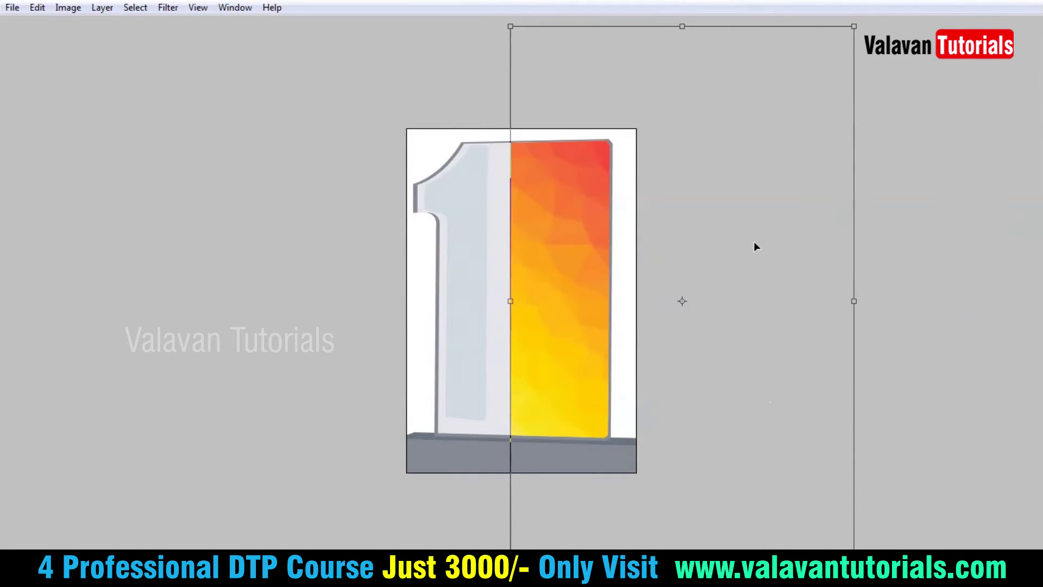
drag(755, 241, 640, 162)
drag(696, 37, 624, 162)
double_click(550, 214)
Stretch the gradient further right to fill the '1', then adjust the zoom
key(ctrl+t)
drag(598, 435, 609, 437)
double_click(586, 382)
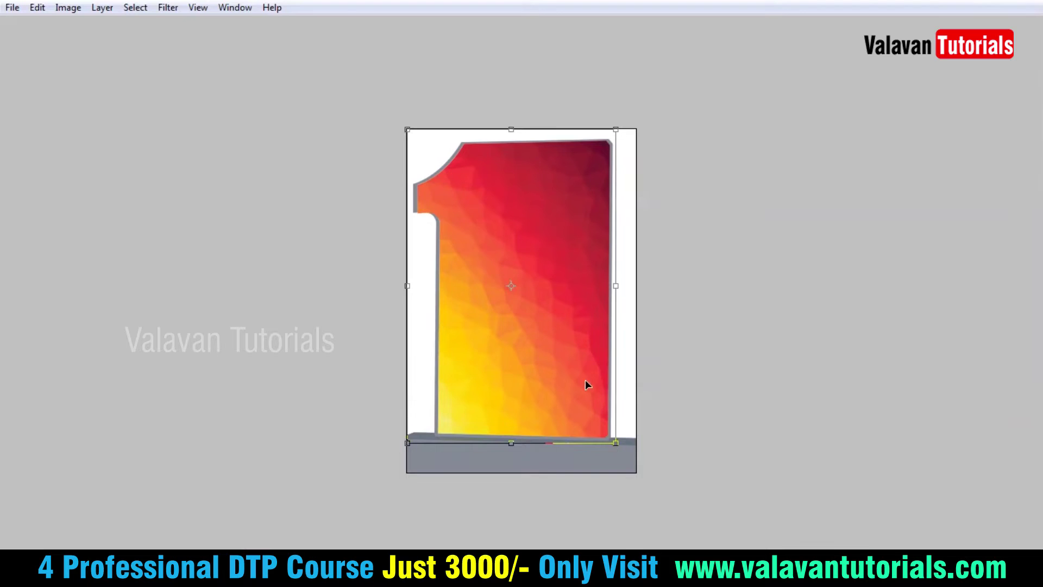
click(501, 235)
right_click(508, 251)
click(548, 264)
right_click(538, 255)
click(543, 264)
key(v)
Switch to the trophy layer from the canvas layer list and clear the selection
right_click(425, 254)
click(446, 268)
key(w)
click(413, 218)
key(ctrl+z)
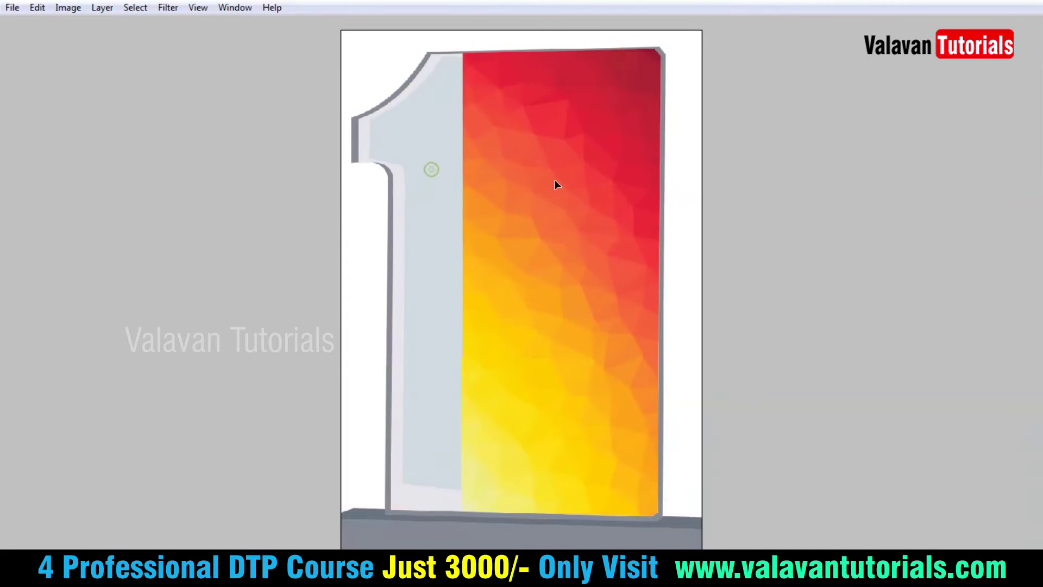
right_click(424, 166)
click(443, 175)
key(ctrl+d)
Slide the gradient so it covers the whole '1' and zoom out to the full page
drag(508, 169, 591, 175)
click(451, 177)
key(ctrl+d)
drag(619, 206, 419, 208)
right_click(438, 183)
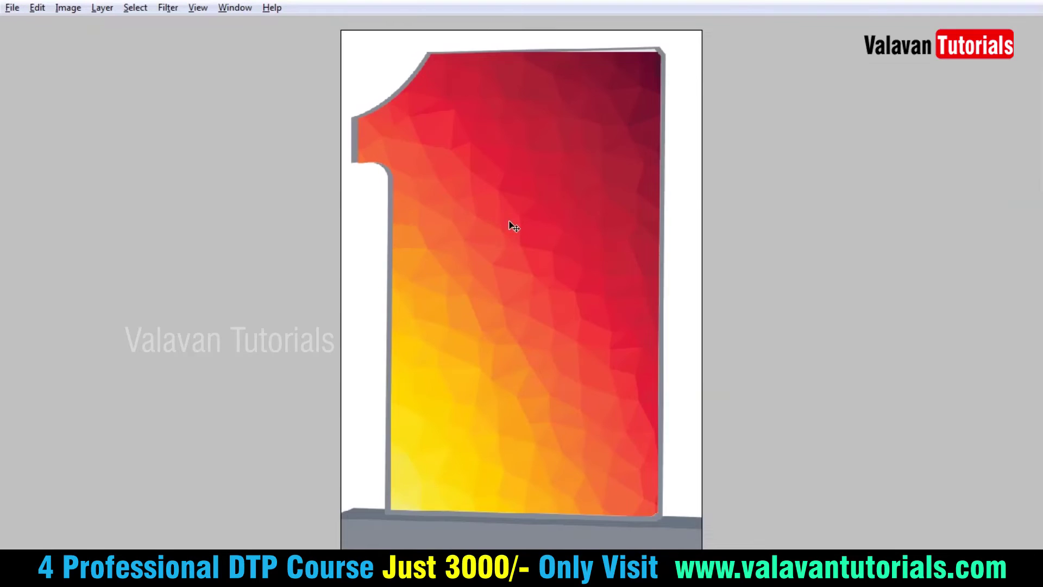
key(ctrl+minus)
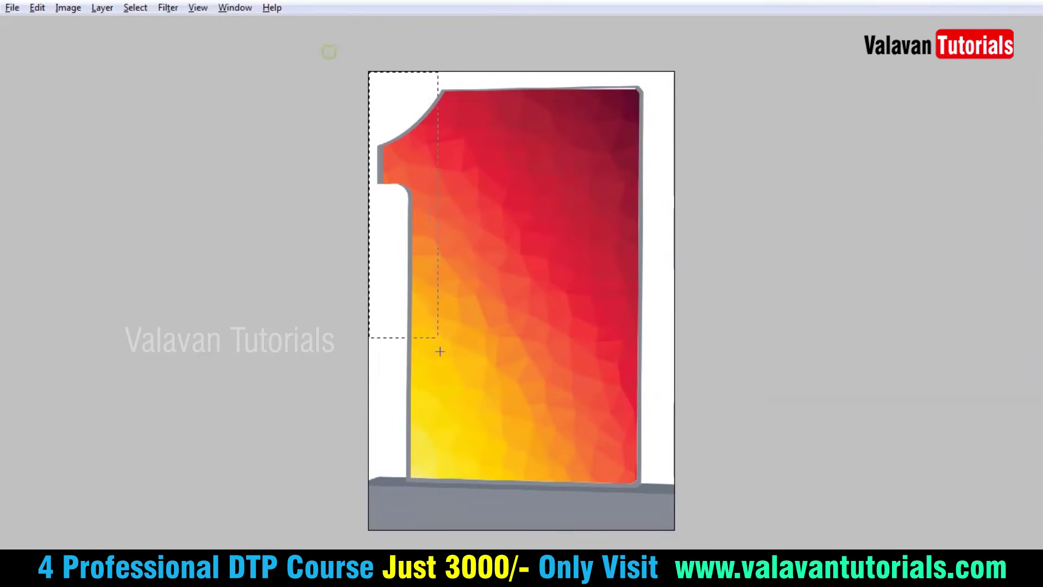
Lighten the marqueed left strip of the '1' with Curves (input 54, output 66)
drag(471, 461, 472, 504)
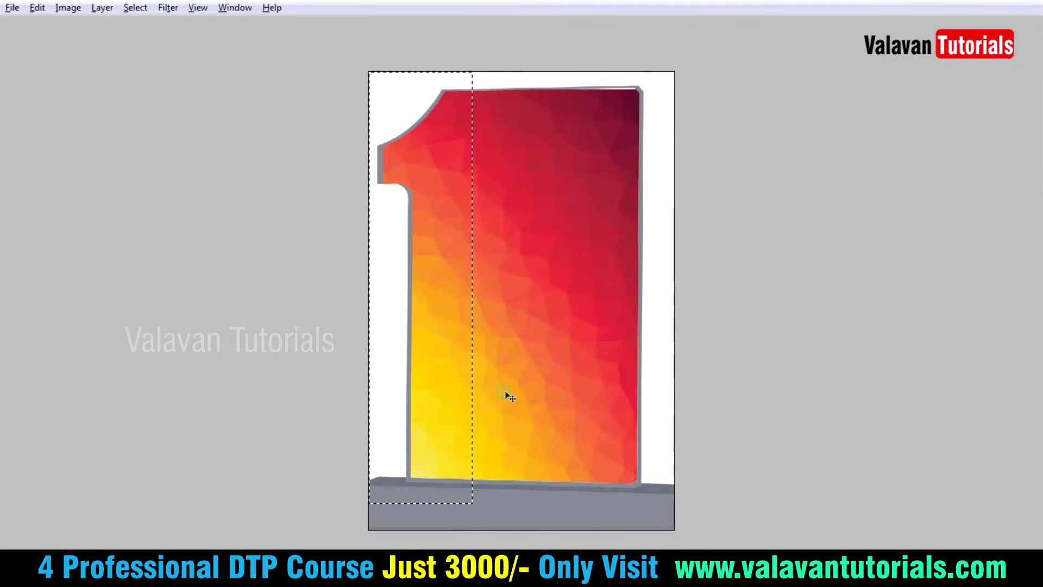
key(ctrl+m)
drag(546, 163, 803, 171)
drag(750, 268, 754, 249)
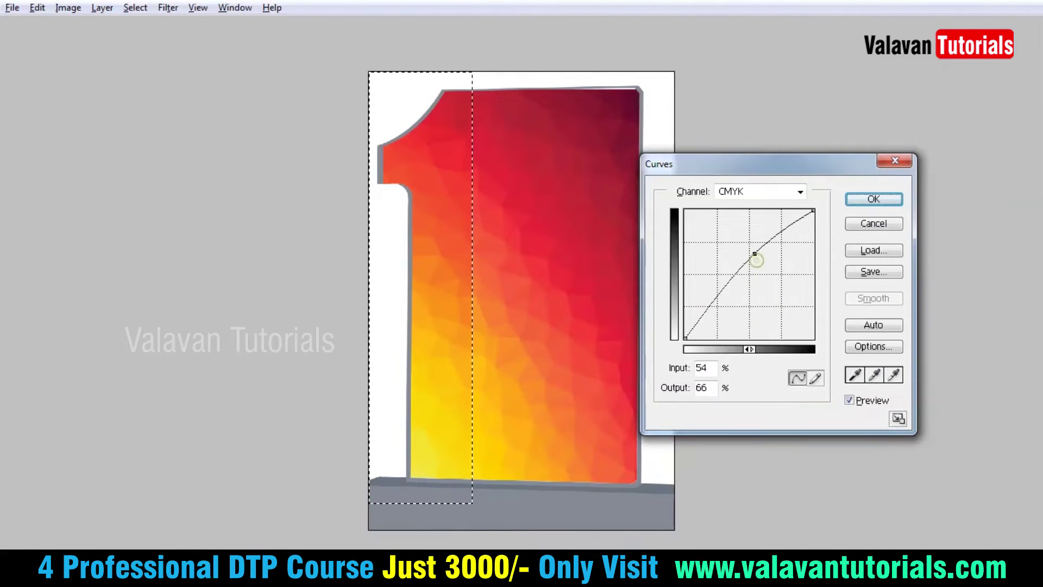
key(Return)
key(ctrl+d)
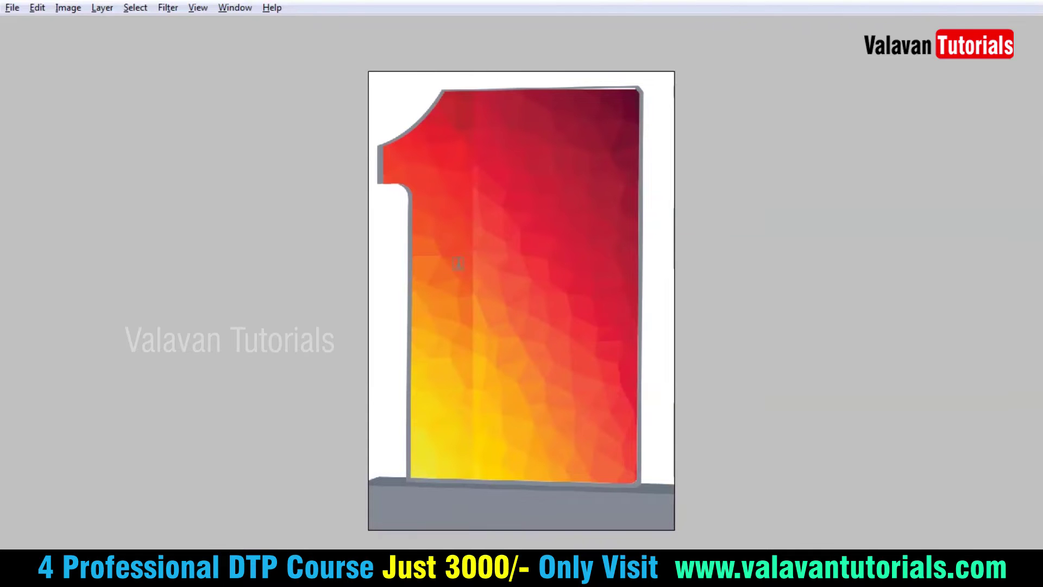
Type a white numeral 1 on the red plaque and enlarge it
text(fd)
key(BackSpace)
key(BackSpace)
text(0)
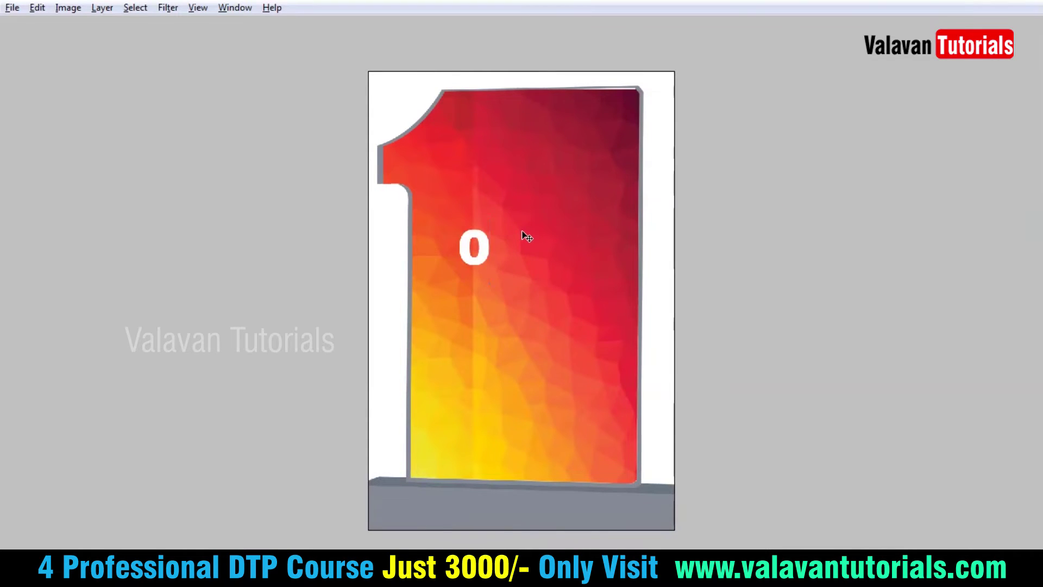
key(BackSpace)
text(1)
drag(477, 232, 507, 198)
key(Return)
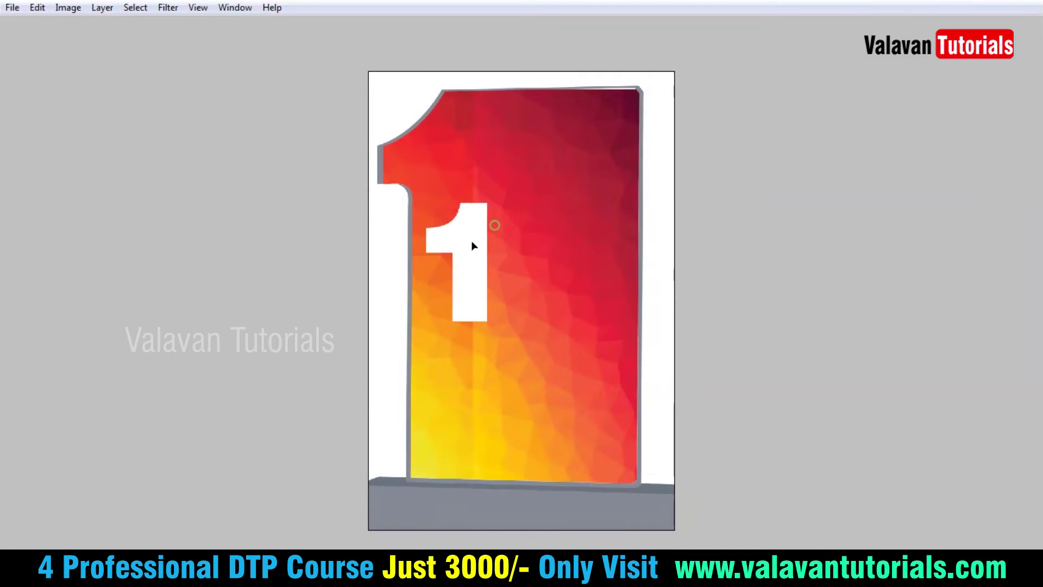
Start a heading line 'To' near the plaque top and select it for character formatting
key(ctrl+plus)
text(To)
key(ctrl+a)
key(ctrl+t)
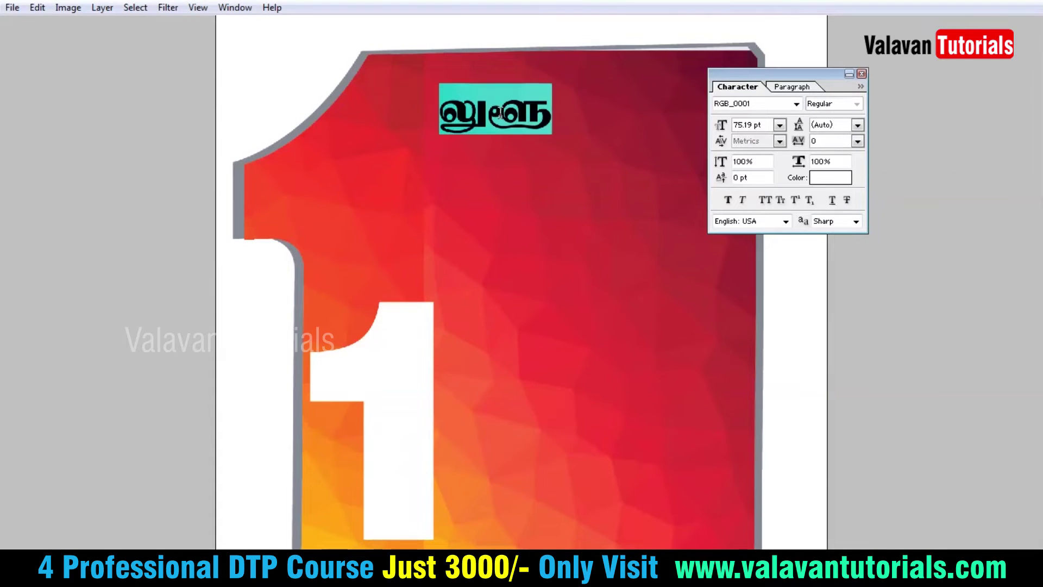
Enter the Tamil heading text 'முதலாம் ஆண்டு' and 'வெற்றிவிழா', moving the top title up-left
text(முதலாம் ஆண்டு)
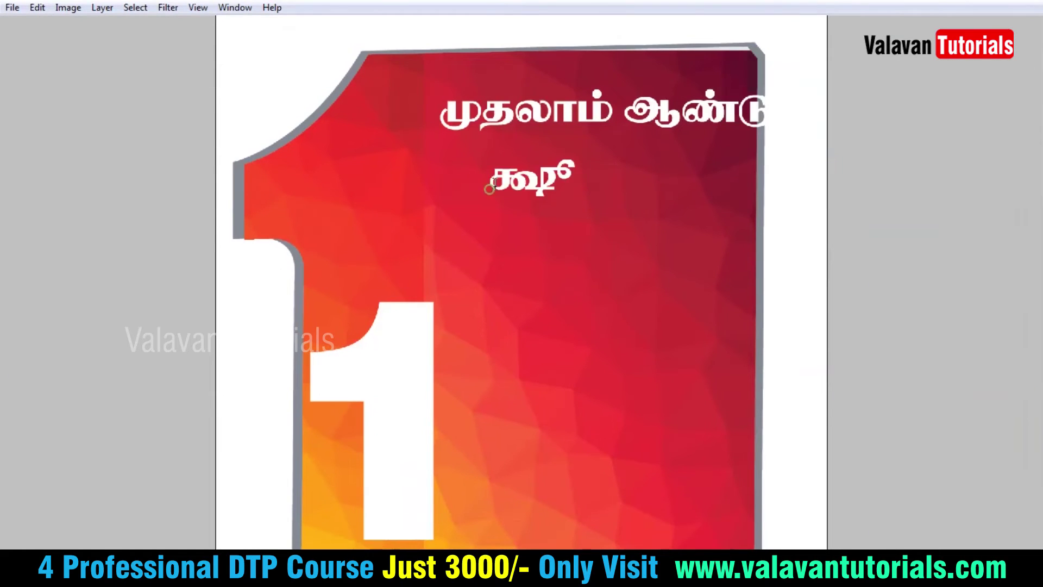
key(ctrl+a)
text(வெற்றி)
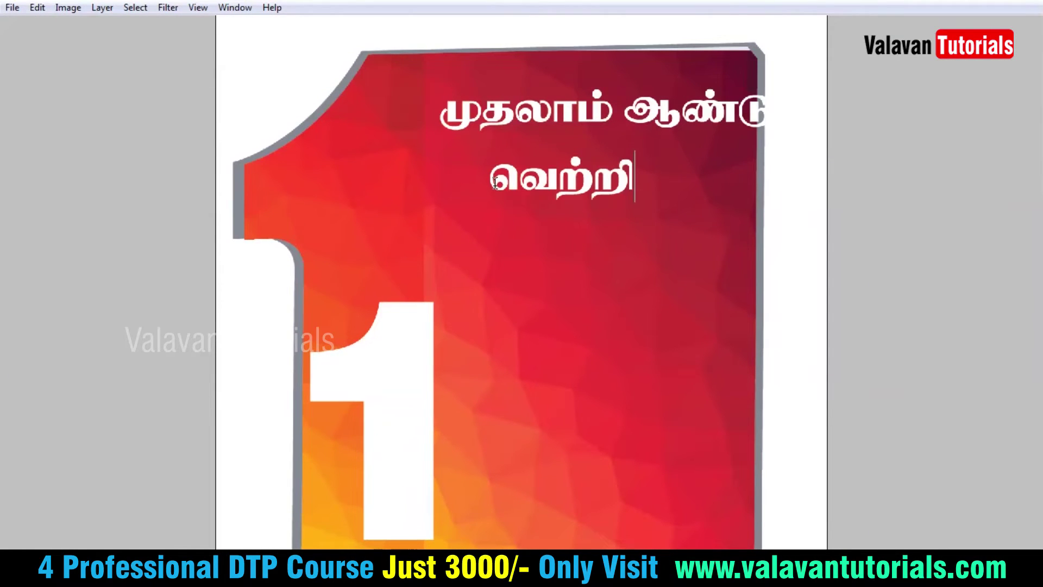
text(விழா)
click(458, 133)
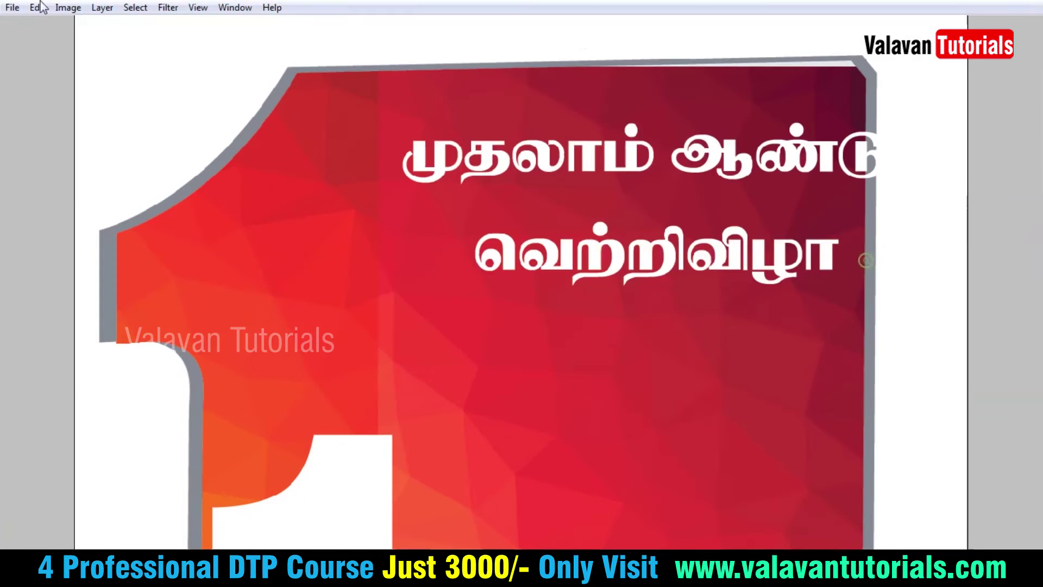
drag(525, 103, 426, 70)
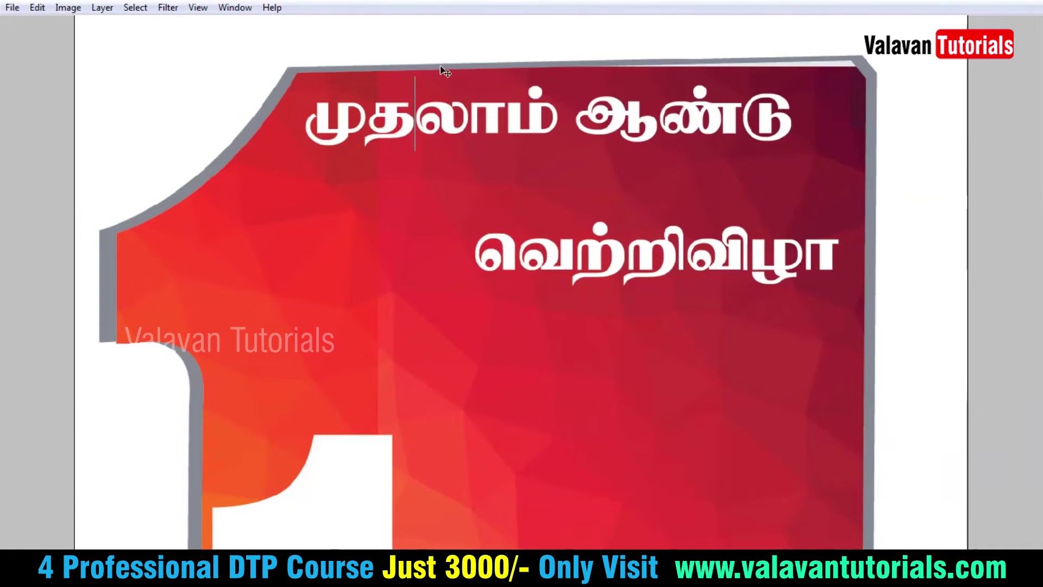
Give the top Tamil line a thinner font and scale it larger
double_click(552, 111)
key(ctrl+t)
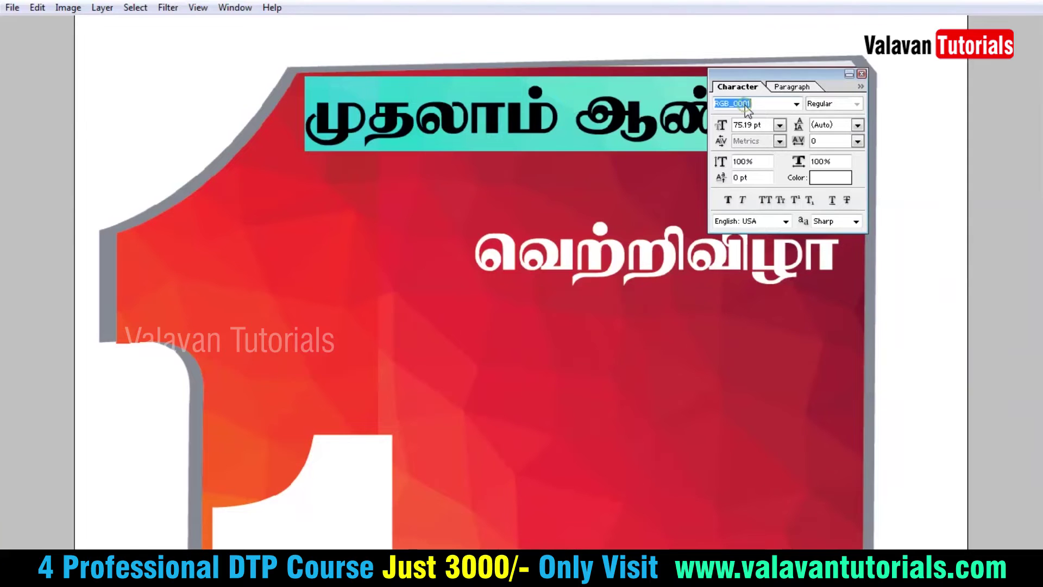
key(Down)
key(ctrl+Return)
key(ctrl+t)
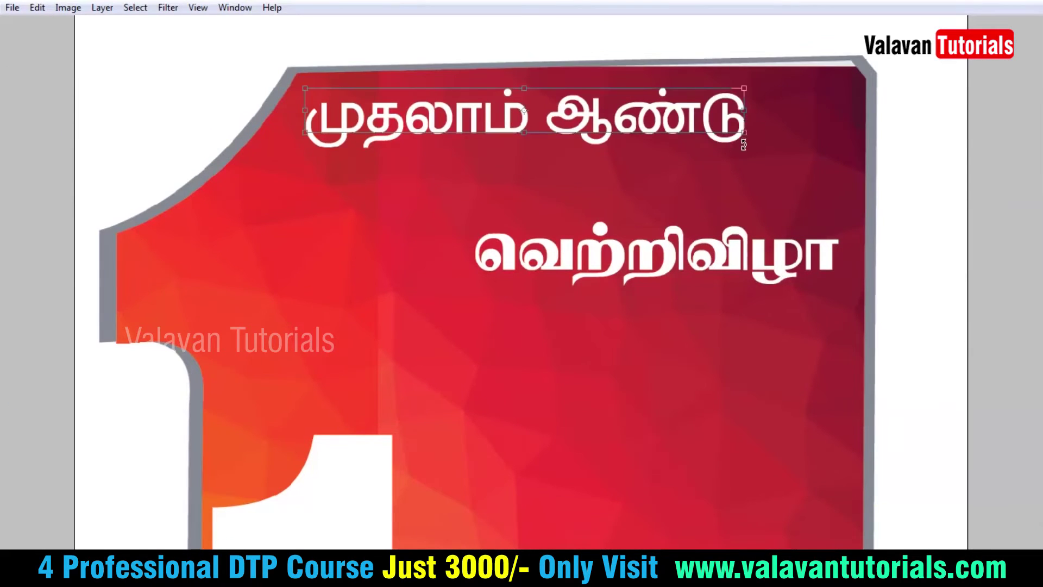
drag(759, 139, 828, 165)
key(Return)
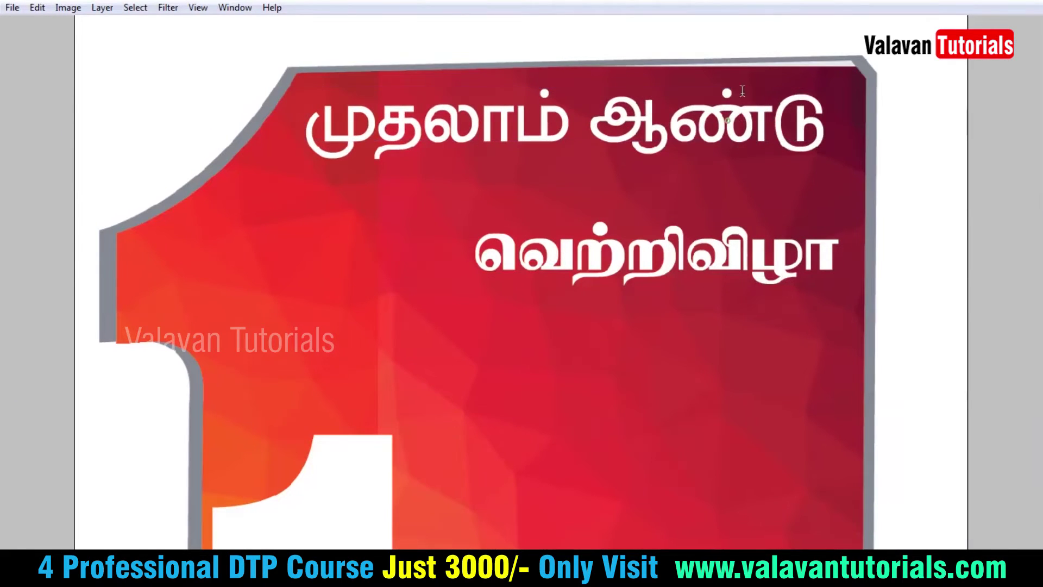
Move the second line 'வெற்றிவிழா' up under the top line and enlarge it
drag(690, 187, 614, 130)
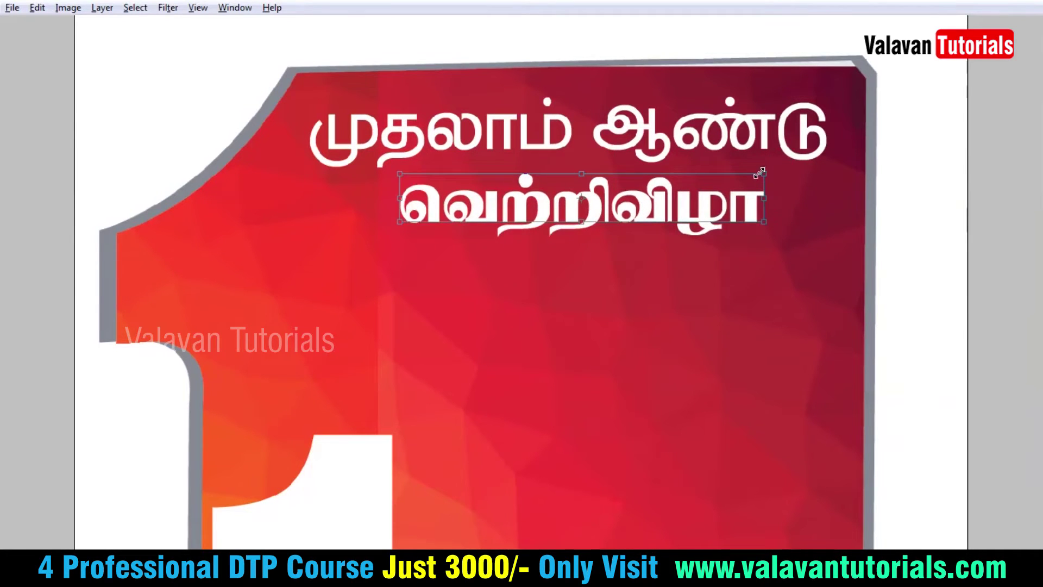
drag(759, 173, 810, 166)
key(Return)
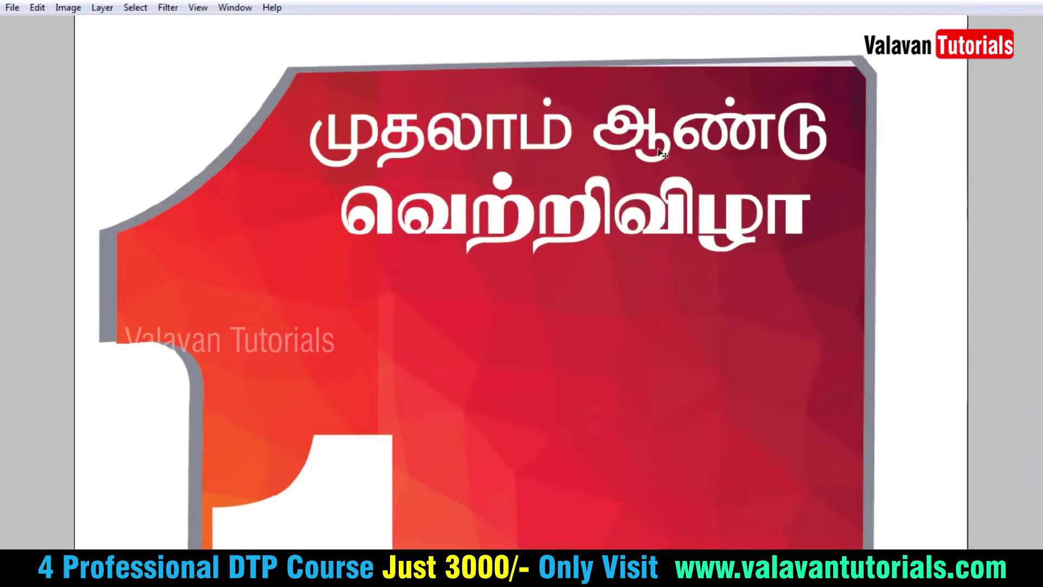
Fill the top Tamil line with a yellow foreground colour (R255 G242 B0)
key(Tab)
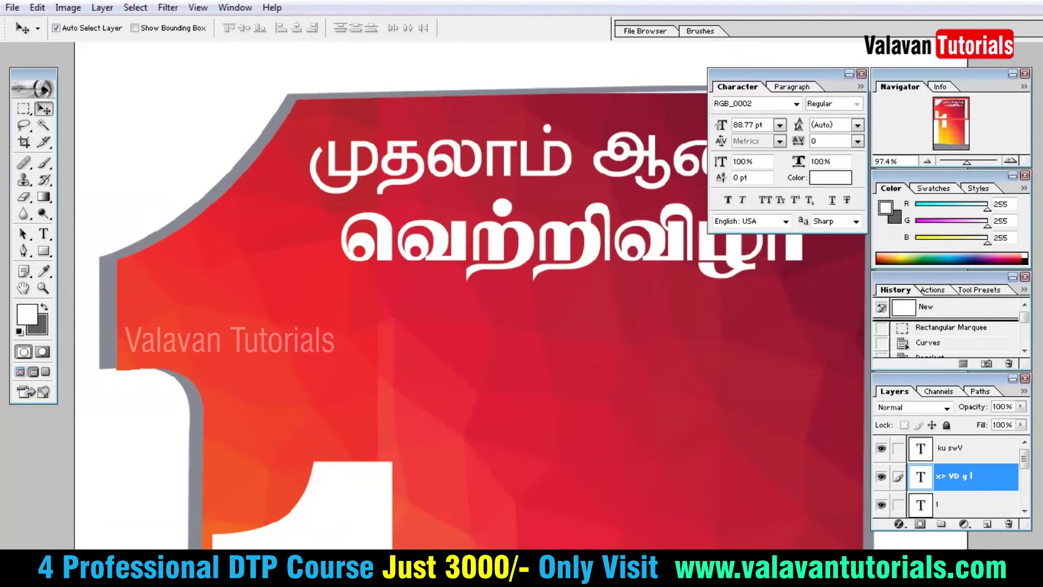
click(44, 270)
click(26, 314)
text(25)
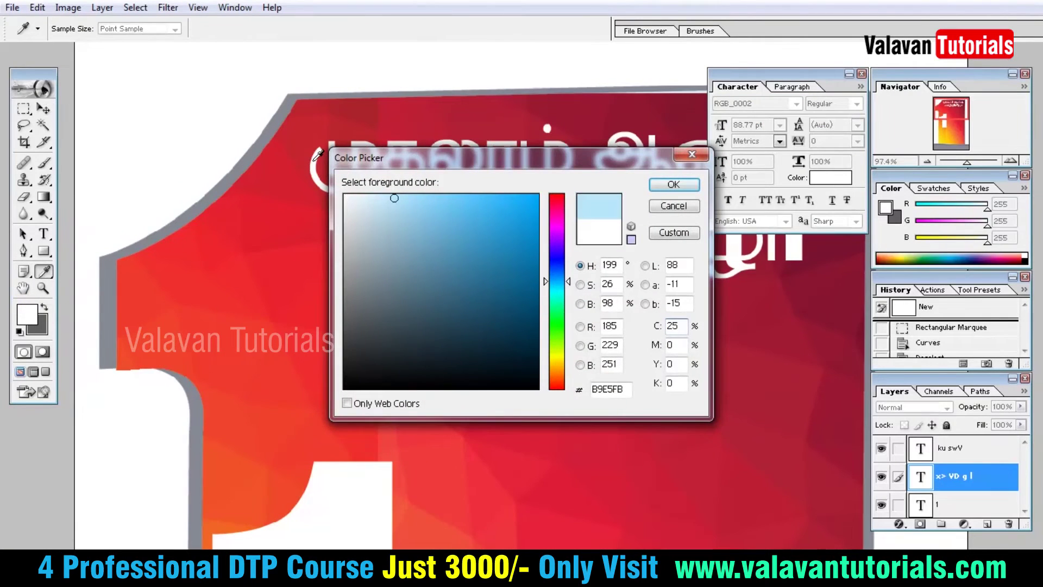
text(0)
key(Tab)
key(Tab)
text(100)
key(Return)
key(v)
key(alt+BackSpace)
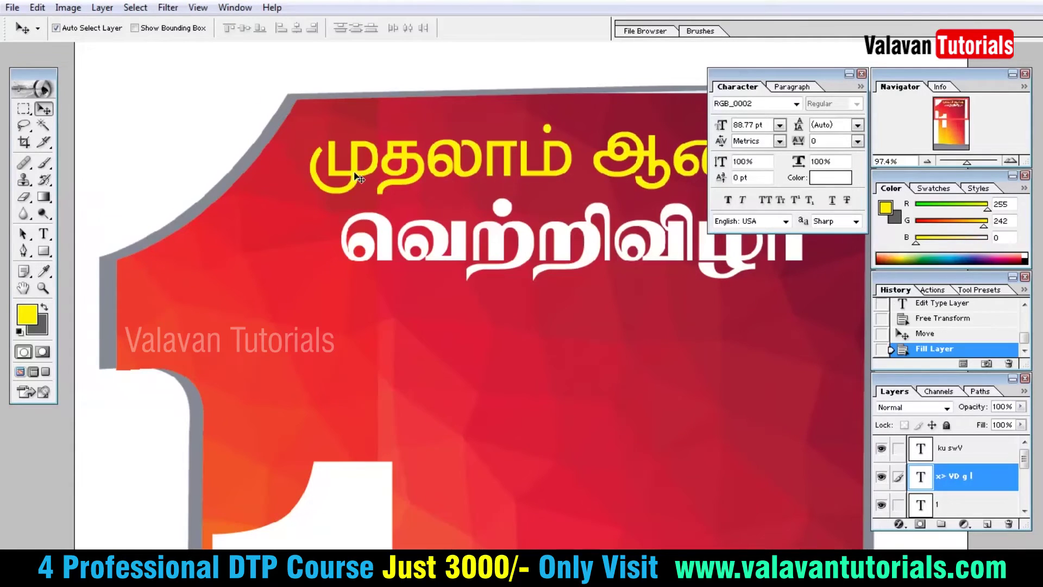
Fit the whole poster on screen and nudge the white 1 slightly
key(Tab)
key(ctrl+0)
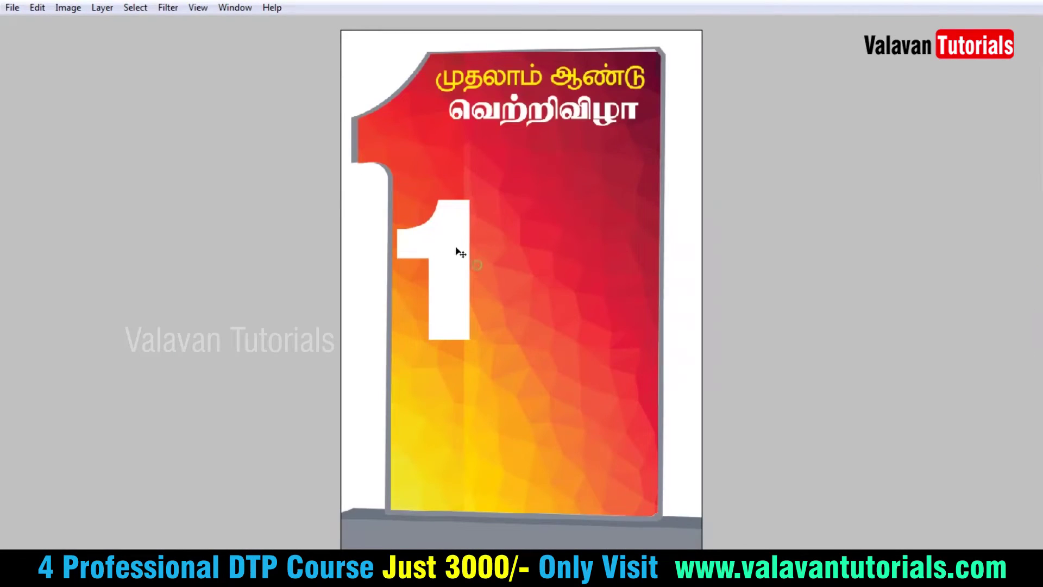
drag(447, 237, 449, 241)
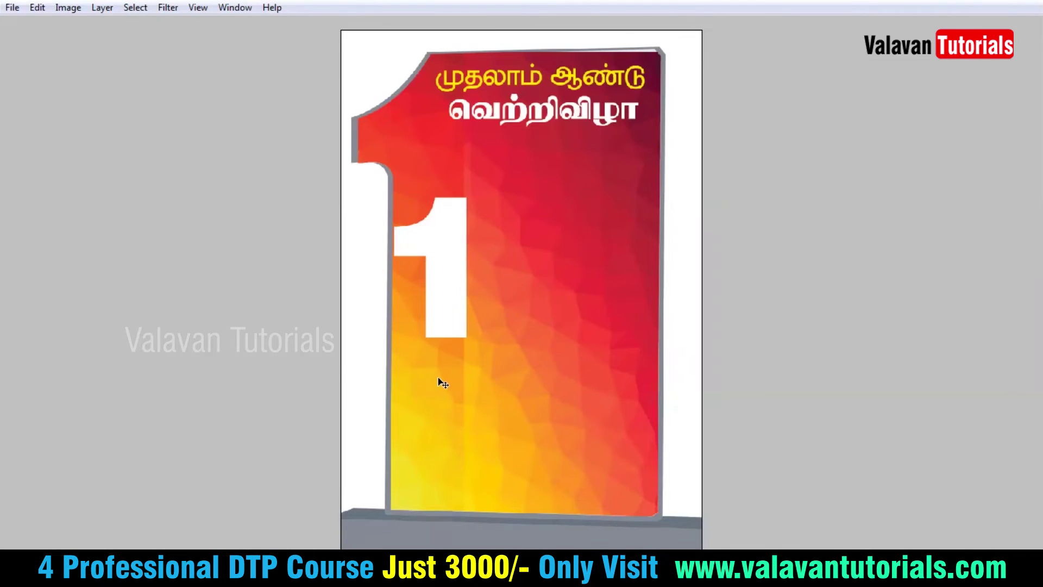
Rasterize the 1 text layer and stretch its stem down toward the plaque bottom
key(Tab)
right_click(965, 506)
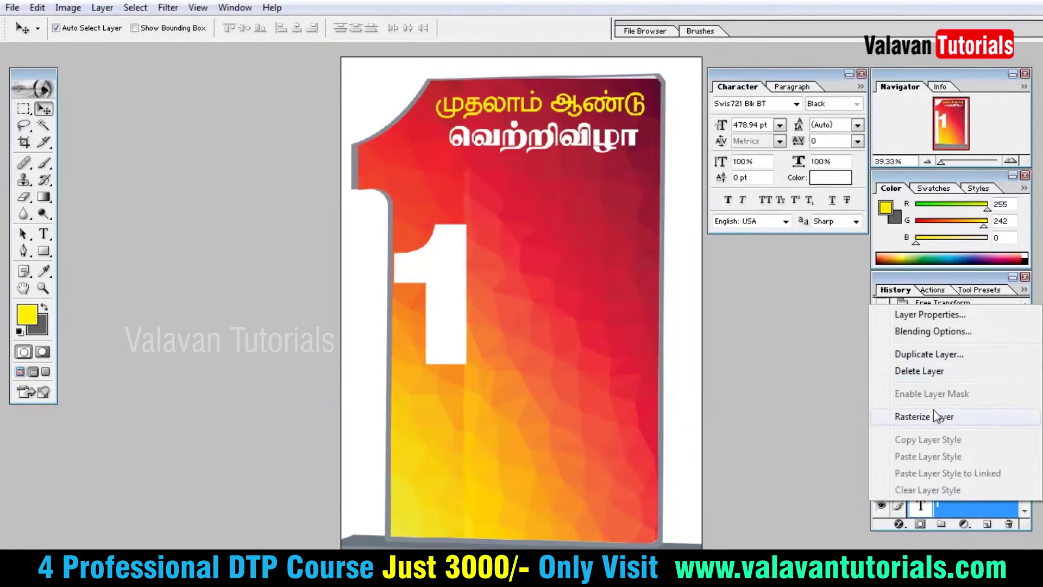
click(933, 411)
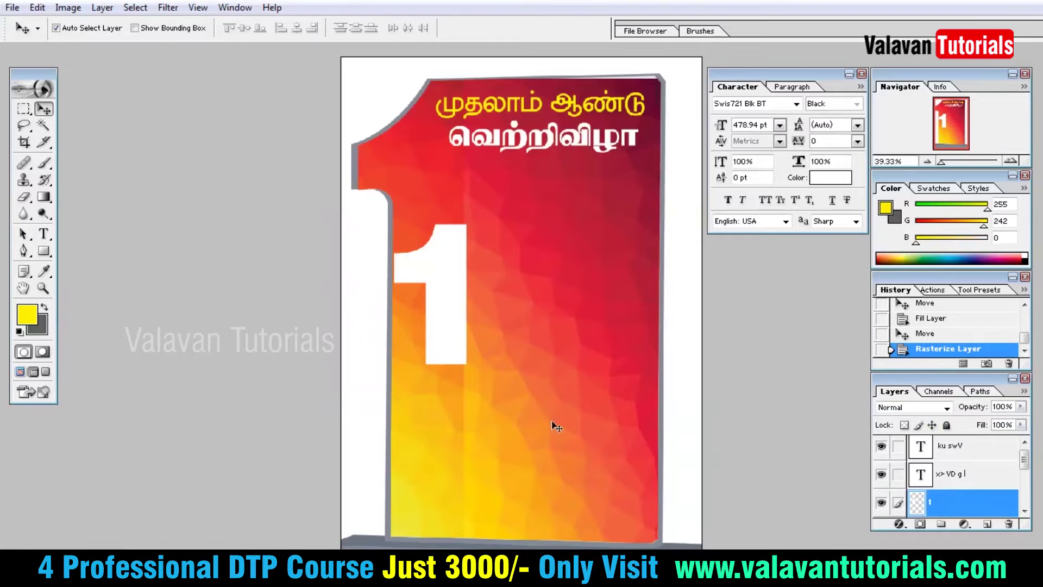
key(m)
mouse_move(401, 333)
mouse_down()
mouse_move(529, 420)
mouse_move(489, 511)
mouse_up()
key(ctrl+t)
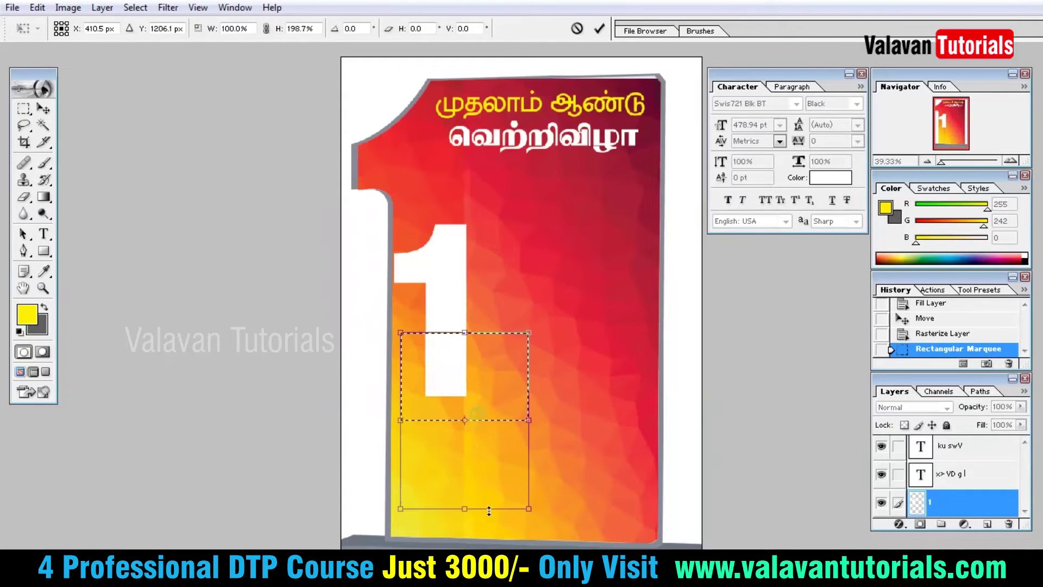
key(ctrl+t)
drag(446, 398, 458, 532)
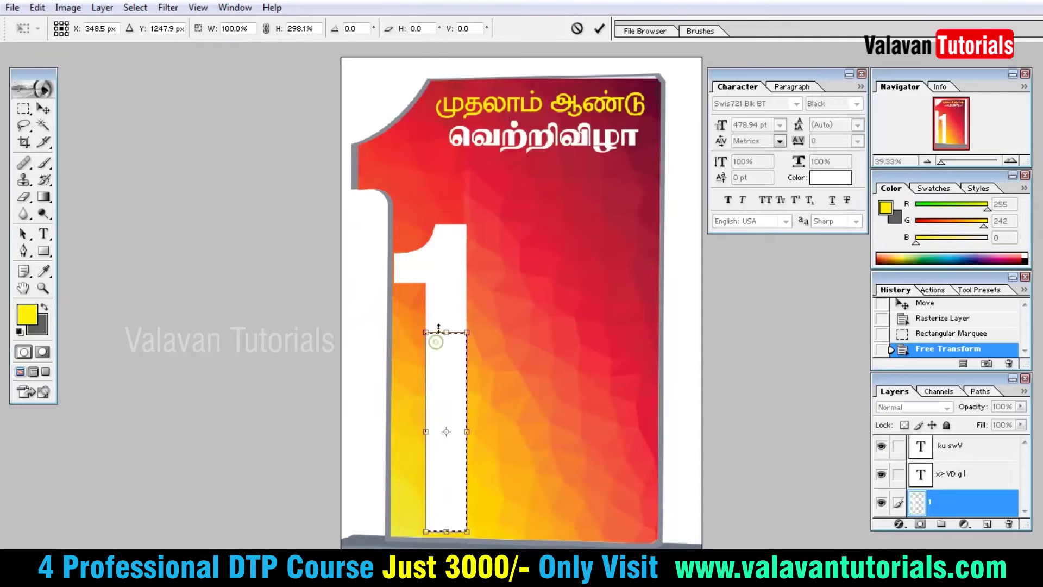
key(Return)
key(ctrl+d)
Reposition the reshaped white 1 slightly right and down on the plaque
key(v)
drag(432, 233, 439, 255)
key(Return)
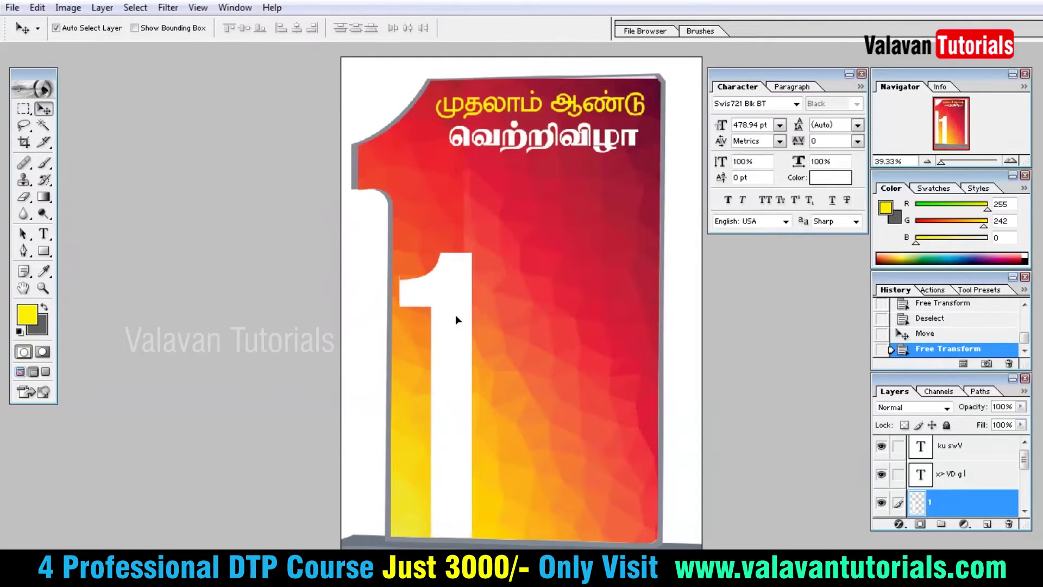
drag(454, 310, 462, 320)
key(ctrl+t)
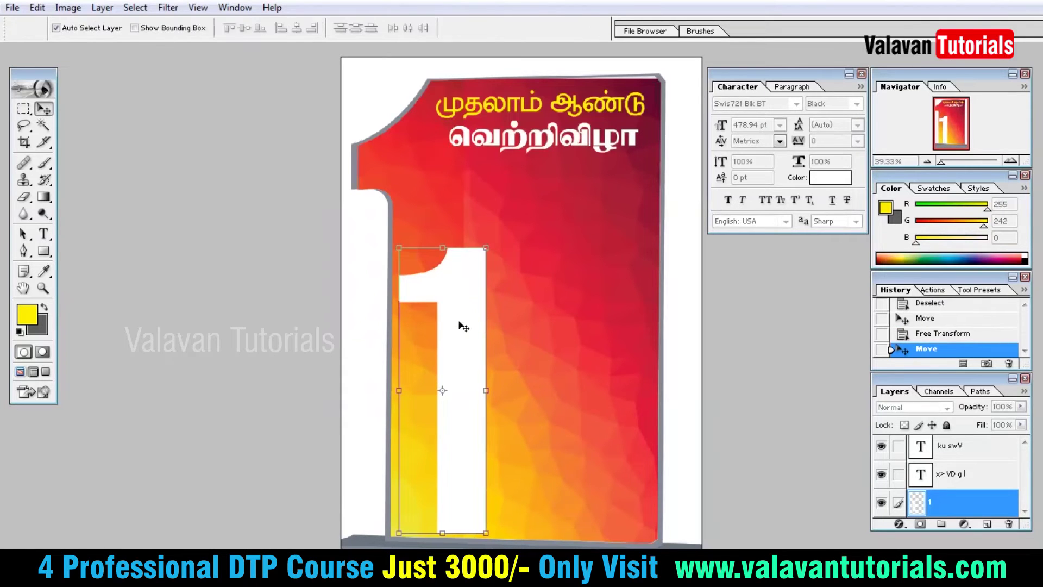
key(Return)
Open the photo 592A2964.png from the Desktop
key(m)
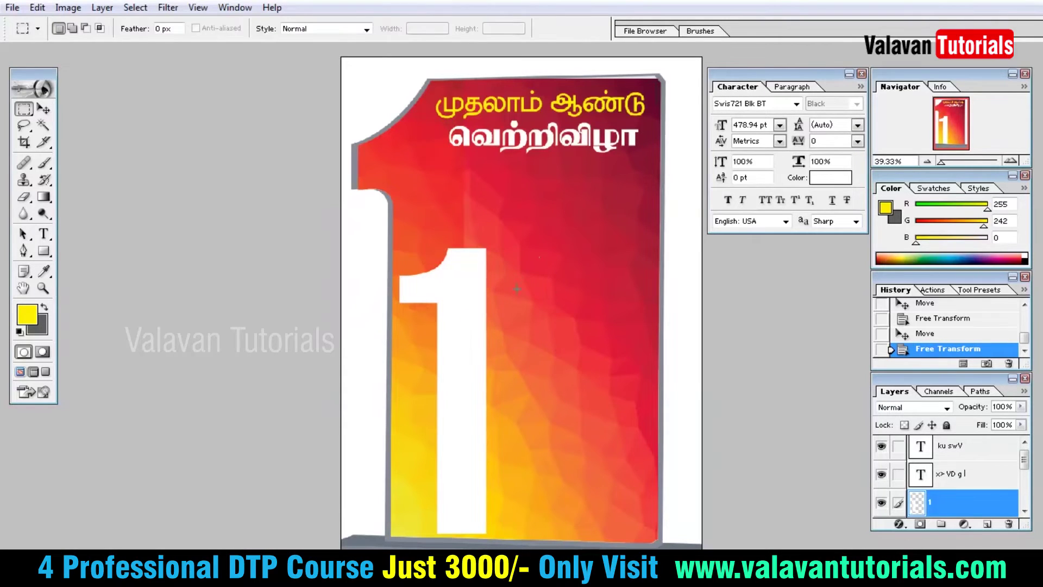
key(ctrl+o)
click(350, 161)
double_click(580, 194)
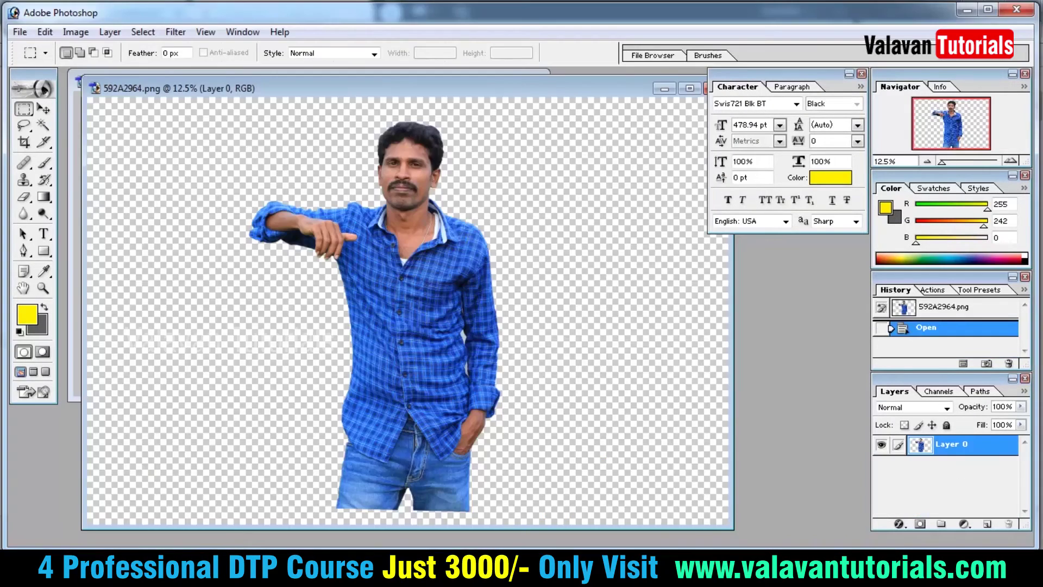
Drag the cut-out man from 592A2964.png into the poster document
key(v)
drag(455, 87, 740, 74)
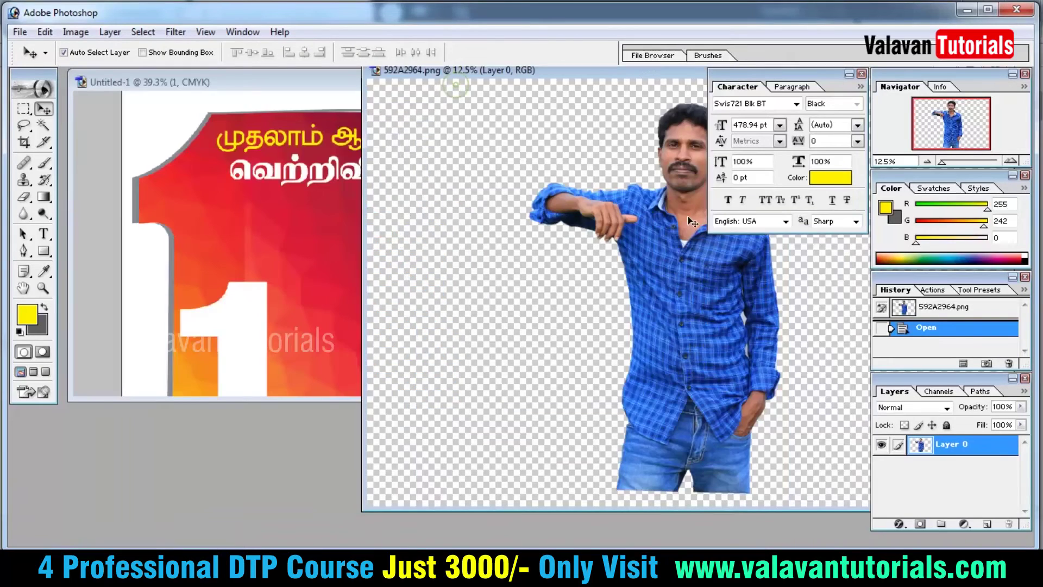
drag(717, 274, 299, 286)
drag(368, 282, 398, 302)
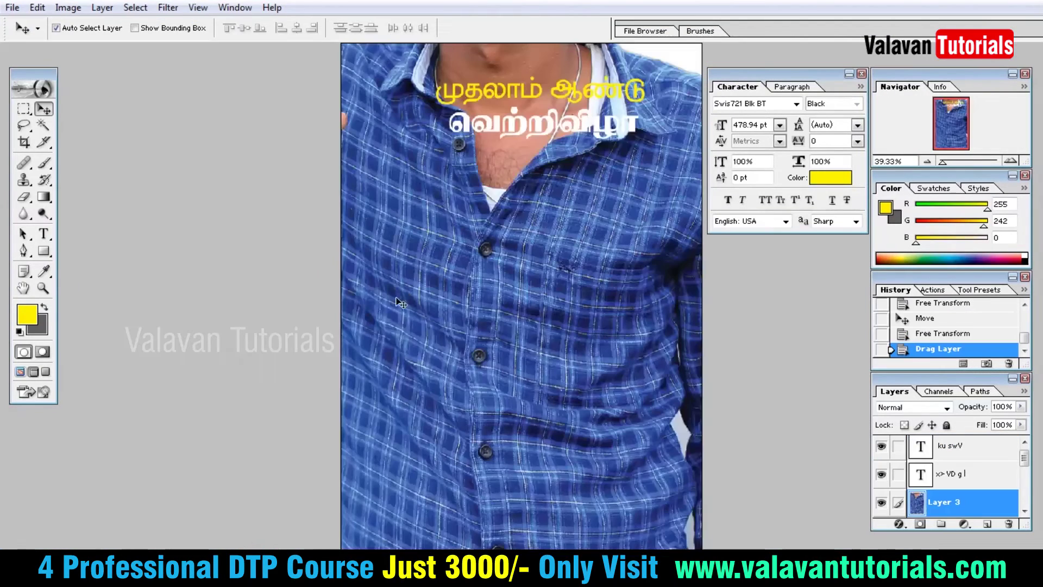
key(ctrl+minus)
key(Tab)
Scale the man down and move him up and slightly left on the plaque
key(ctrl+t)
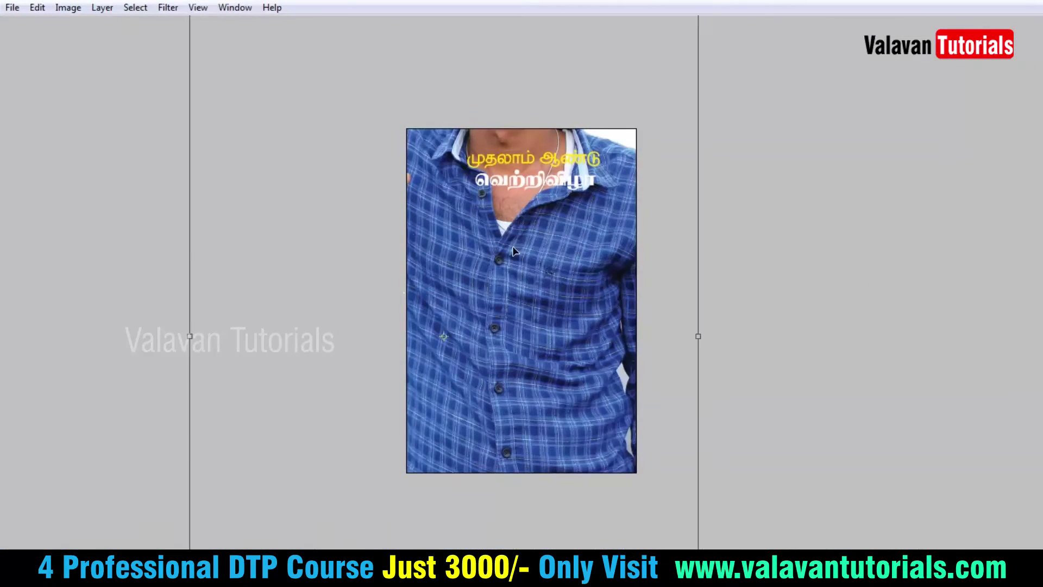
key(ctrl+minus)
drag(643, 59, 542, 219)
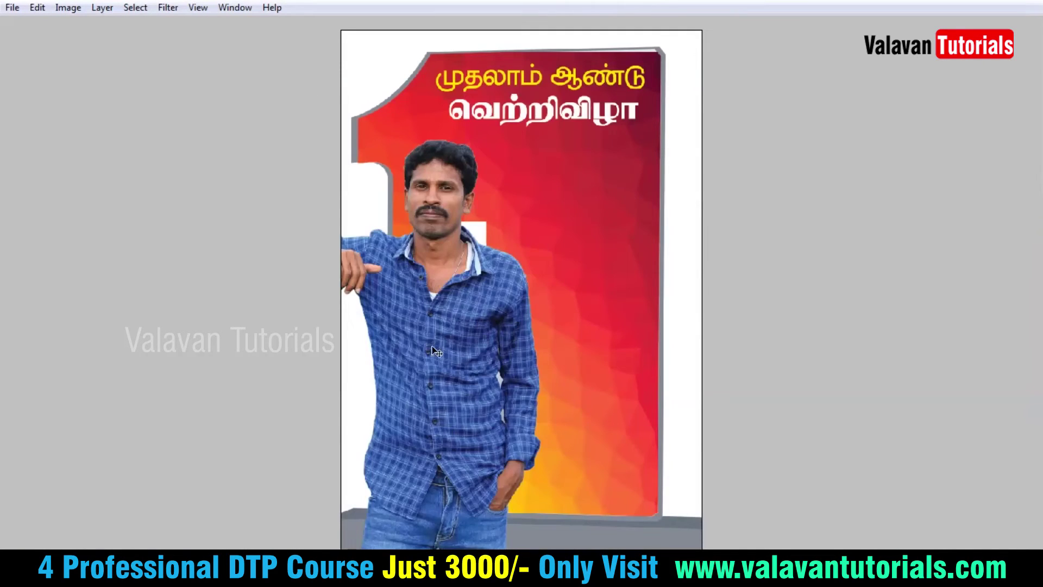
key(ctrl+t)
drag(669, 91, 656, 131)
key(Return)
drag(562, 299, 511, 288)
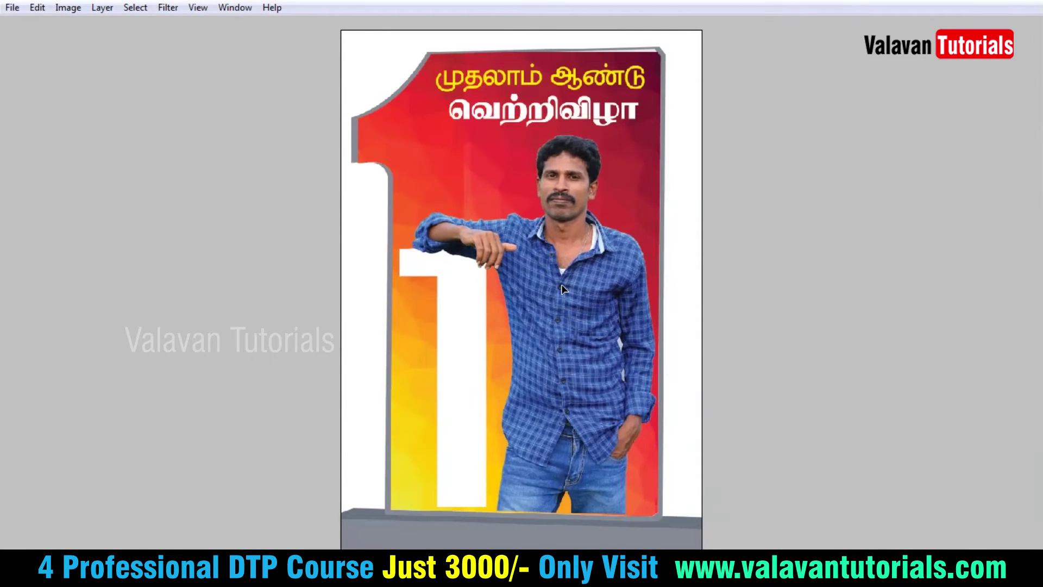
Narrow the white 1 and move it left beneath the man's arm
key(ctrl+t)
drag(486, 249, 466, 240)
key(Return)
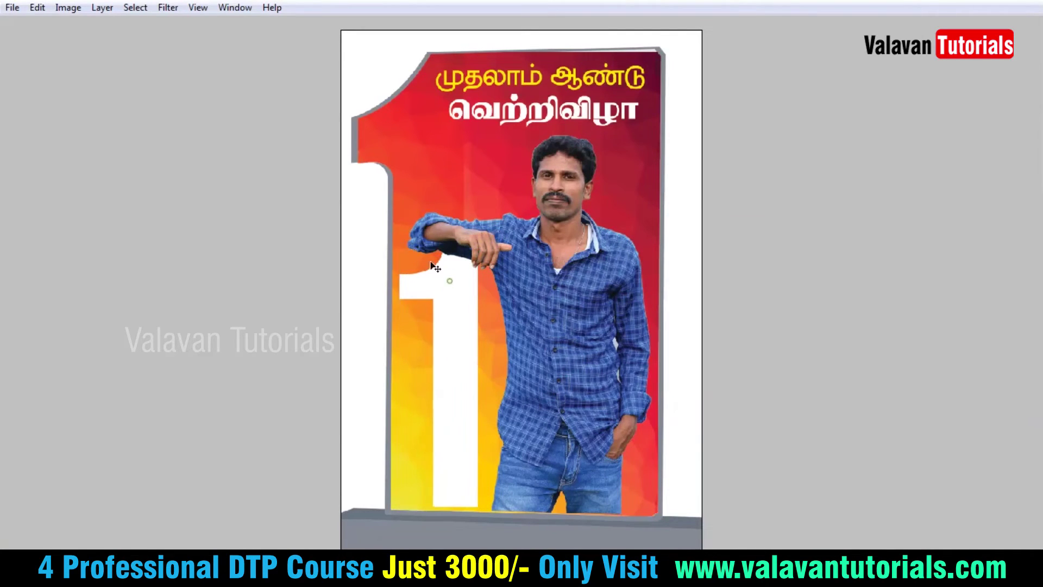
key(ctrl+plus)
drag(400, 262, 348, 259)
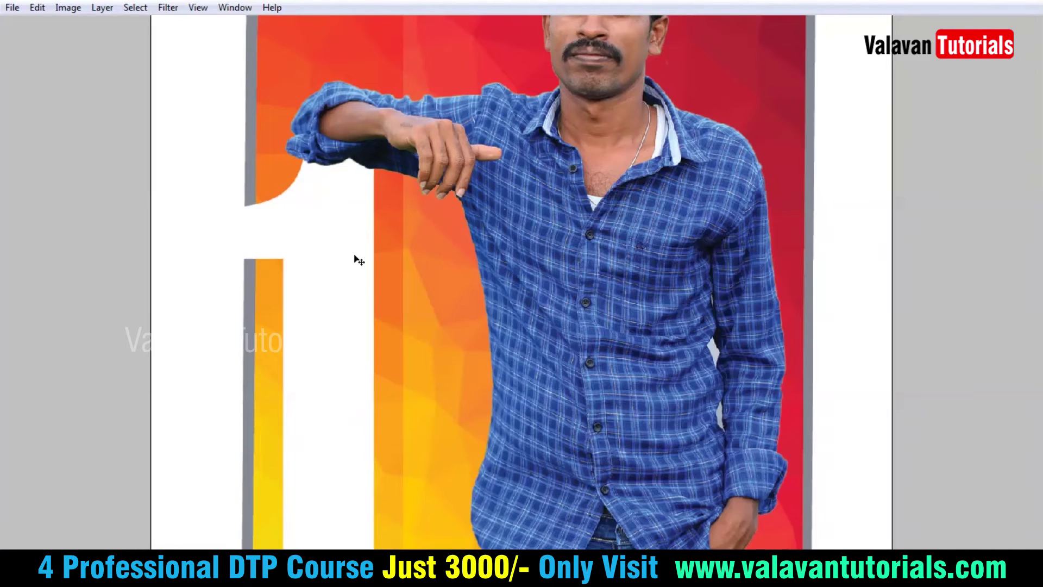
right_click(477, 199)
click(508, 223)
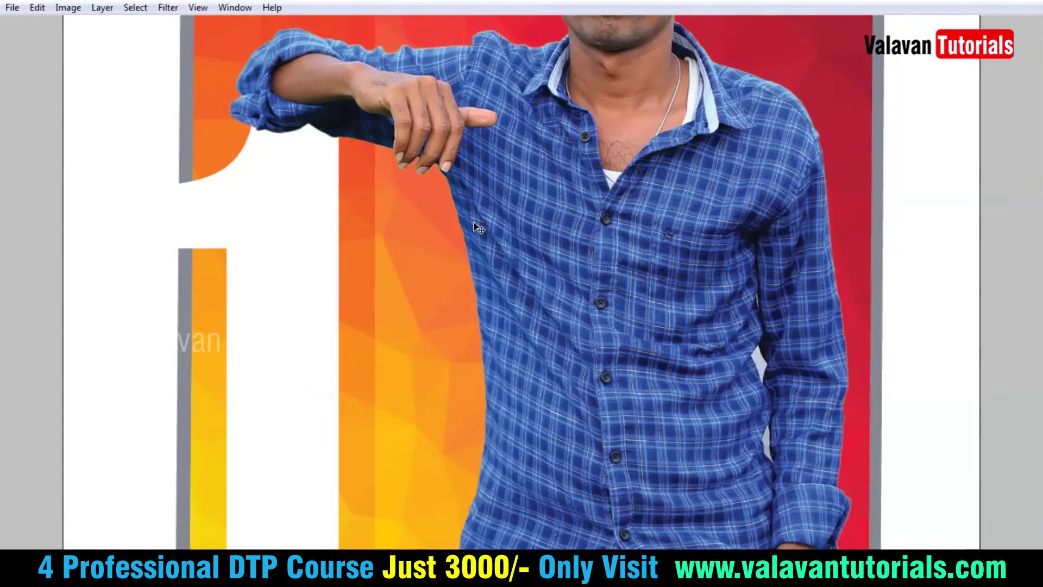
key(ctrl+0)
Shrink the man a little more from his top-left corner and view the whole poster
key(ctrl+t)
drag(330, 65, 367, 92)
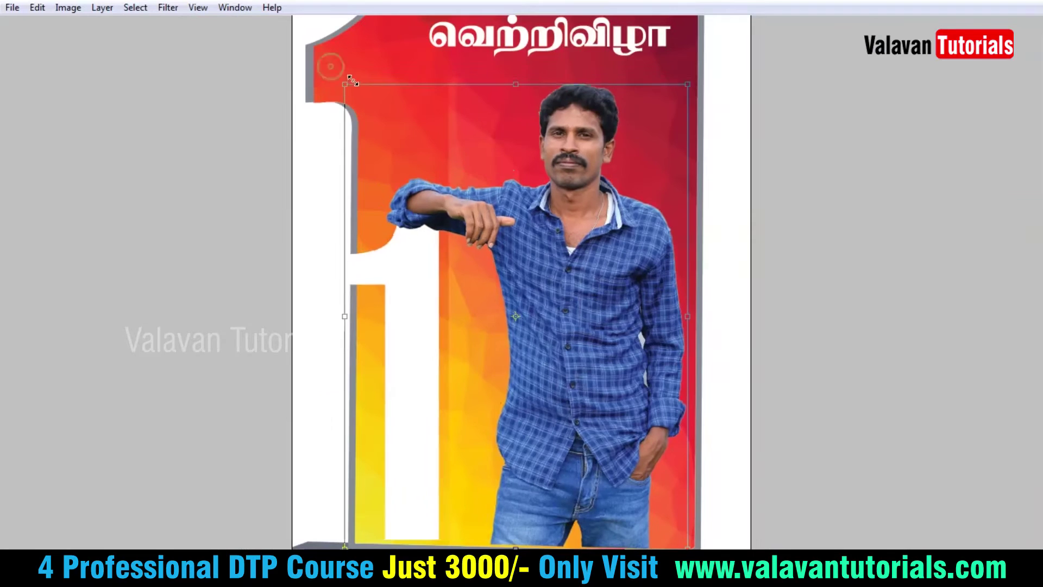
key(Return)
right_click(541, 226)
click(584, 244)
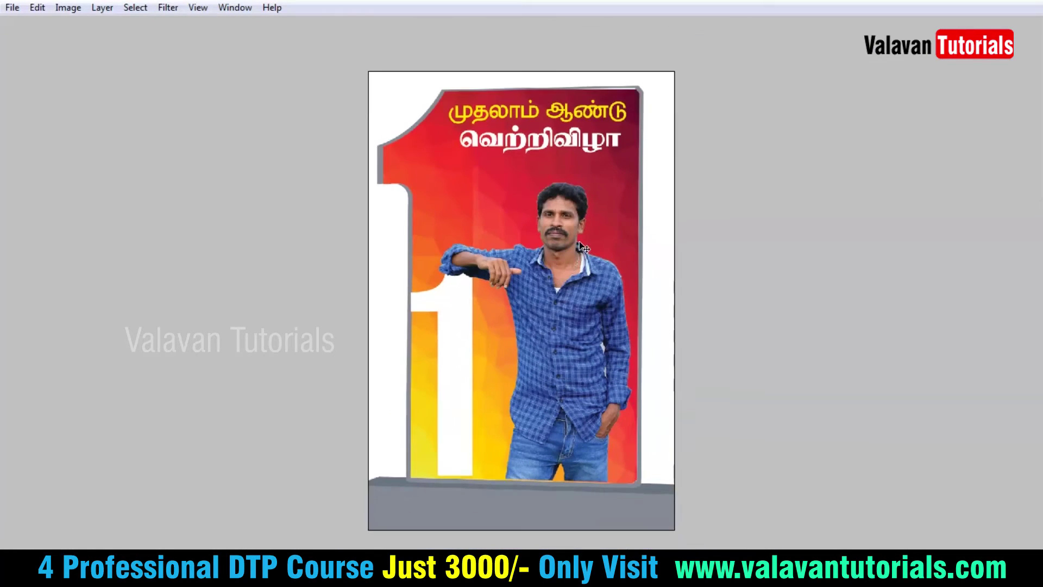
Delete the parts of the man that spill outside the plaque shape
scroll(612, 361, up, 3)
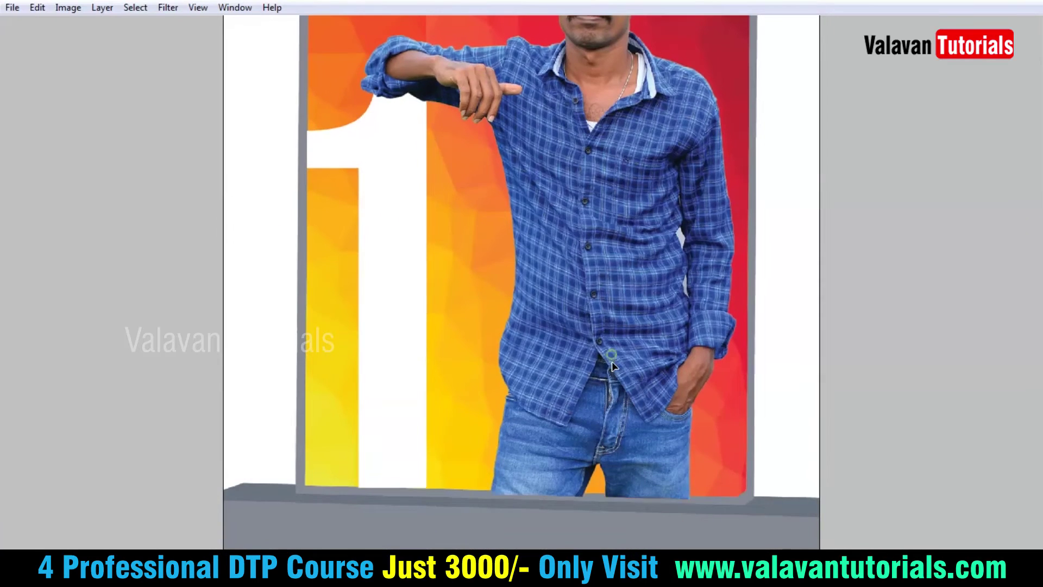
right_click(491, 296)
click(503, 316)
click(493, 301)
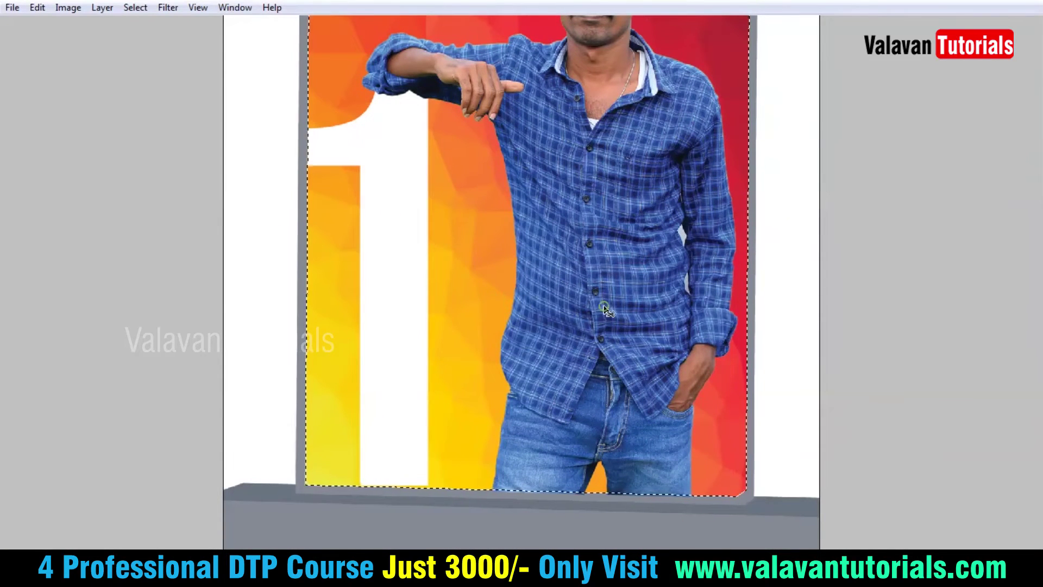
key(Tab)
key(v)
key(ctrl+shift+i)
key(Delete)
key(ctrl+d)
key(ctrl+0)
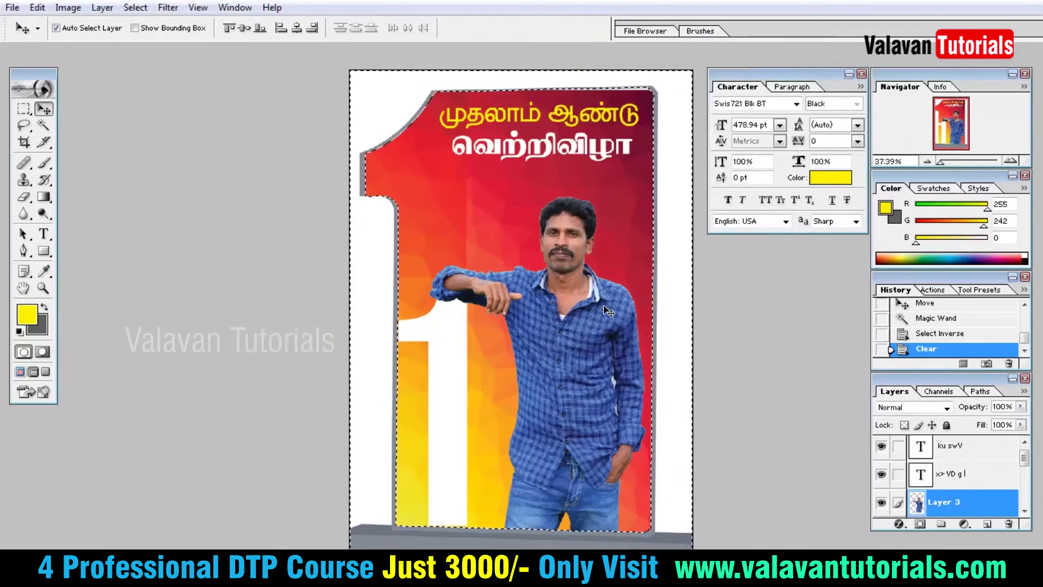
key(Tab)
Pull the left edge of the white 1 inward to make it narrower
key(ctrl+plus)
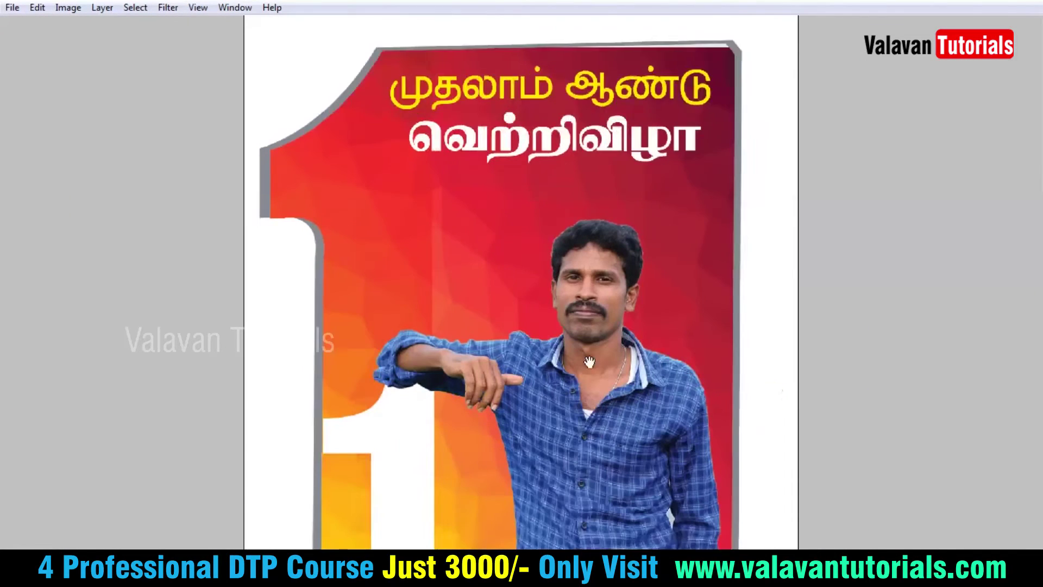
click(408, 312)
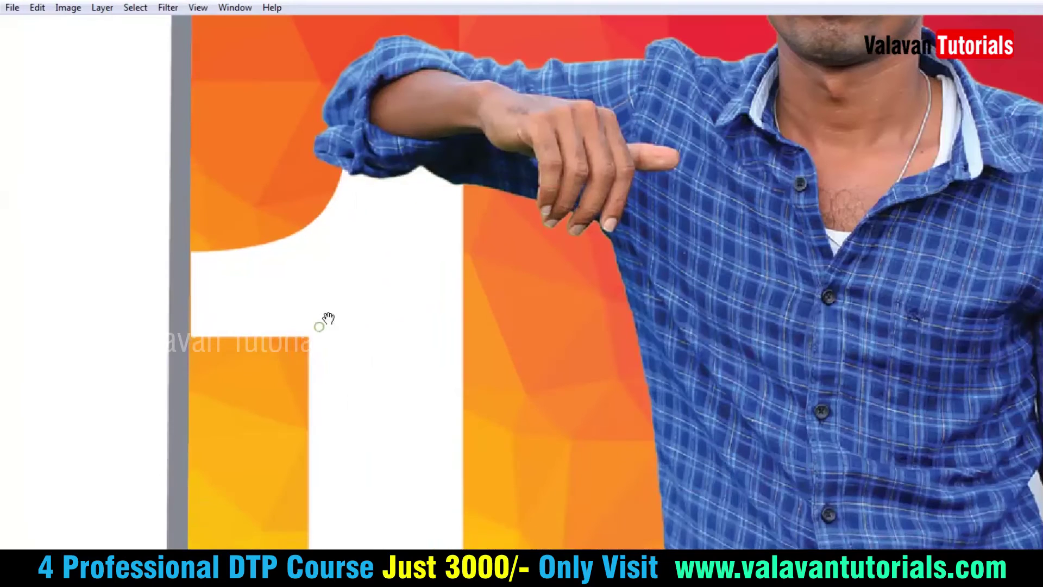
key(ctrl+t)
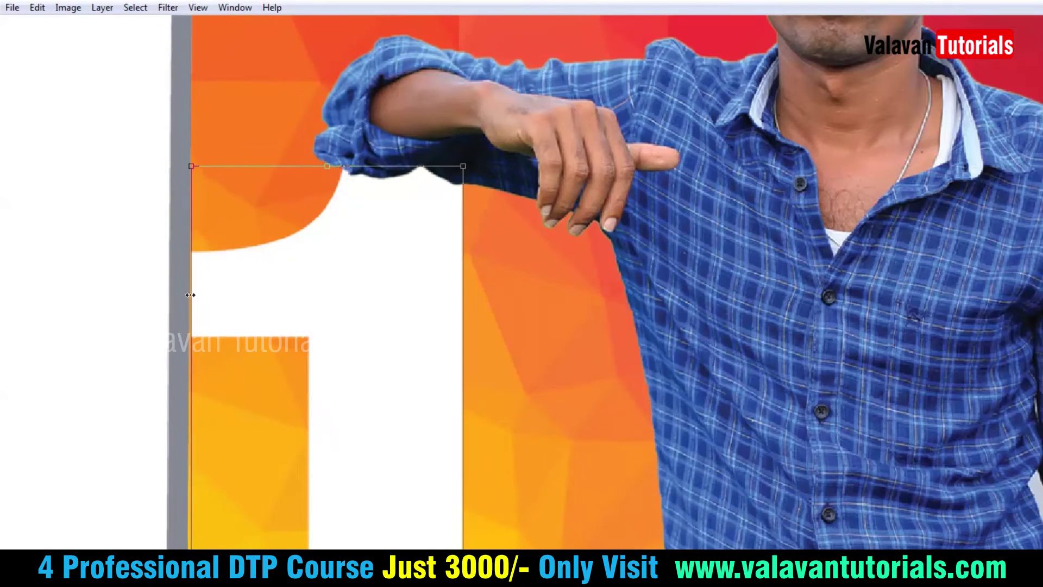
drag(190, 295, 205, 295)
key(Return)
alt+click(333, 262)
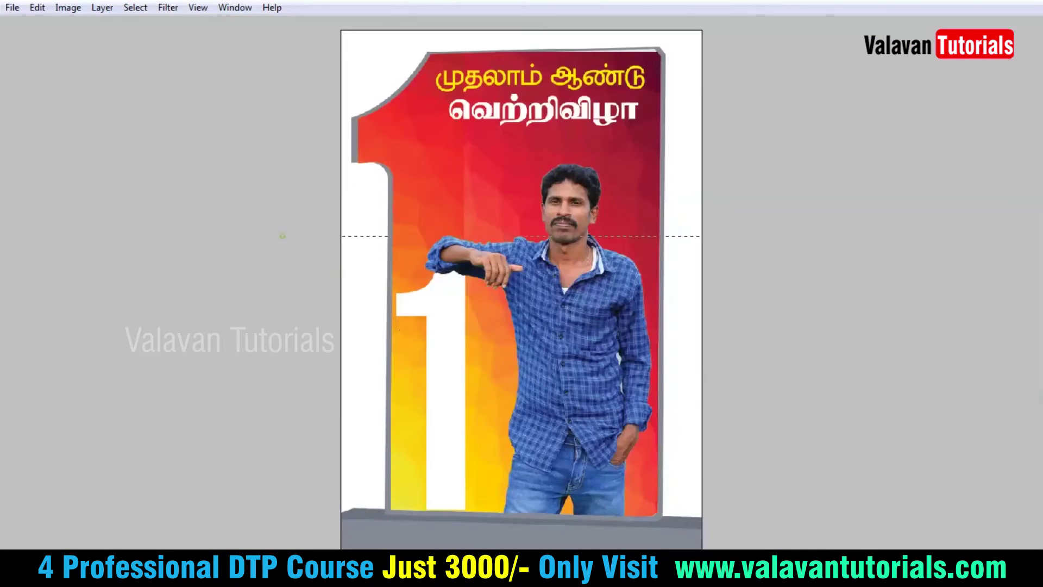
key(ctrl+plus)
key(alt+l)
Apply Bevel and Emboss (Depth 121, Size 24) and Drop Shadow (Spread 18, Size 35) to the 1
key(y)
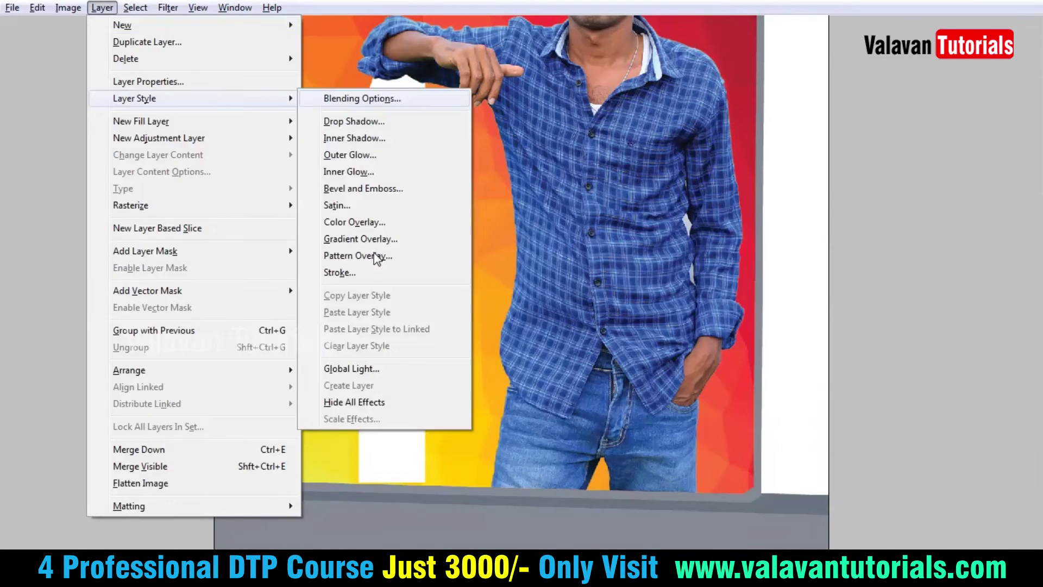
key(b)
drag(529, 123, 756, 121)
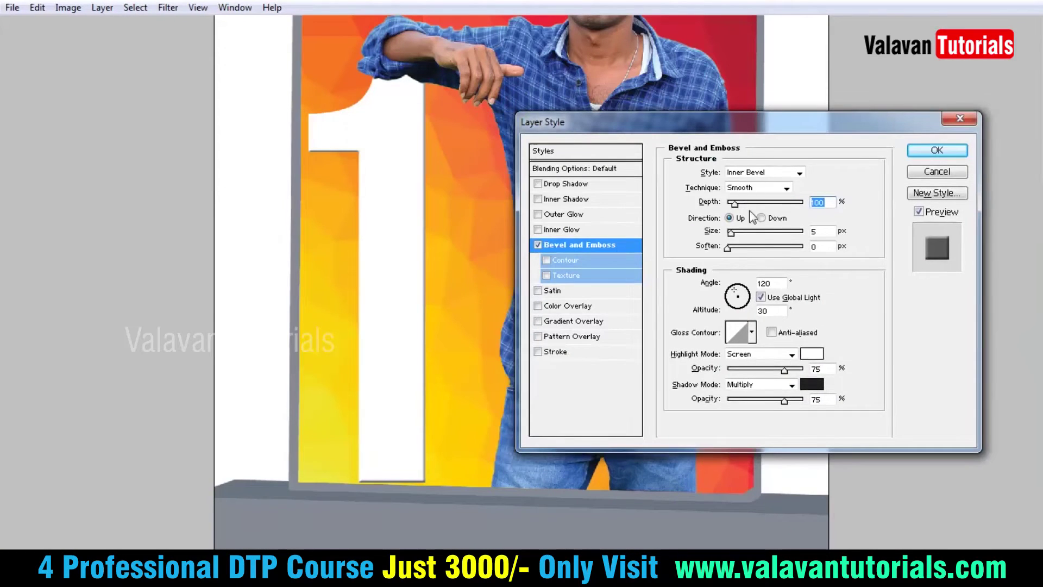
mouse_move(745, 204)
mouse_down()
mouse_move(754, 204)
mouse_move(737, 233)
mouse_up()
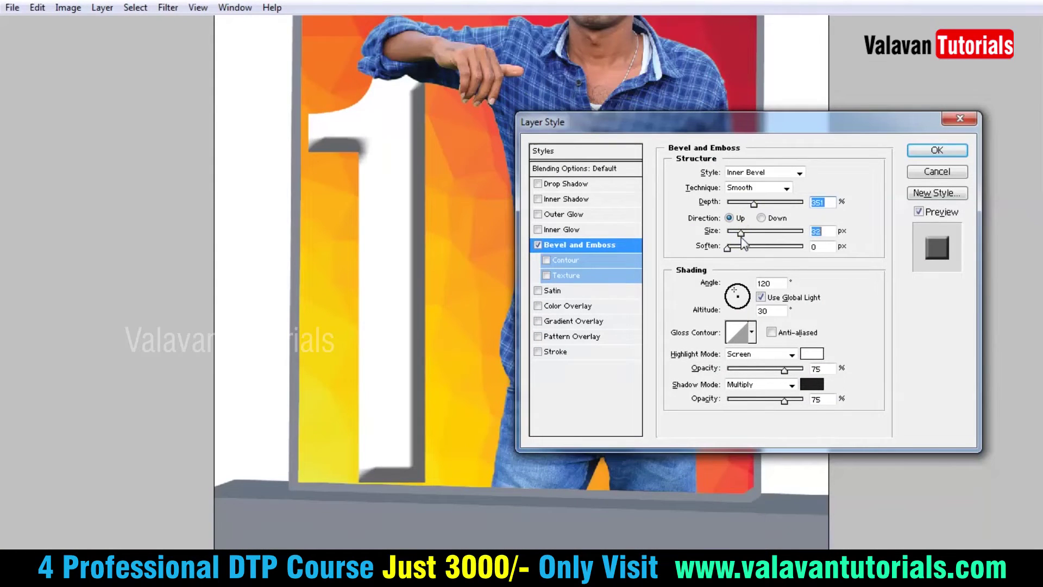
drag(738, 241, 740, 243)
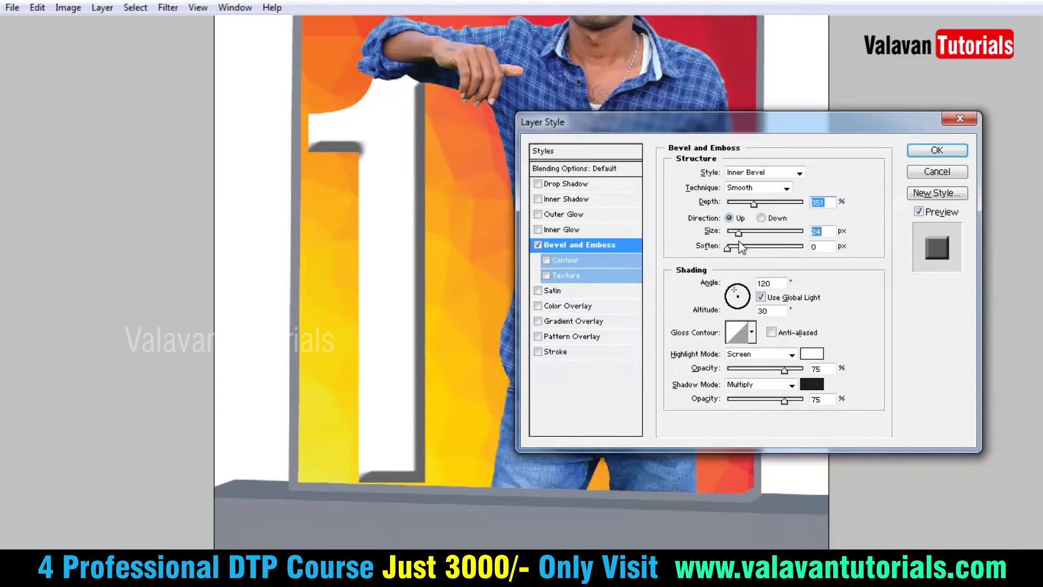
drag(754, 204, 737, 204)
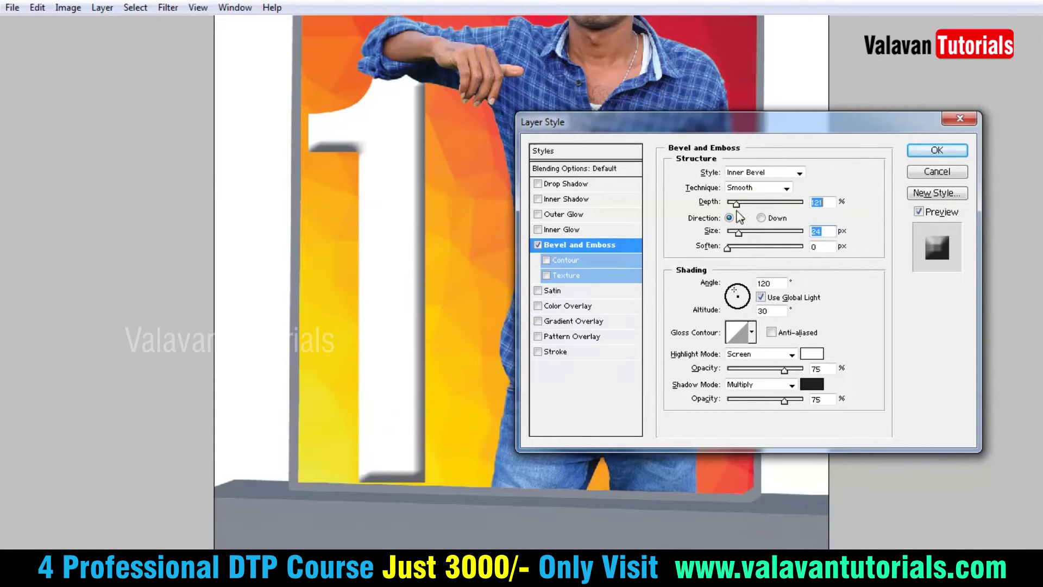
click(586, 185)
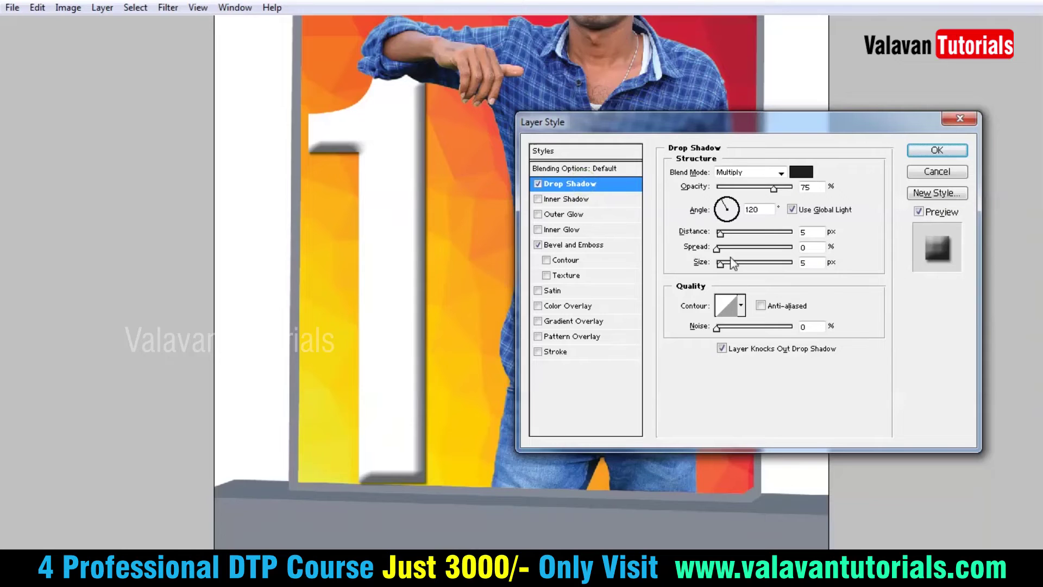
drag(720, 247, 731, 262)
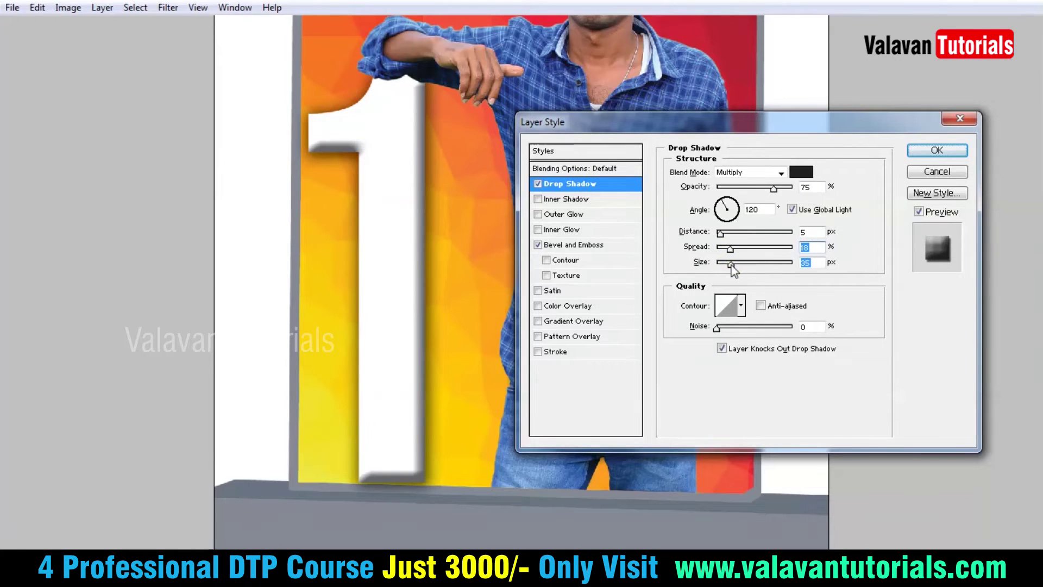
key(Return)
Stretch the white 1 down toward the base, then select Layer 1 and view the full poster
key(ctrl+t)
drag(402, 483, 402, 493)
double_click(389, 433)
right_click(454, 374)
click(498, 400)
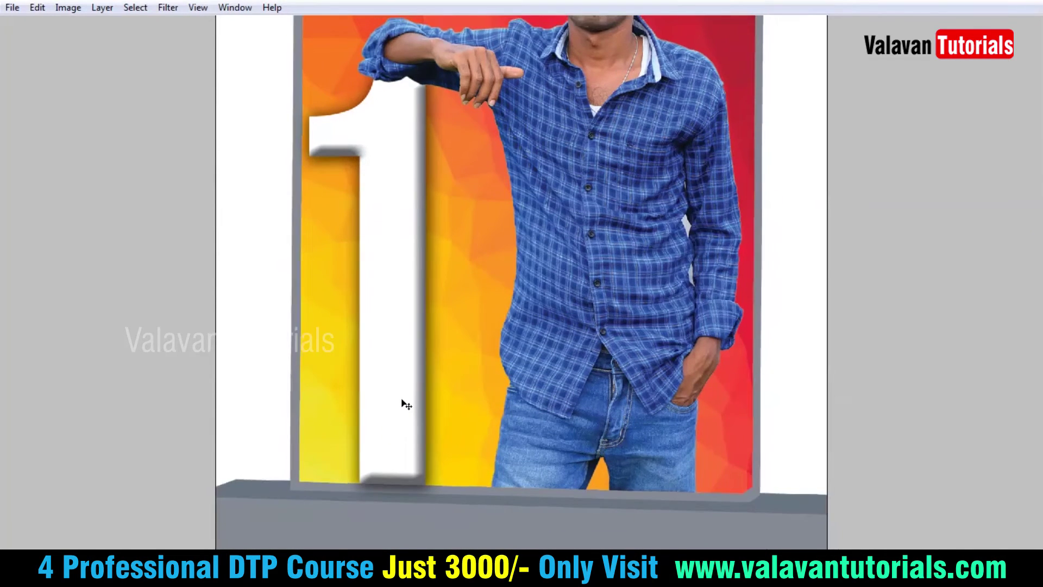
key(ctrl+0)
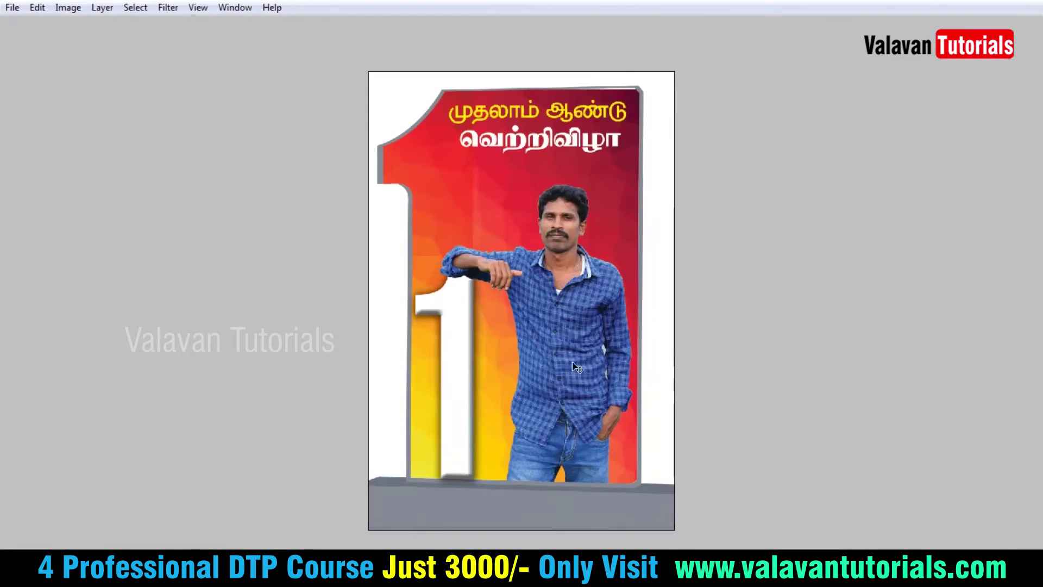
Shift the Tamil headings further down to make room for a new title
key(ctrl+plus)
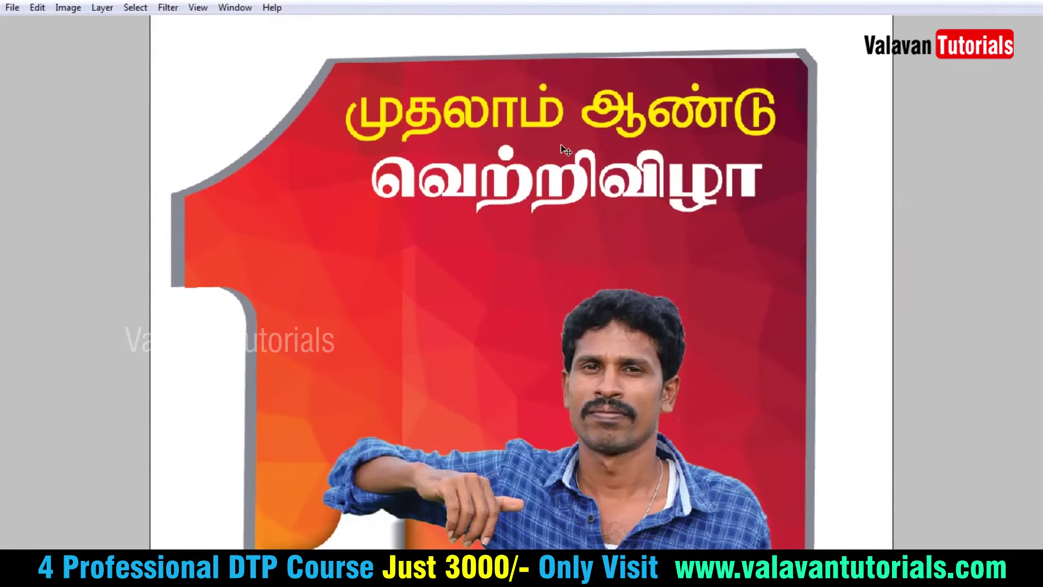
click(588, 176)
drag(549, 129, 531, 186)
Type the 'Valavan Tutorials' title above the headings in Swis721 Blk BT
click(459, 109)
key(ctrl+v)
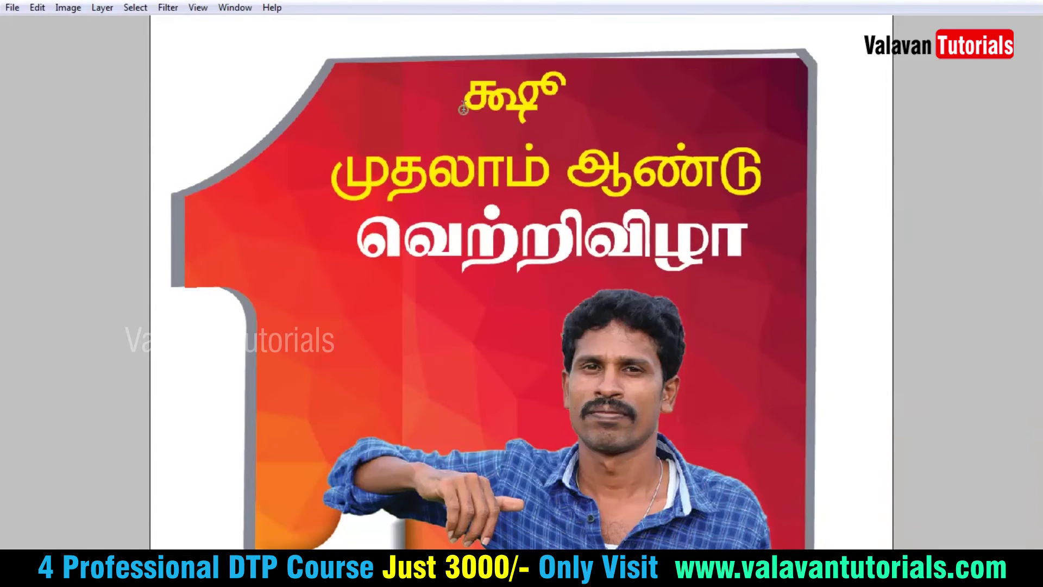
key(ctrl+a)
key(ctrl+t)
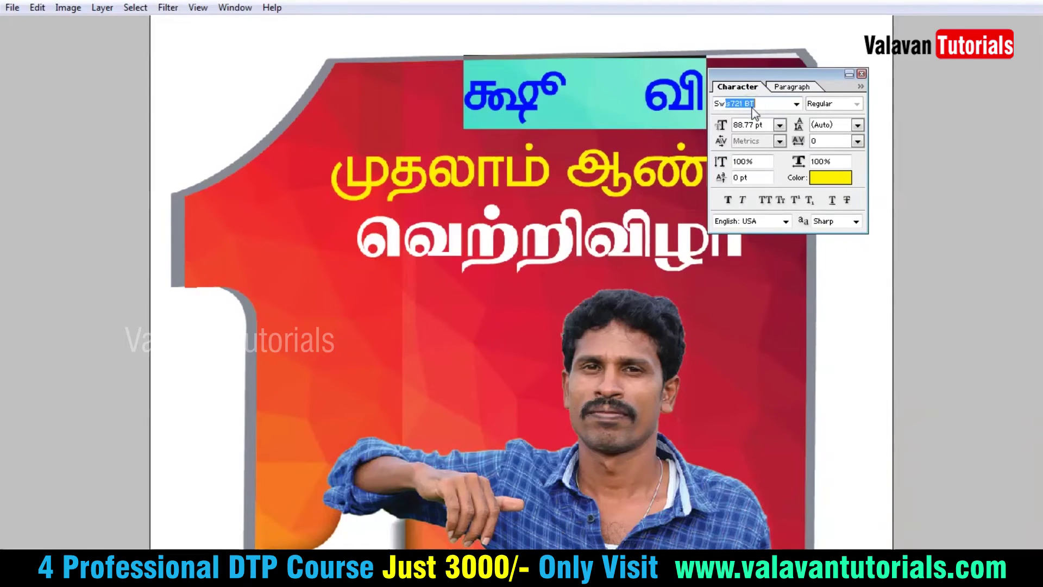
text(Swis)
key(Return)
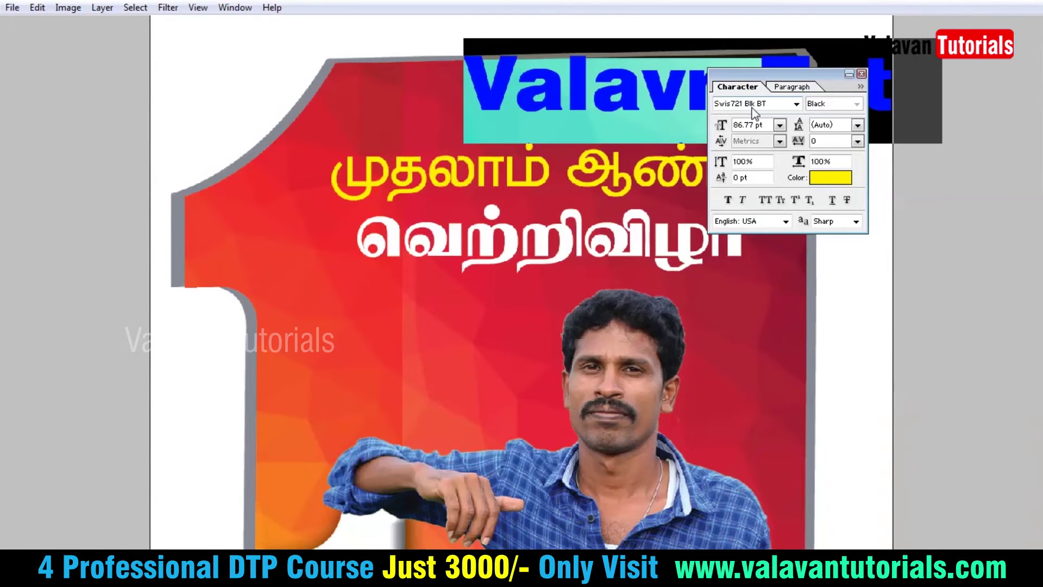
key(ctrl+Return)
key(Tab)
click(750, 106)
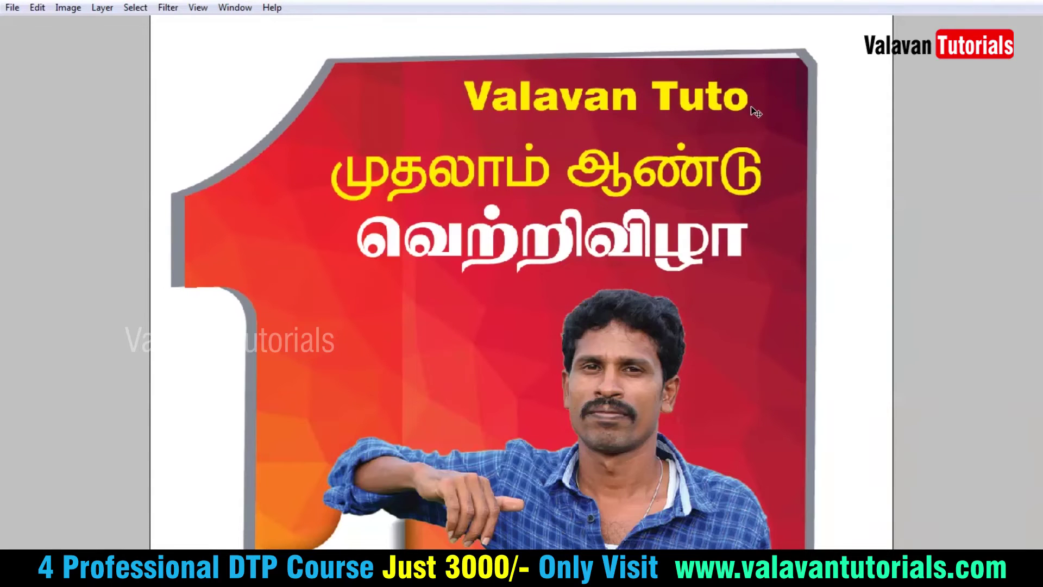
text(rials)
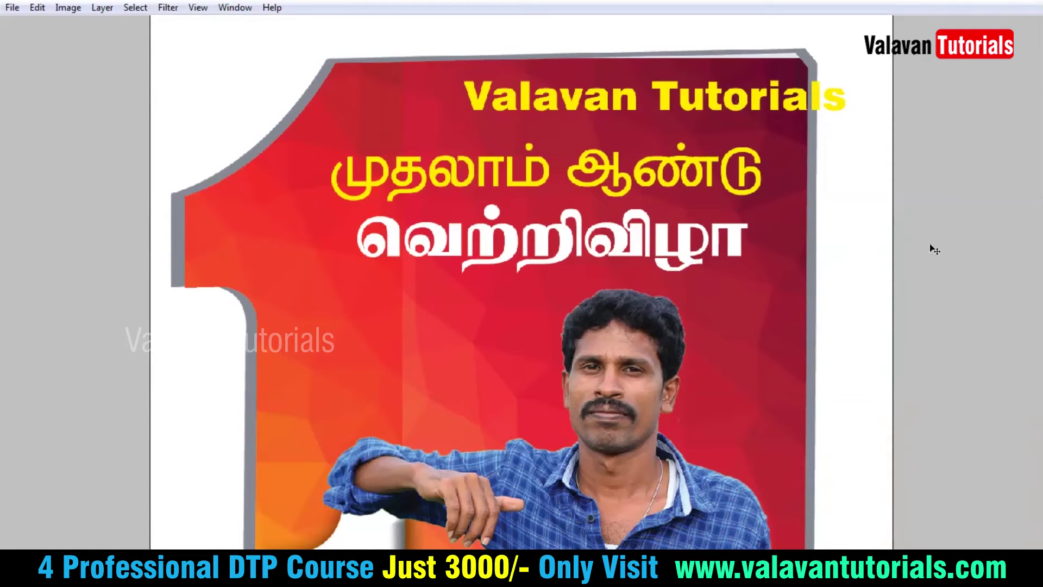
Move the title left, enlarge its text size and switch it to Swis721 Cn BT
drag(949, 250, 830, 246)
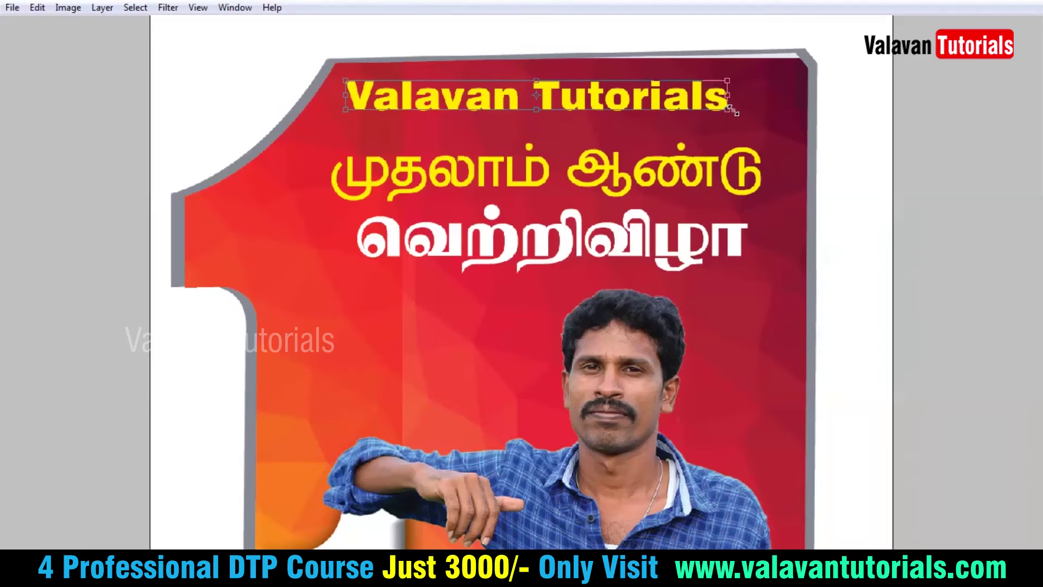
key(ctrl+a)
key(ctrl+shift+period)
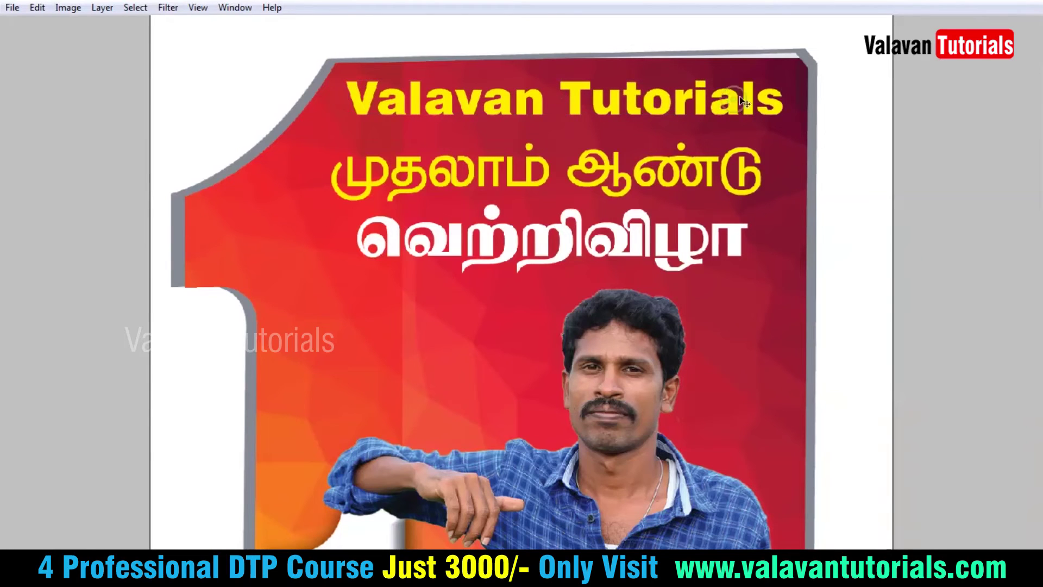
key(ctrl+a)
key(ctrl+t)
drag(777, 73, 893, 90)
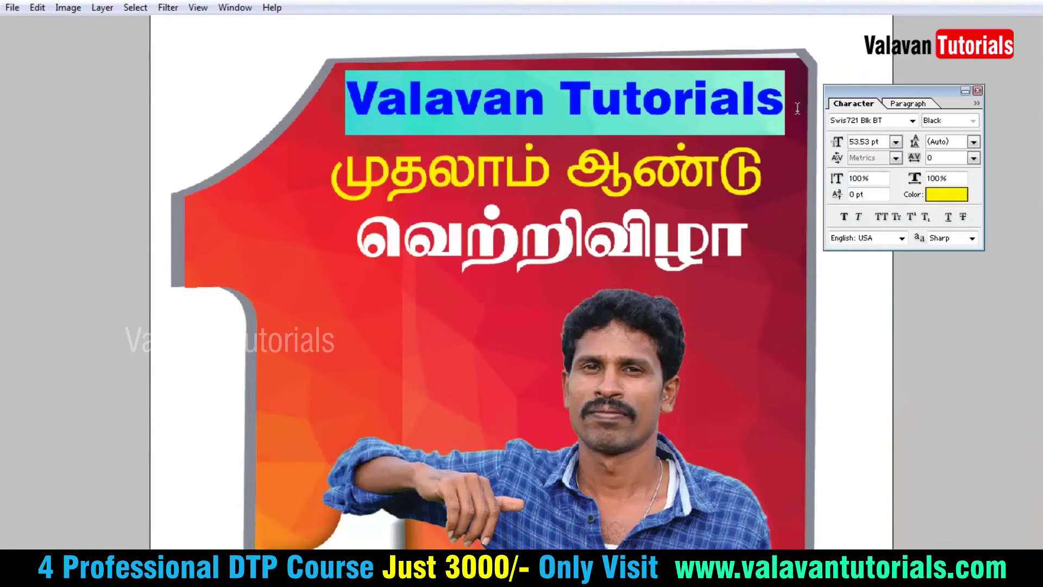
click(870, 120)
key(Down)
key(Down)
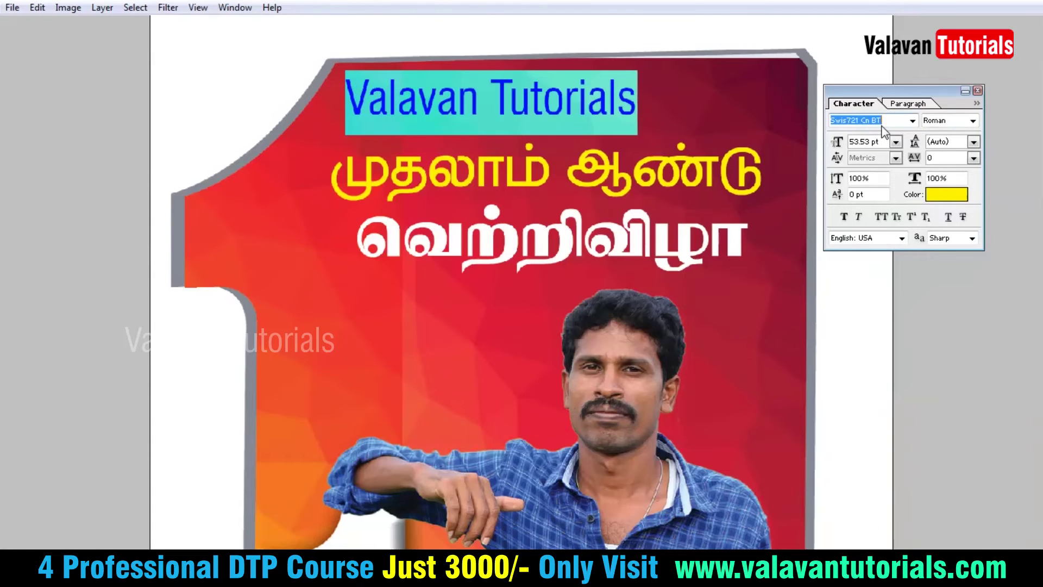
key(ctrl+Return)
key(Tab)
key(Tab)
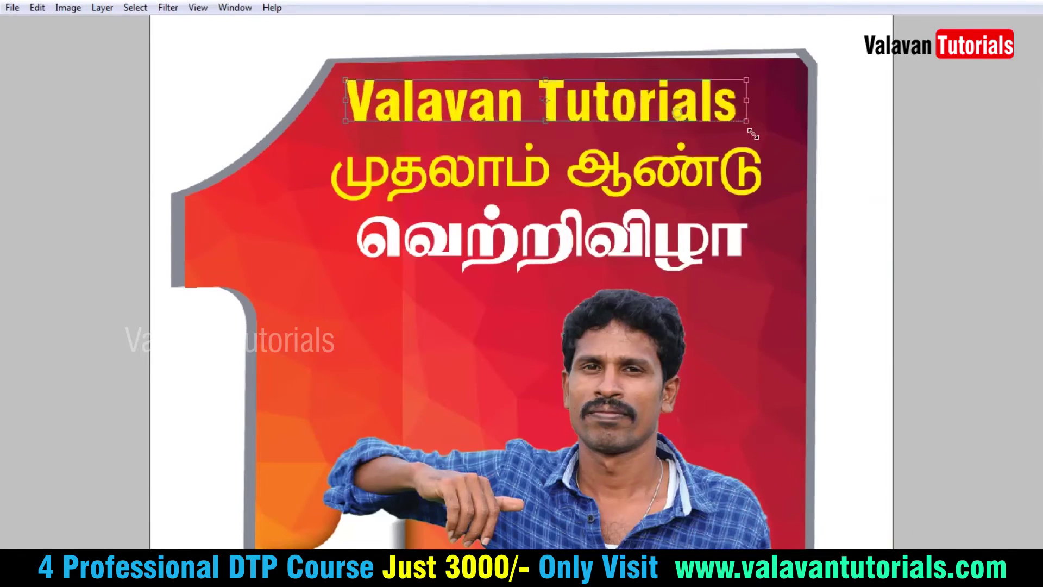
Scale up the Valavan Tutorials title and begin adding a gradient overlay effect
drag(678, 115, 787, 127)
key(Return)
click(101, 7)
click(348, 195)
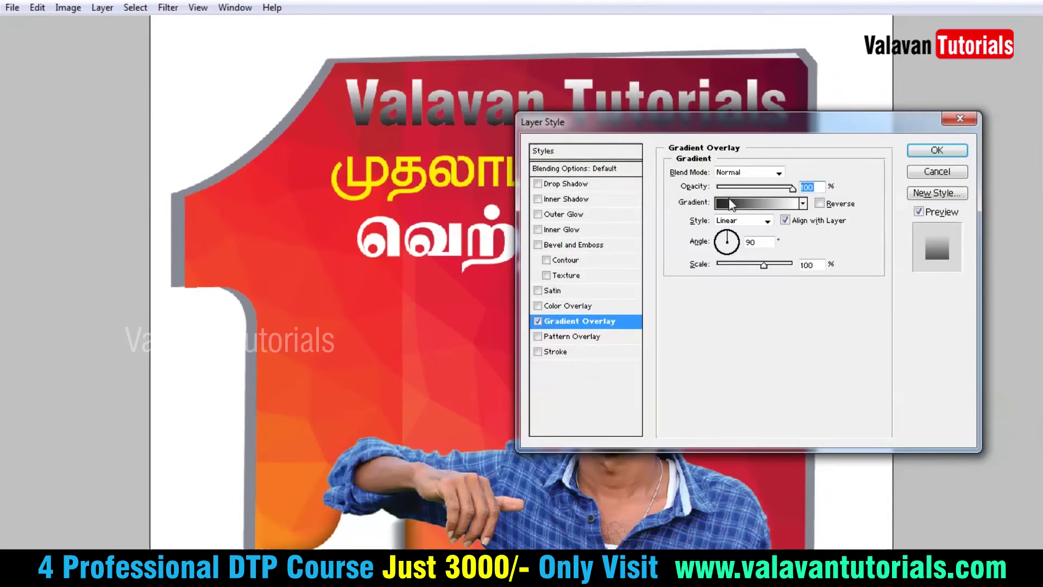
Load the Simple gradient presets and apply the Yellow gradient overlay to the title
click(731, 204)
click(417, 160)
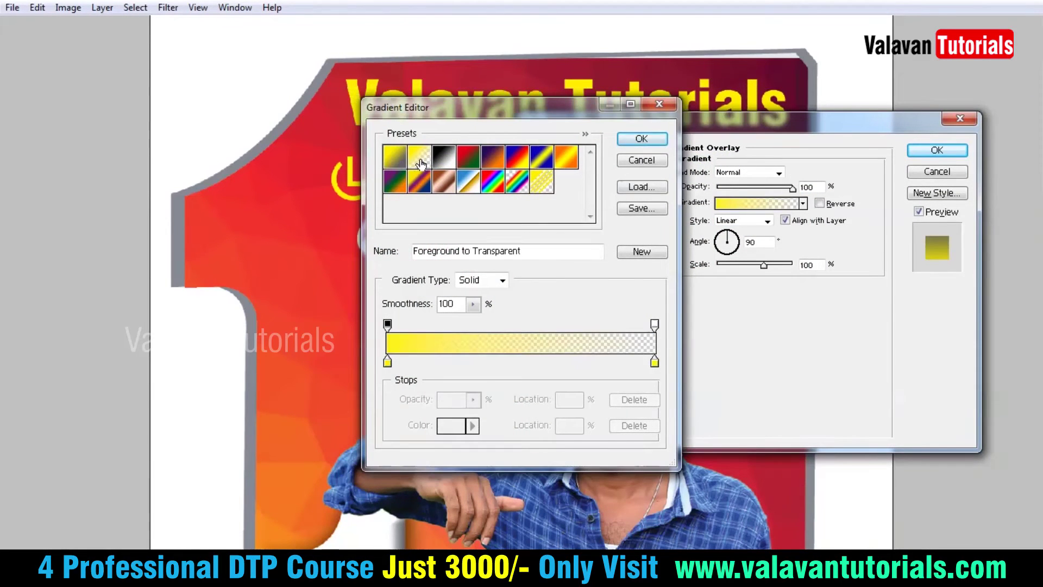
click(642, 138)
drag(609, 113, 660, 175)
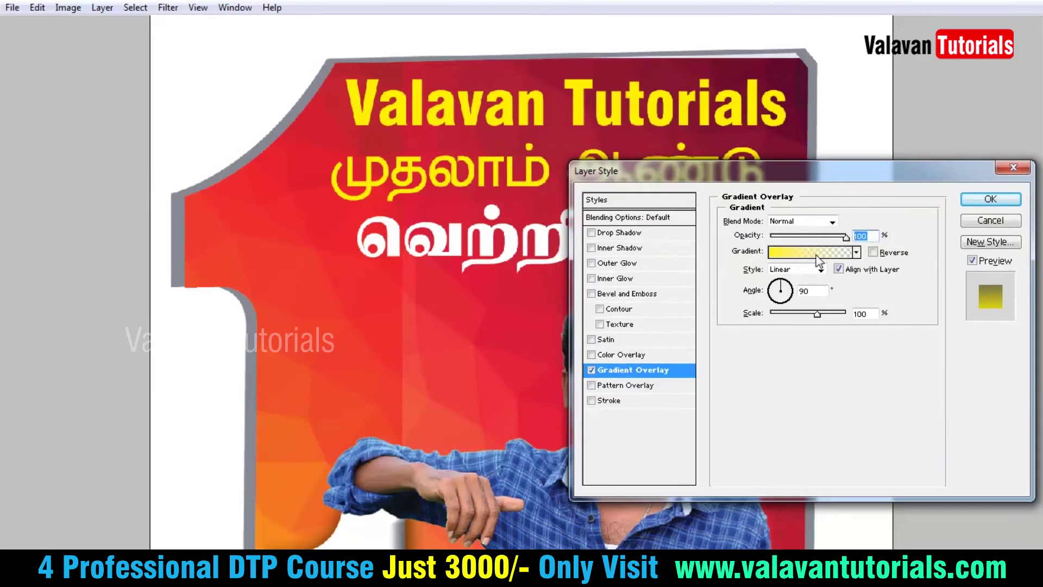
click(818, 255)
click(585, 134)
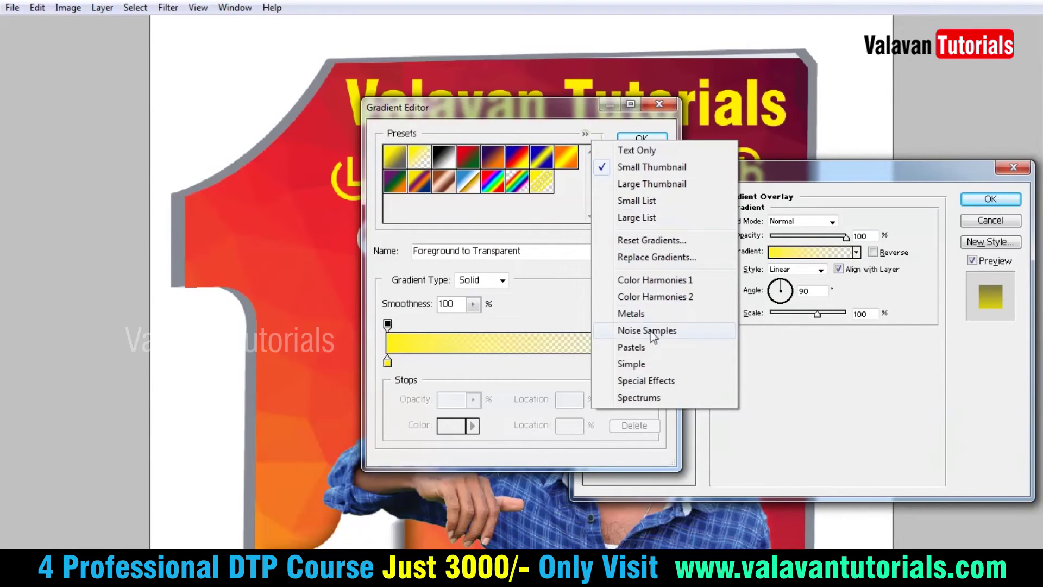
click(653, 364)
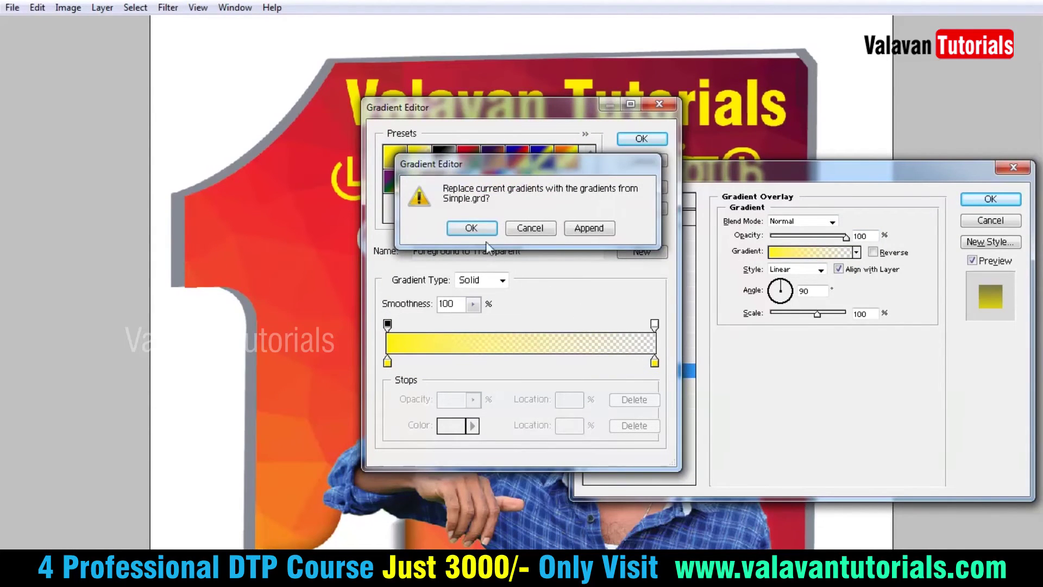
click(589, 227)
click(590, 217)
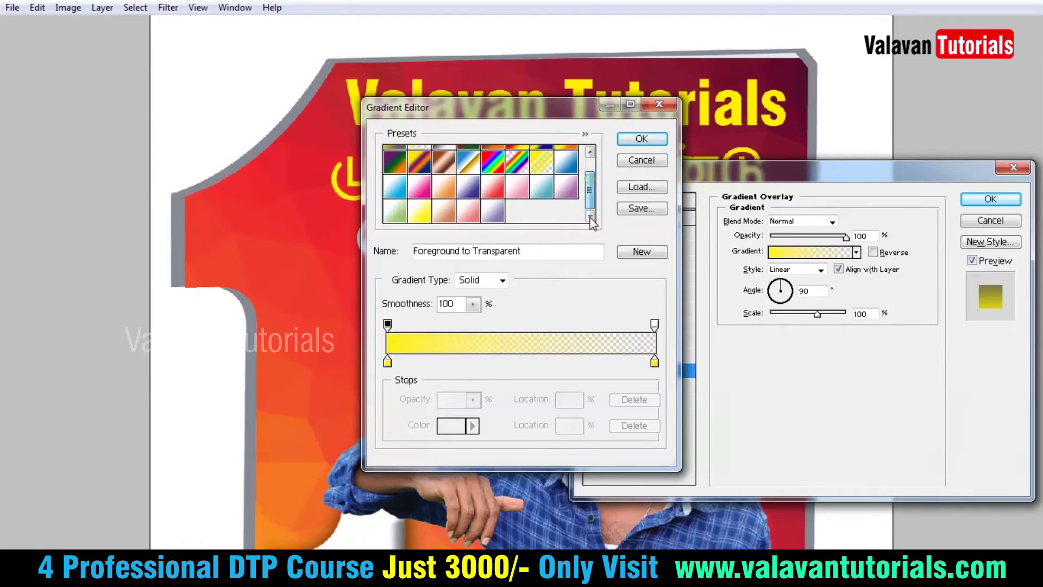
click(427, 213)
key(Return)
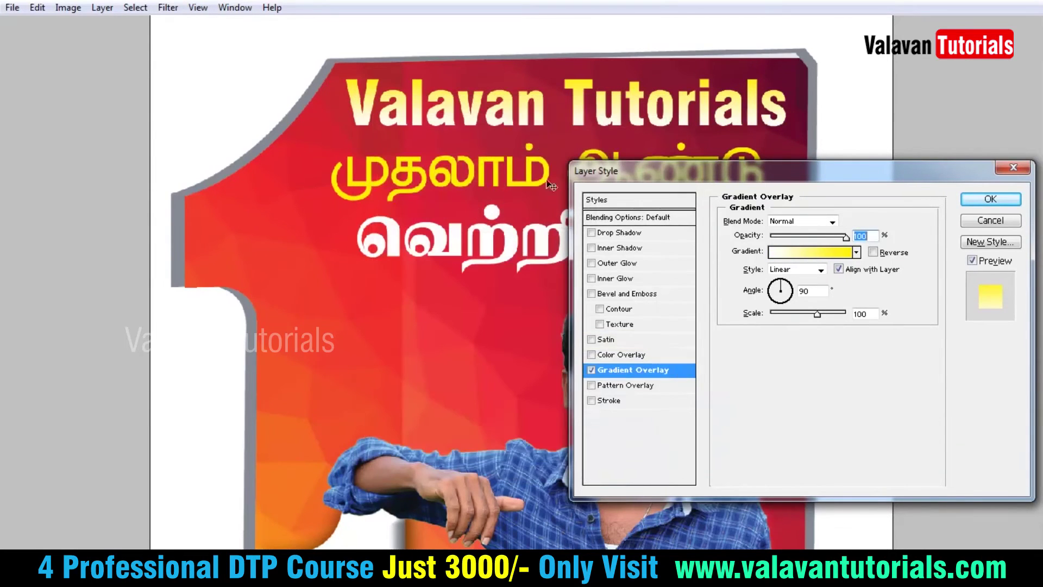
Add a drop shadow with 29% spread, apply the styles, and fit the poster on screen
click(656, 239)
drag(773, 298, 792, 299)
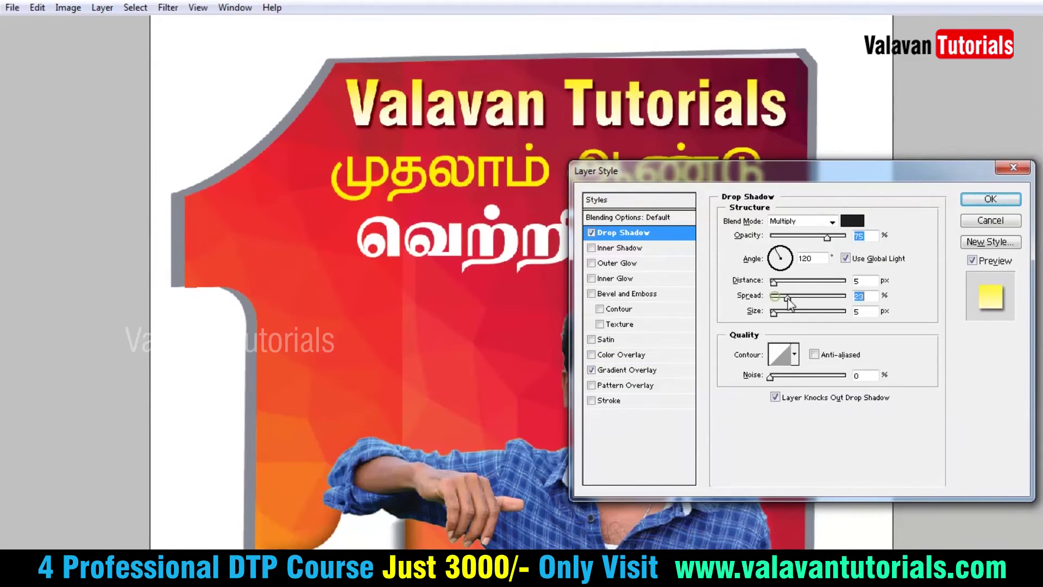
key(Return)
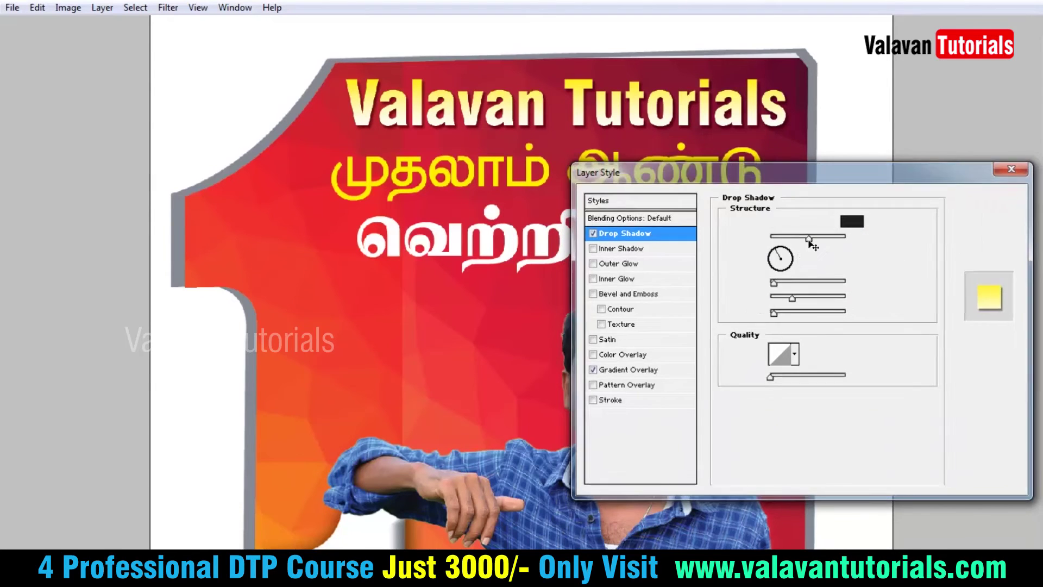
right_click(589, 223)
click(598, 229)
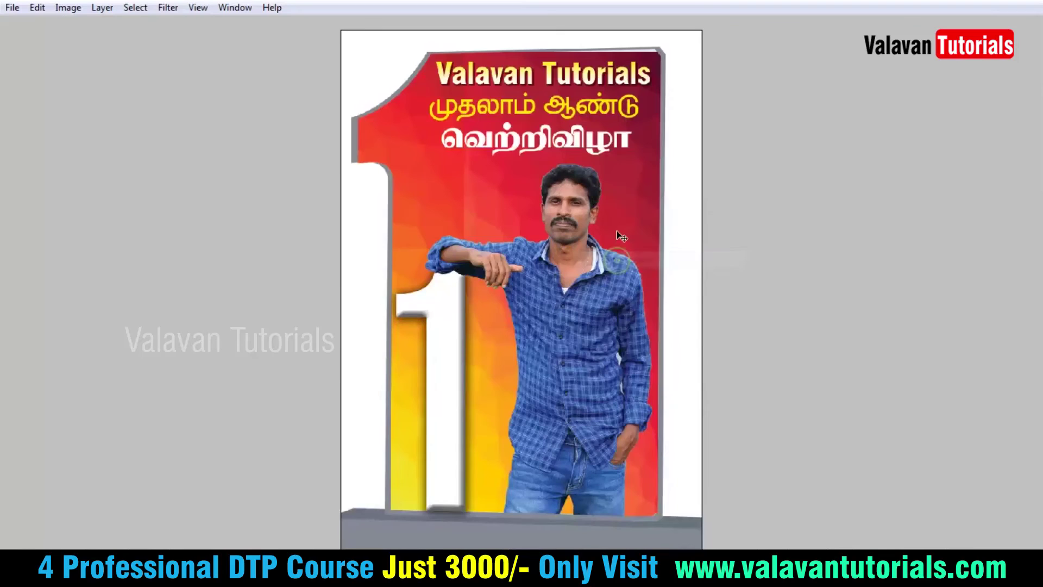
key(ctrl+minus)
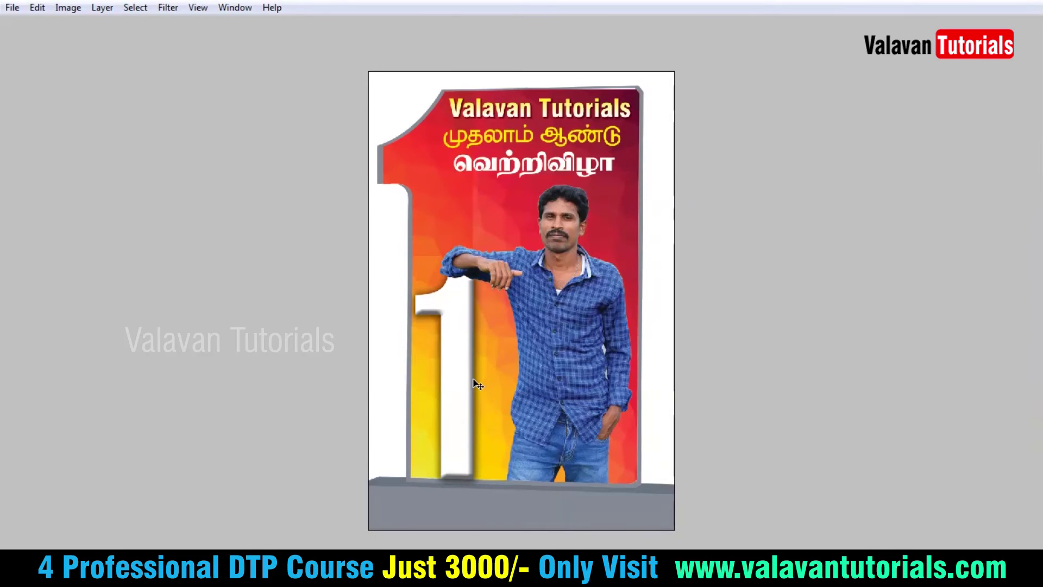
key(ctrl+alt+0)
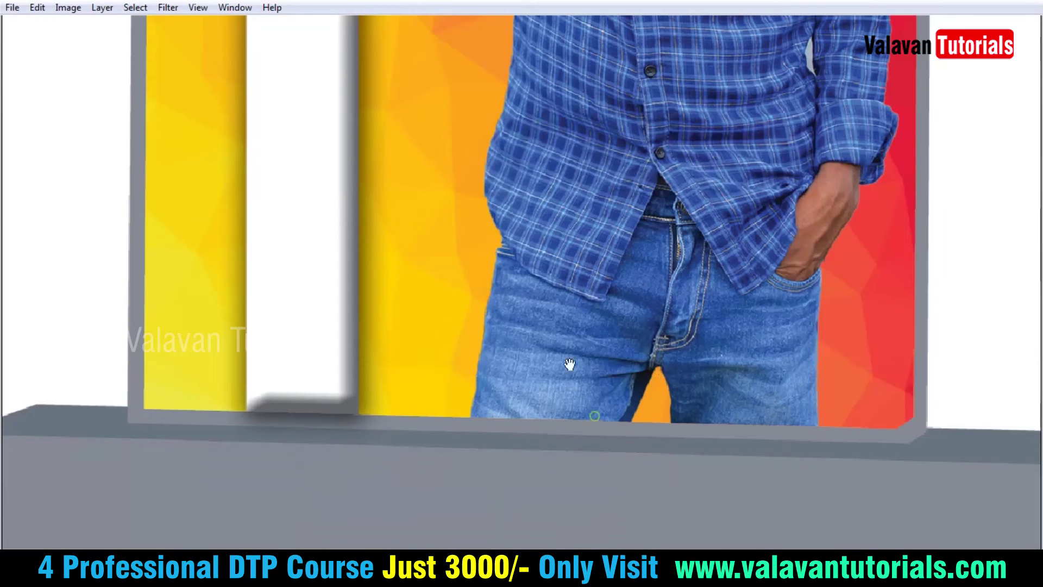
right_click(478, 334)
click(478, 362)
right_click(447, 338)
click(478, 351)
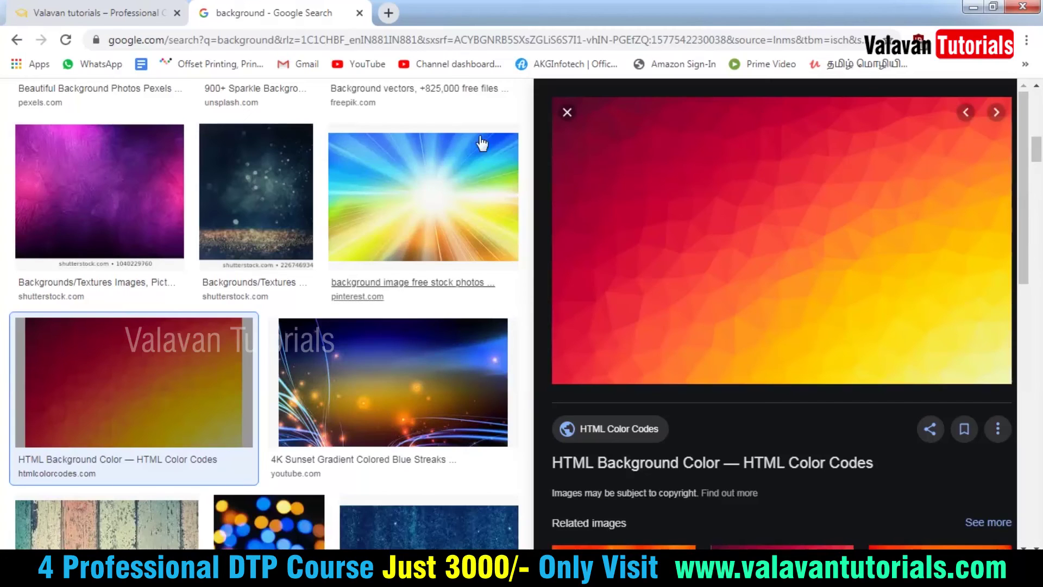
Scroll the image results and copy the yellow-teal bokeh wallpaper image
scroll(396, 303, down, 2)
scroll(406, 371, down, 3)
scroll(406, 371, down, 4)
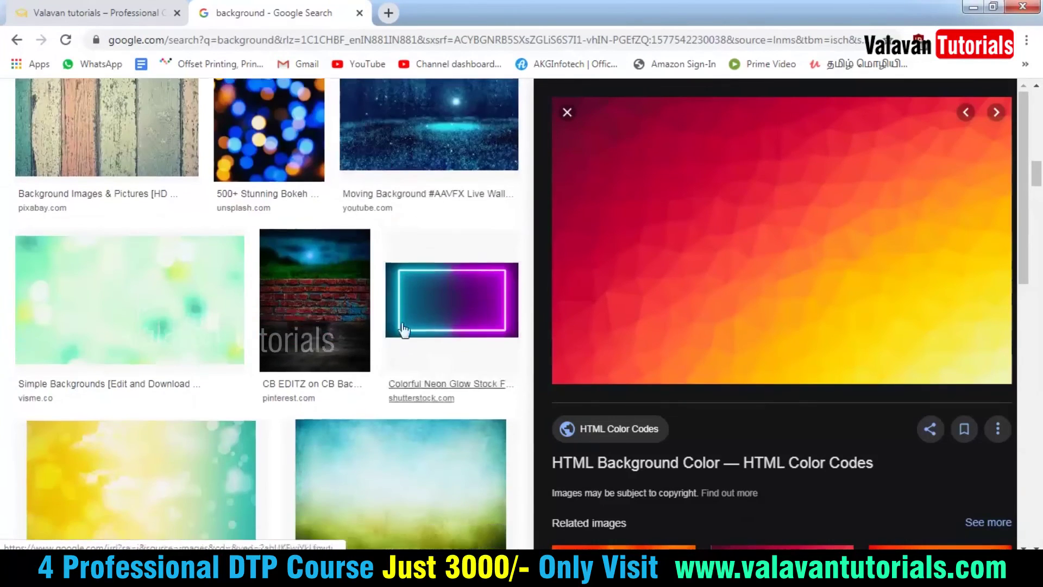
scroll(461, 380, down, 1)
scroll(191, 403, down, 3)
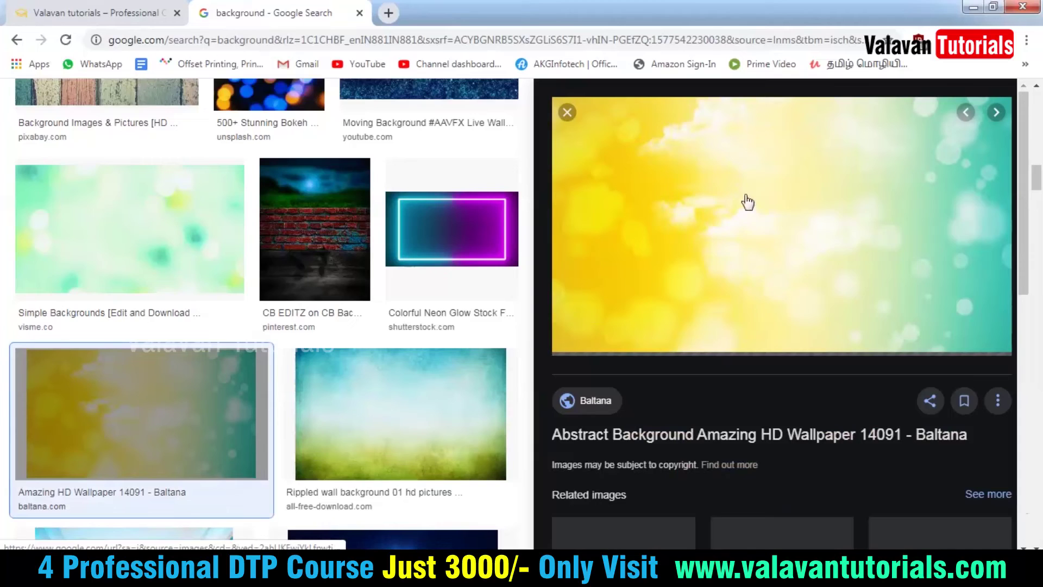
right_click(755, 202)
click(808, 371)
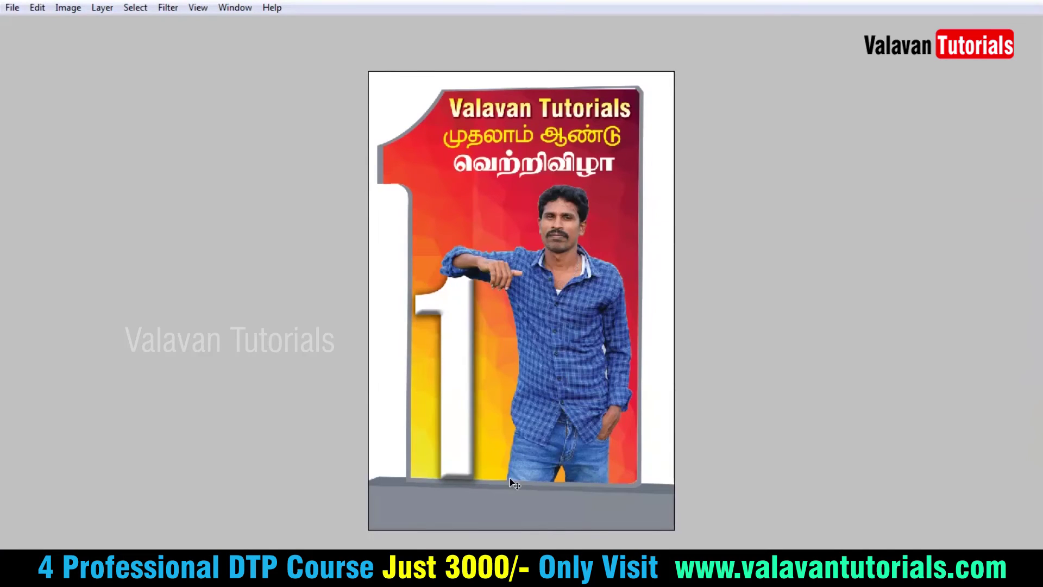
click(398, 382)
key(ctrl+minus)
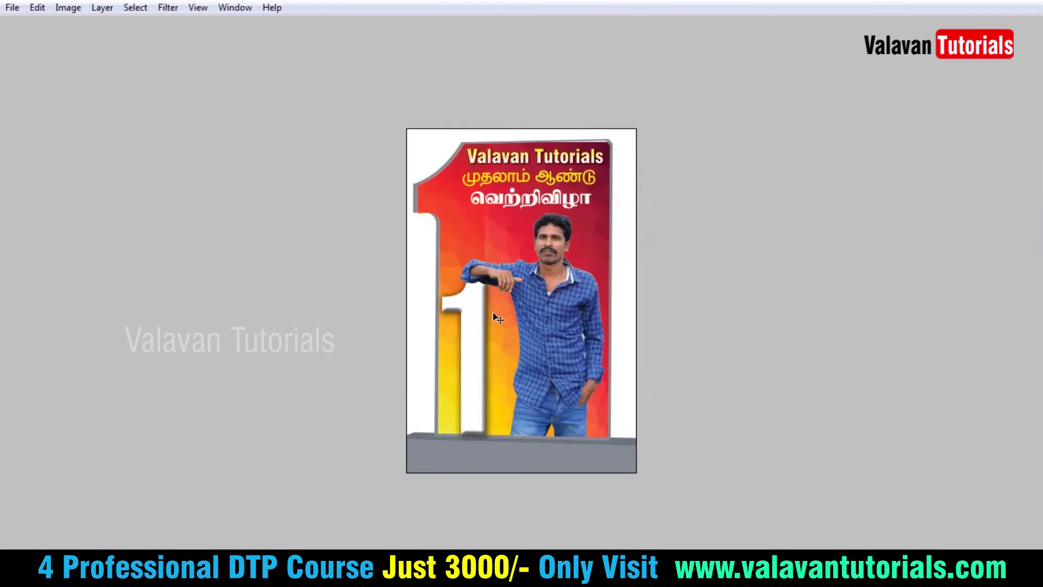
drag(471, 310, 526, 306)
key(ctrl+z)
key(ctrl+z)
key(ctrl+z)
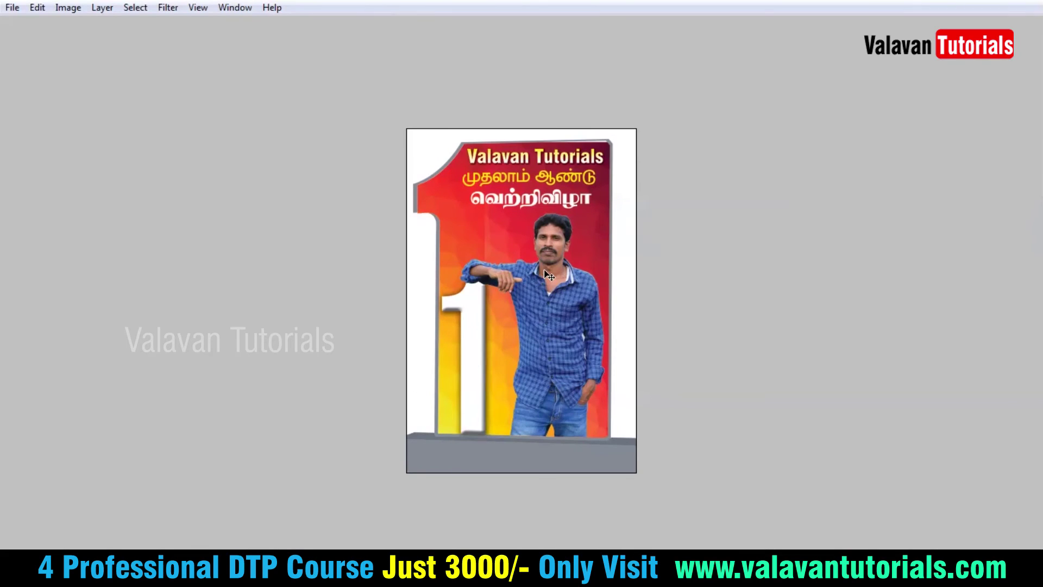
key(z)
click(478, 153)
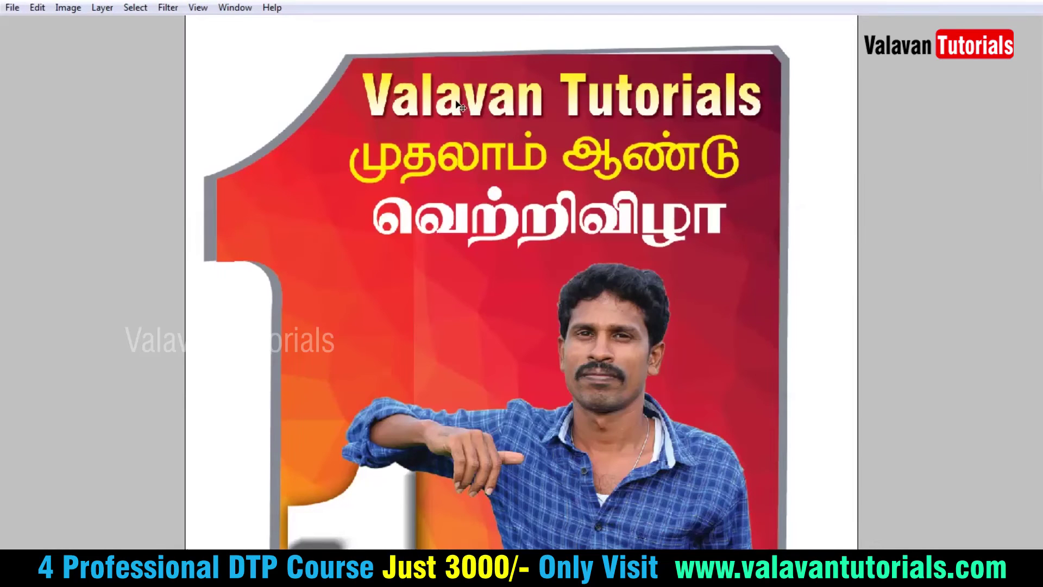
key(ctrl+z)
key(ctrl+z)
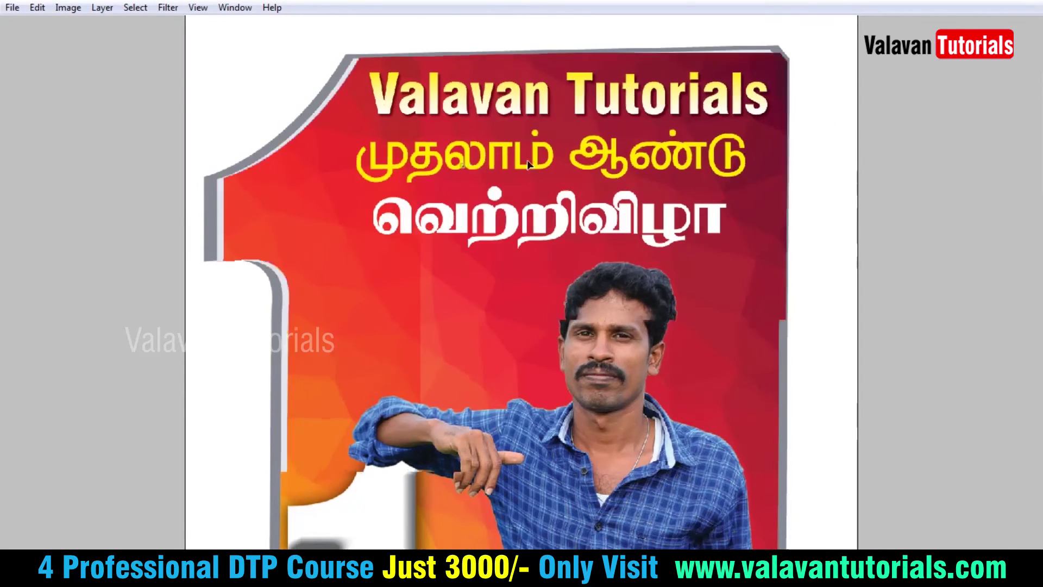
key(ctrl+z)
key(ctrl+z)
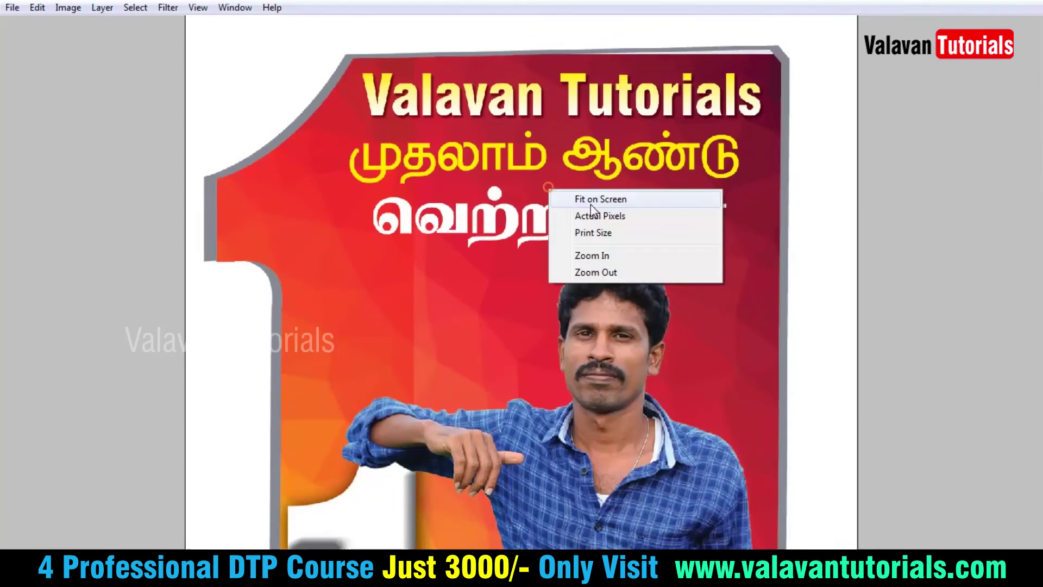
key(ctrl+0)
key(ctrl+z)
key(ctrl+z)
key(ctrl+z)
key(ctrl+z)
right_click(411, 163)
Scale the Layer 2 plaque artwork down inside the canvas
click(443, 188)
key(ctrl+minus)
key(ctrl+t)
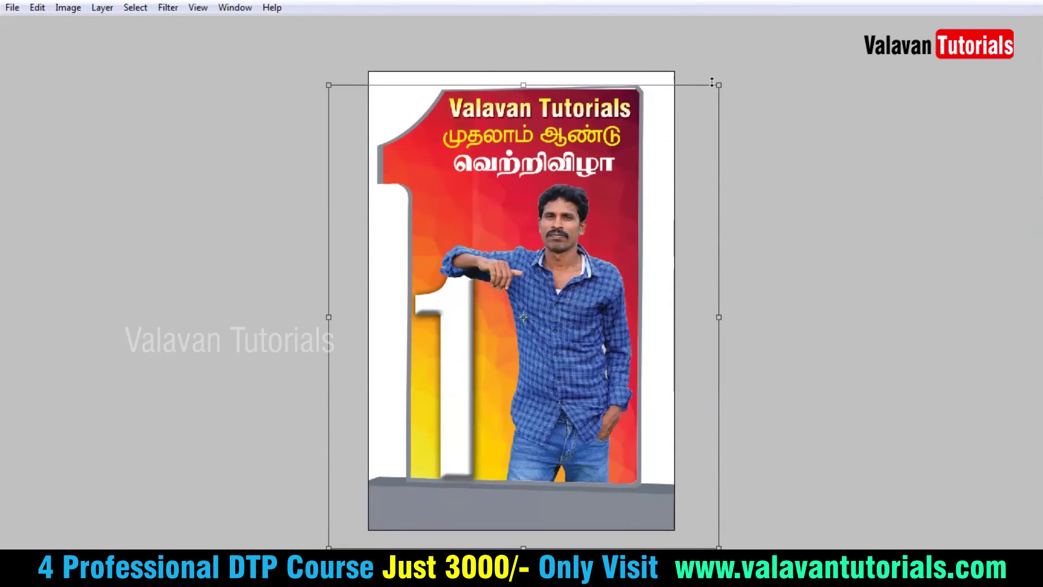
drag(717, 83, 669, 144)
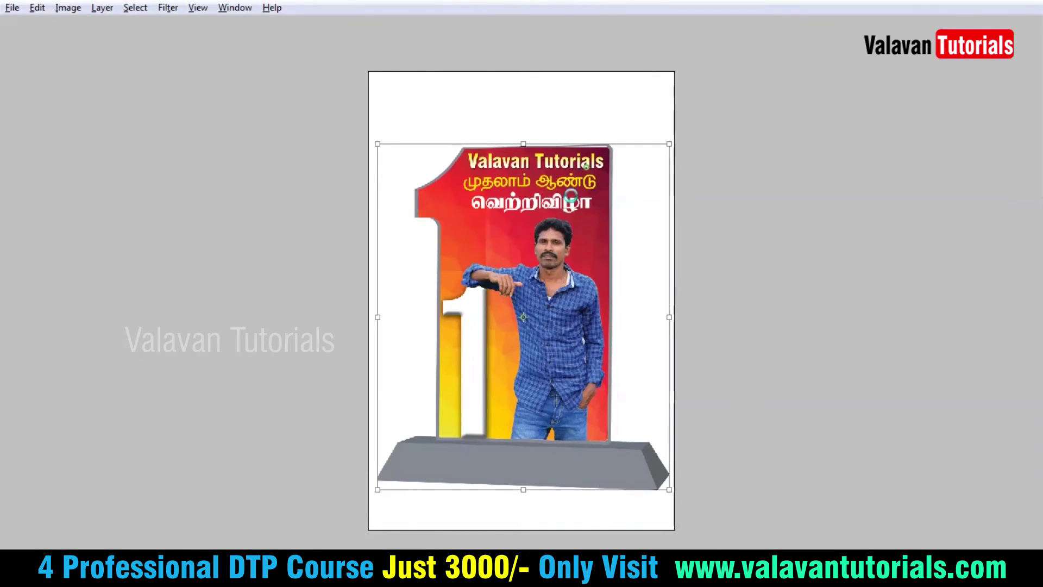
key(Return)
Select the Background layer and paste the bokeh image above it
click(630, 123)
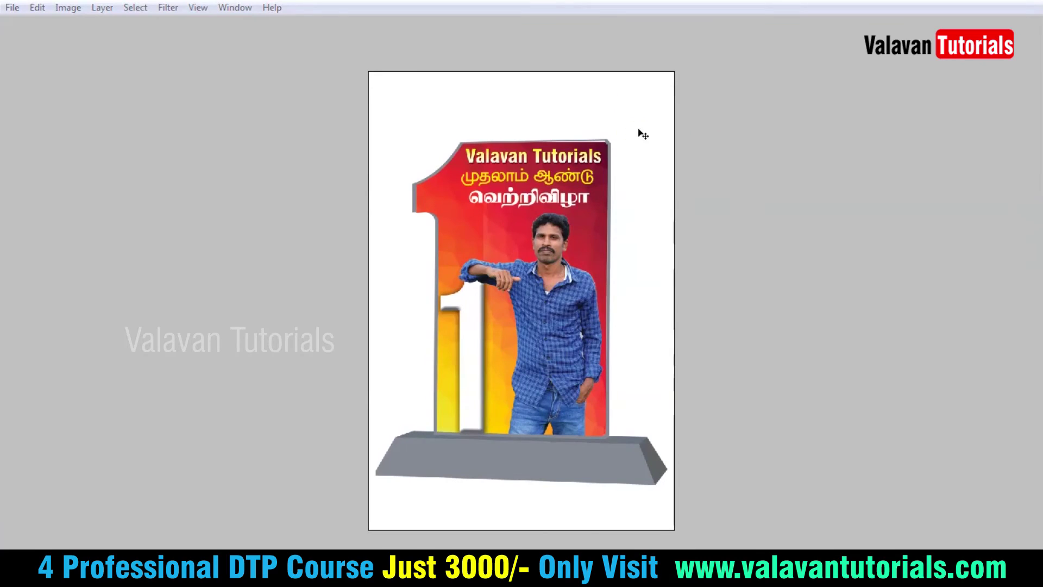
right_click(625, 109)
click(652, 124)
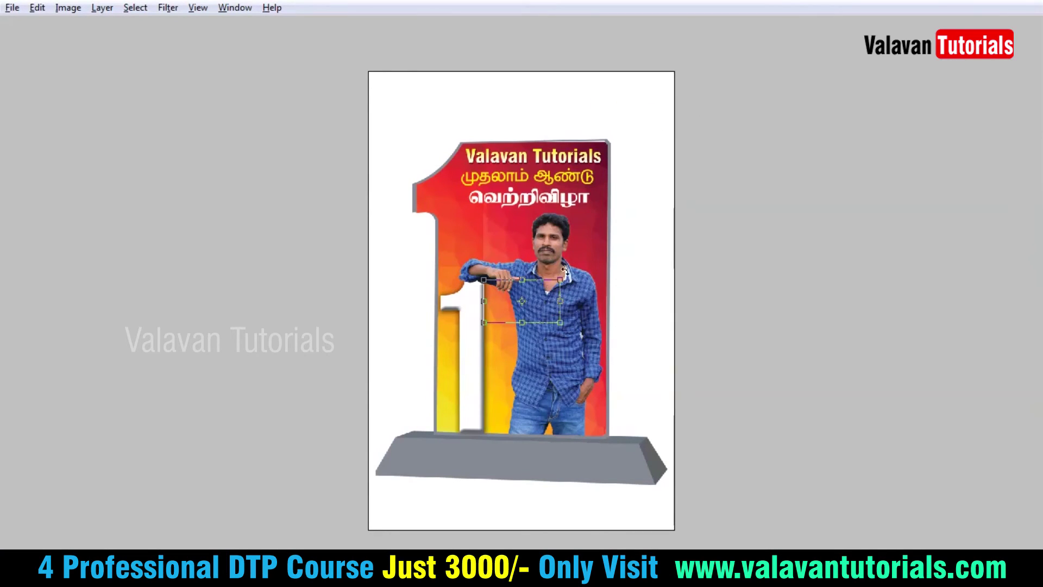
key(ctrl+v)
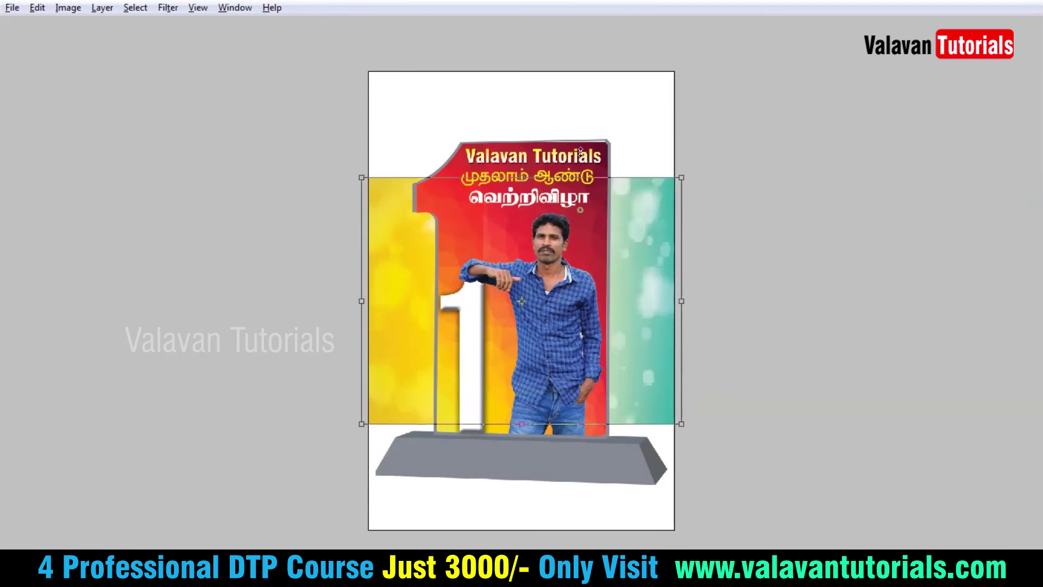
Stretch the bokeh over the whole canvas and apply a 22.2-pixel Gaussian Blur
drag(681, 211, 682, 72)
key(Return)
click(168, 8)
mouse_move(187, 121)
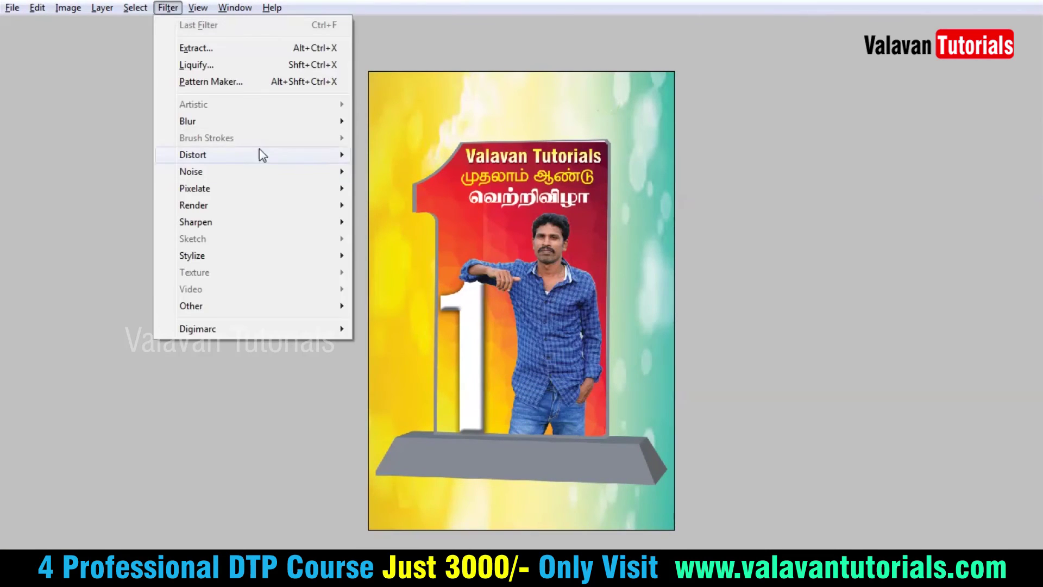
click(373, 156)
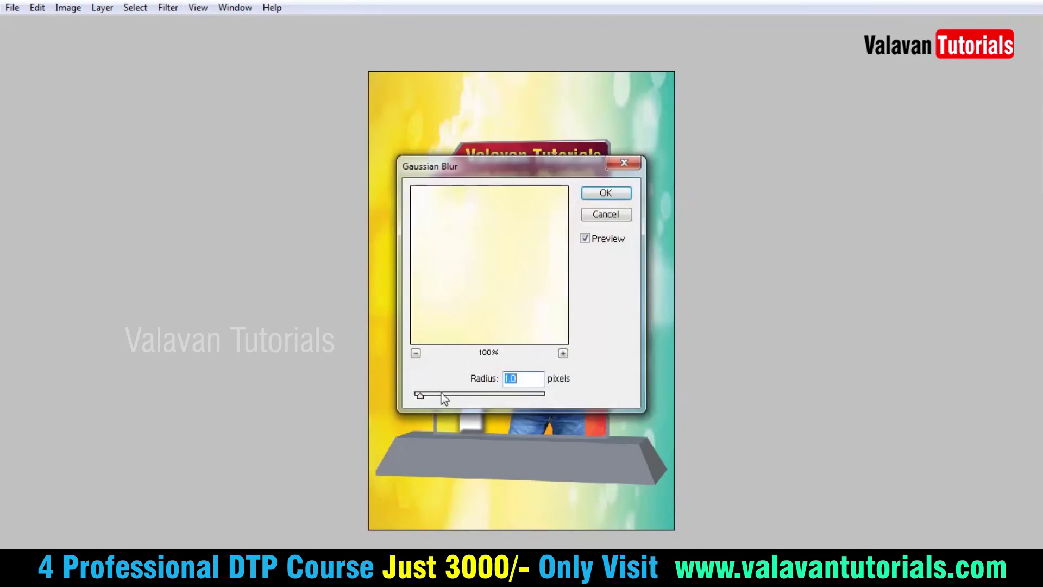
drag(468, 395, 478, 395)
key(Return)
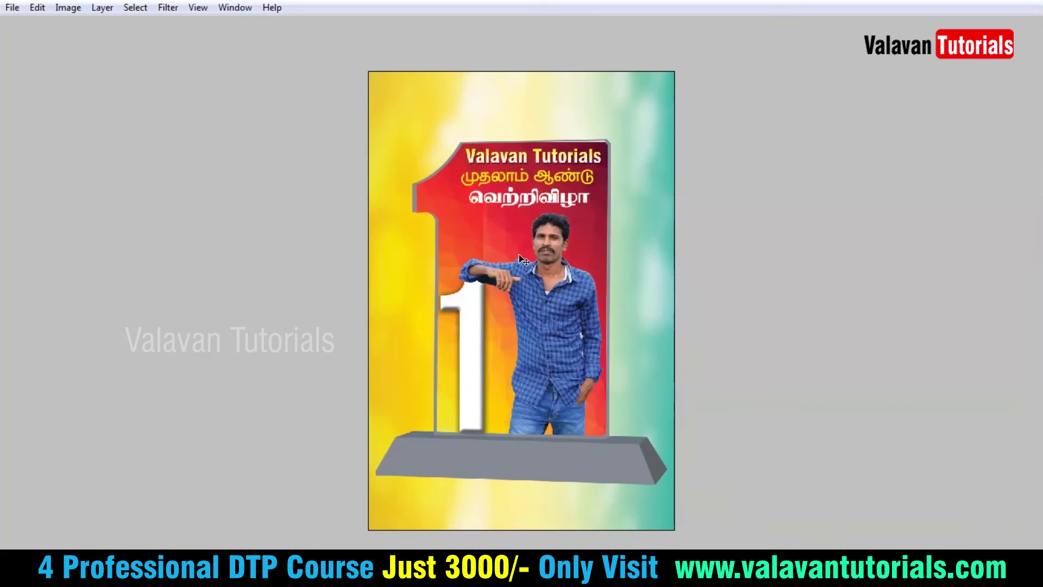
text(25)
Review the full poster, then open the Downloads folder of trophy pictures
key(Return)
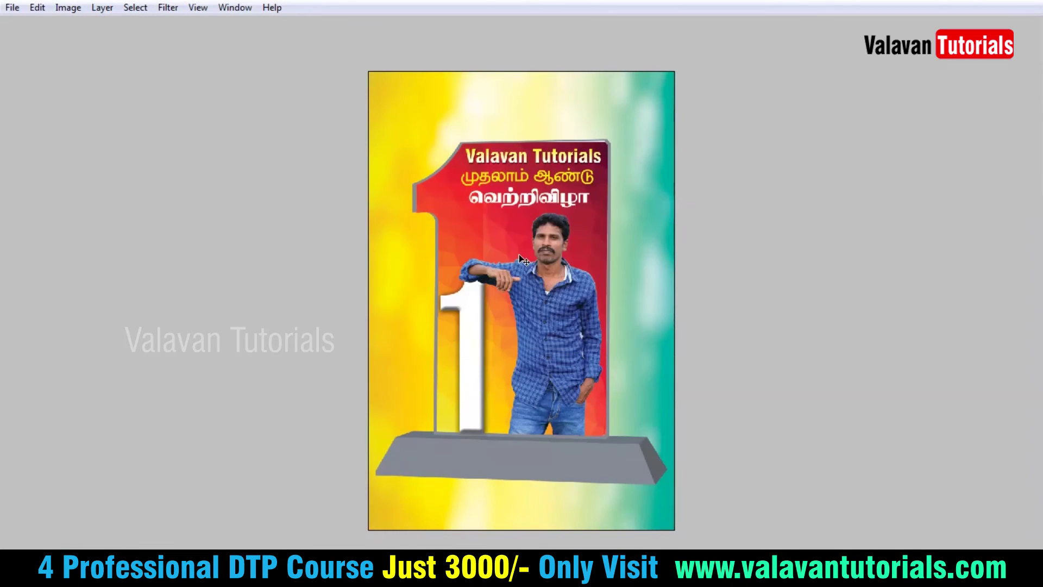
key(ctrl+minus)
key(ctrl+t)
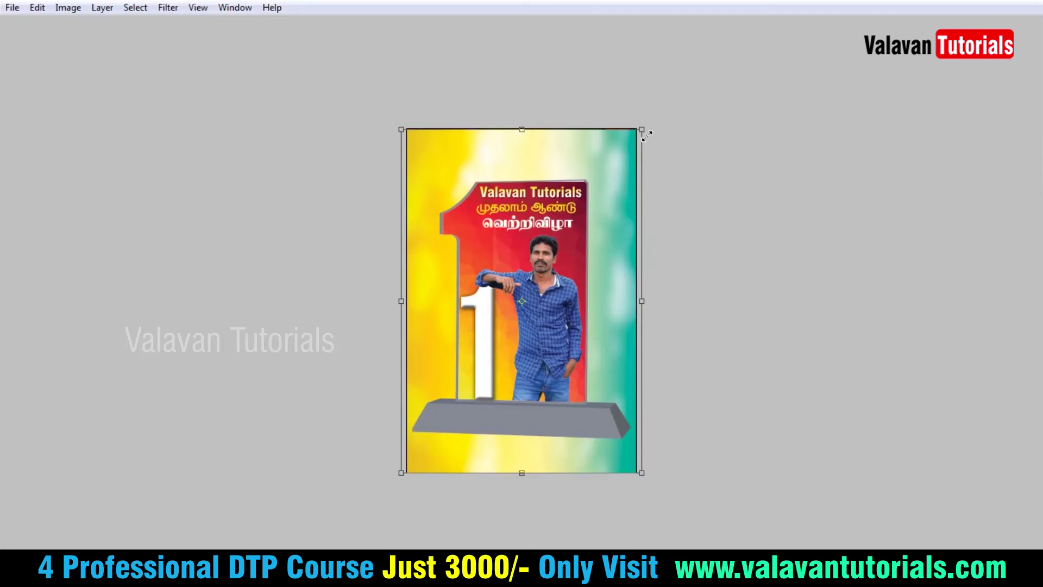
double_click(610, 143)
key(ctrl+plus)
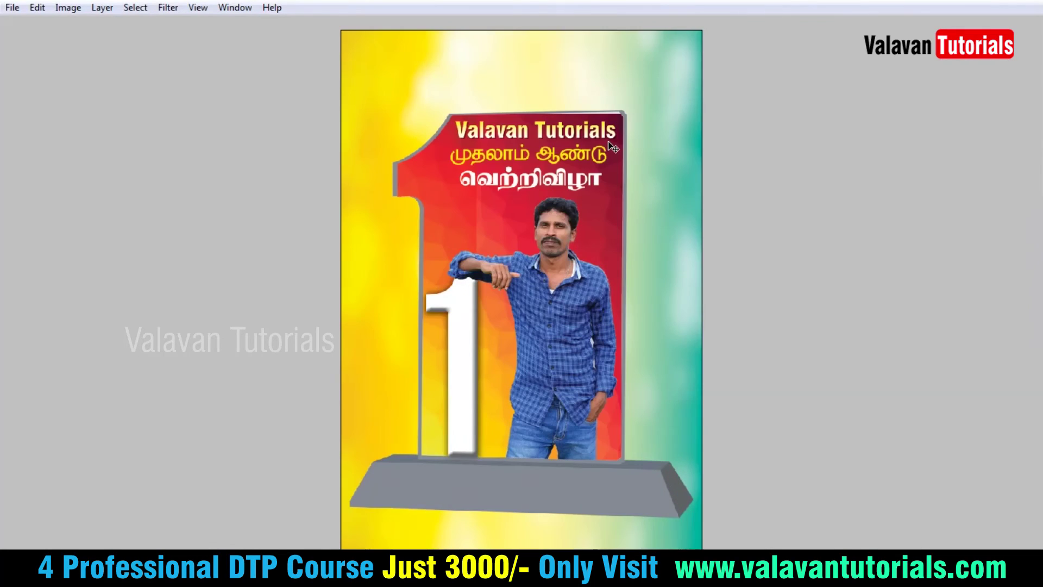
key(ctrl+minus)
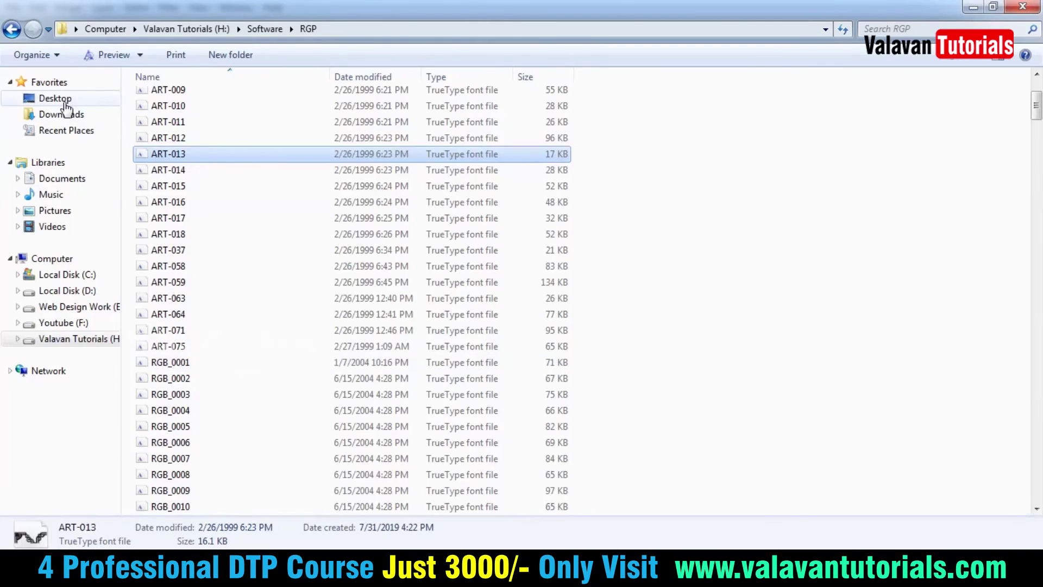
click(60, 98)
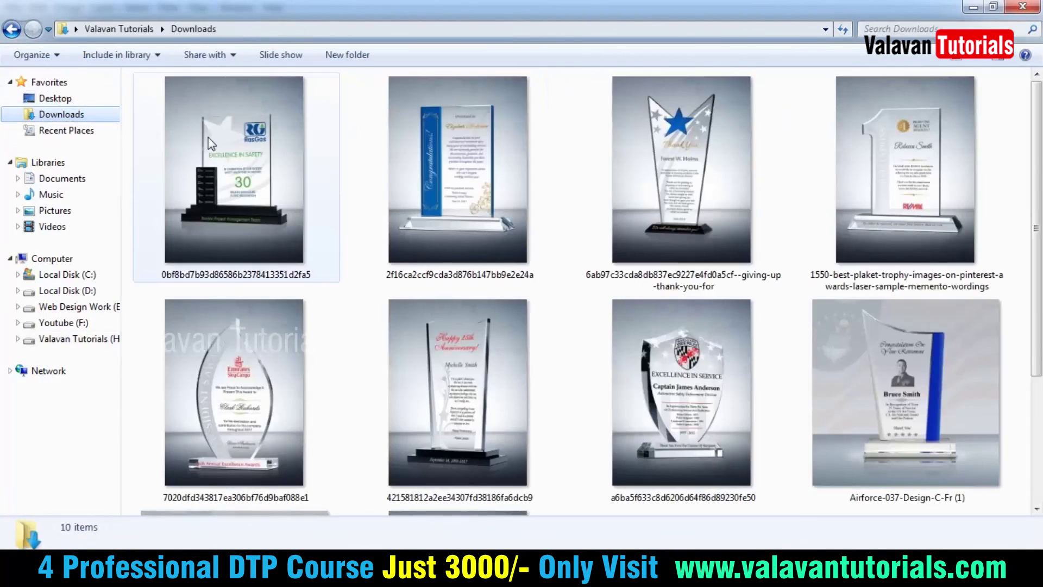
double_click(208, 140)
key(Right)
key(Right)
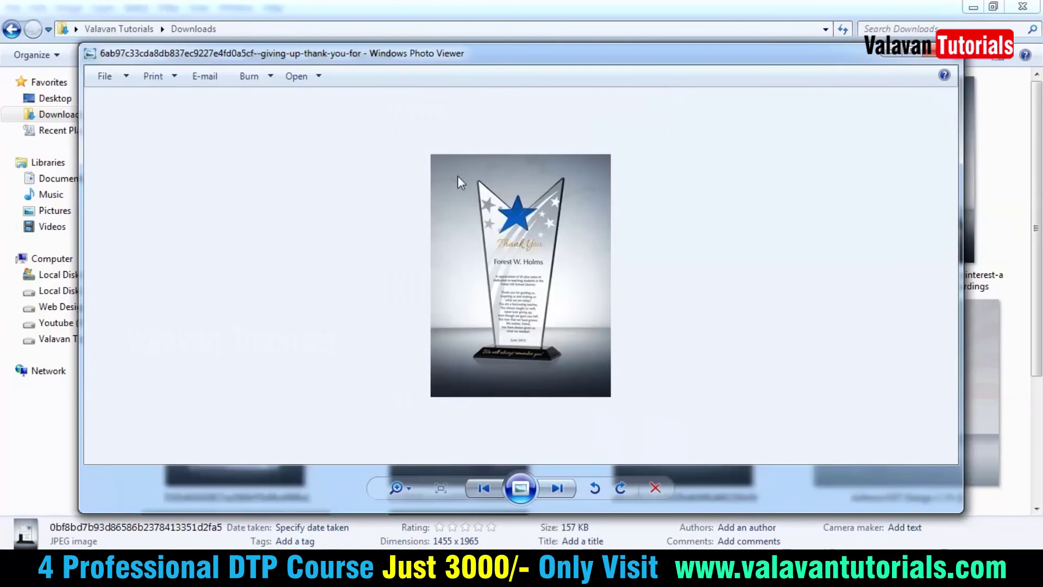
key(Right)
key(Right)
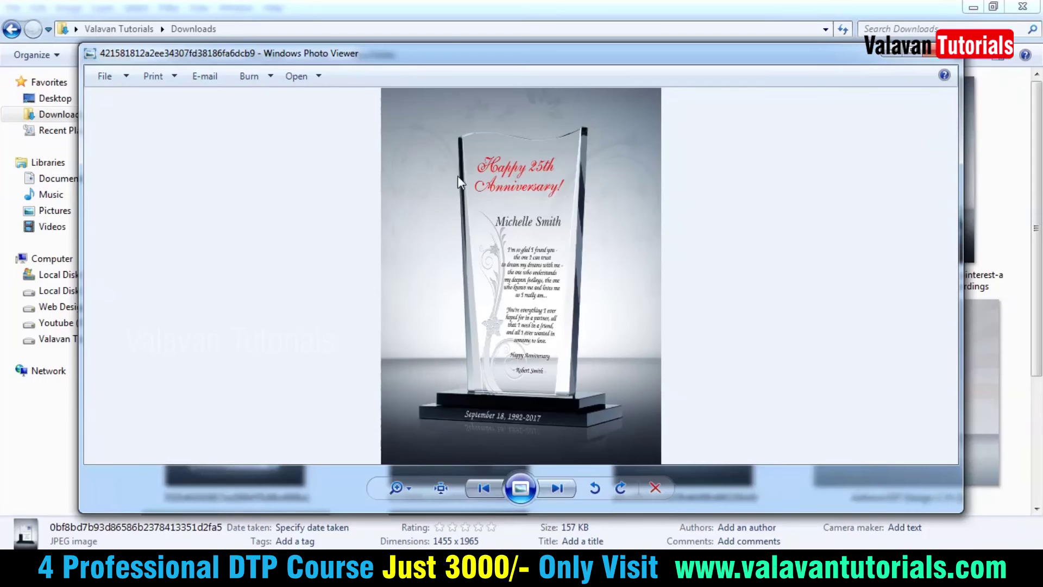
key(Right)
key(Right)
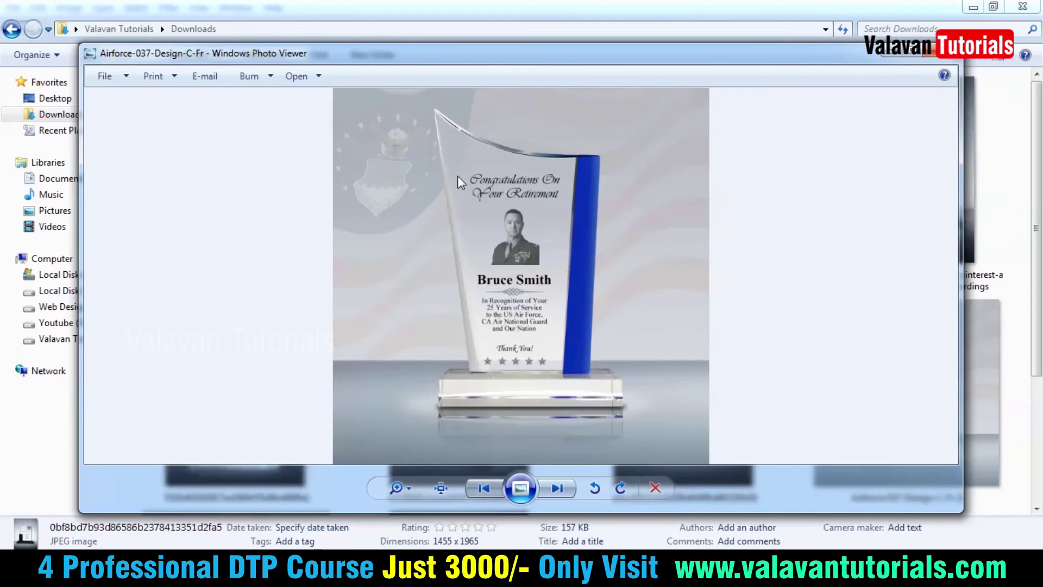
key(Right)
key(Right)
key(Right)
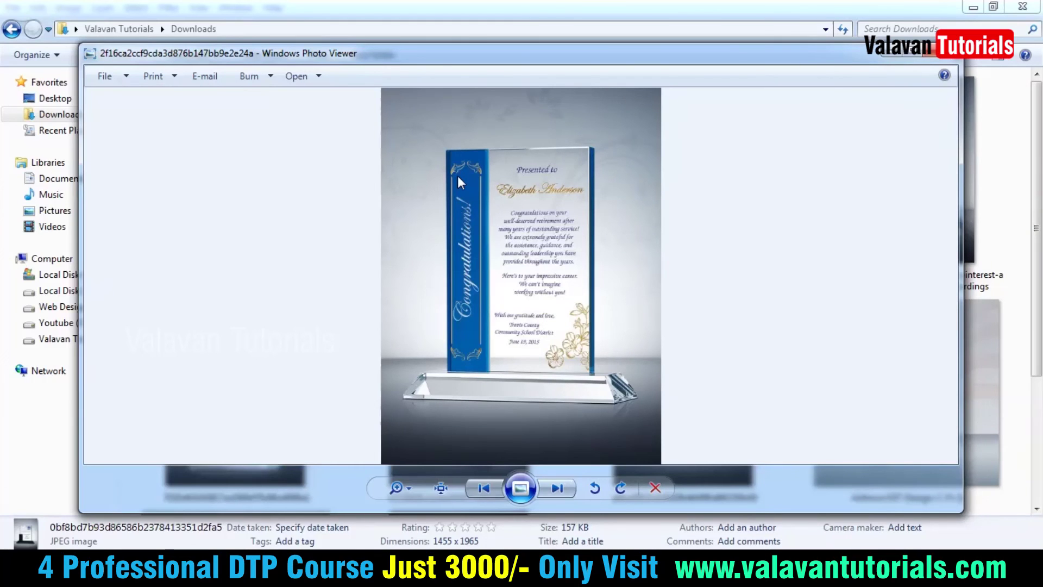
key(Right)
key(Right)
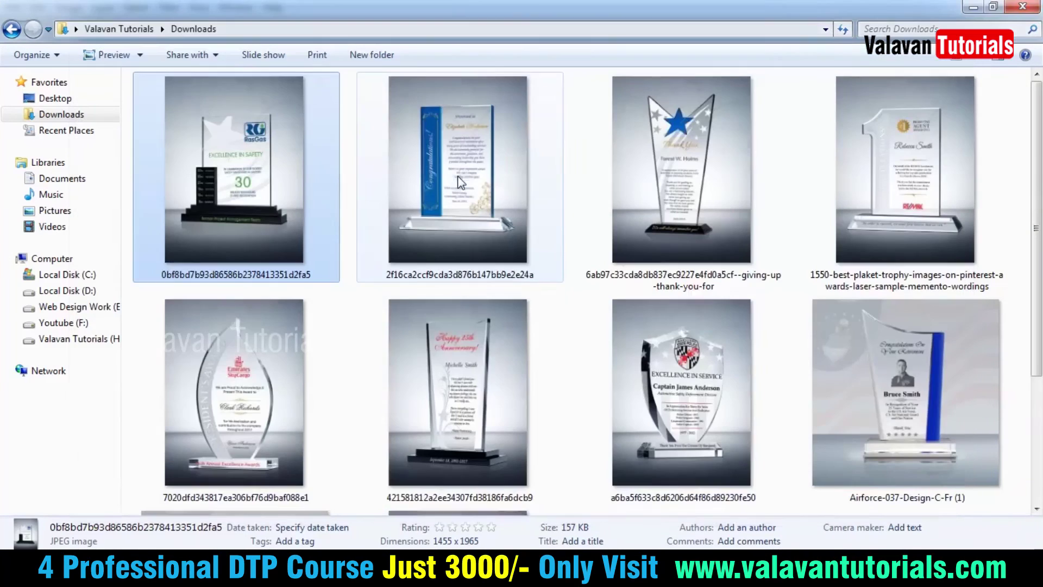